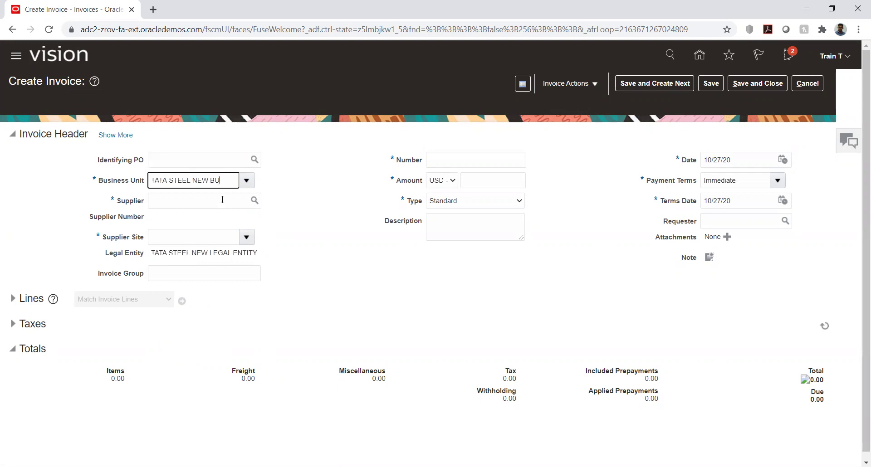
pyautogui.click(220, 202)
pyautogui.write('tata')
pyautogui.press('Tab')
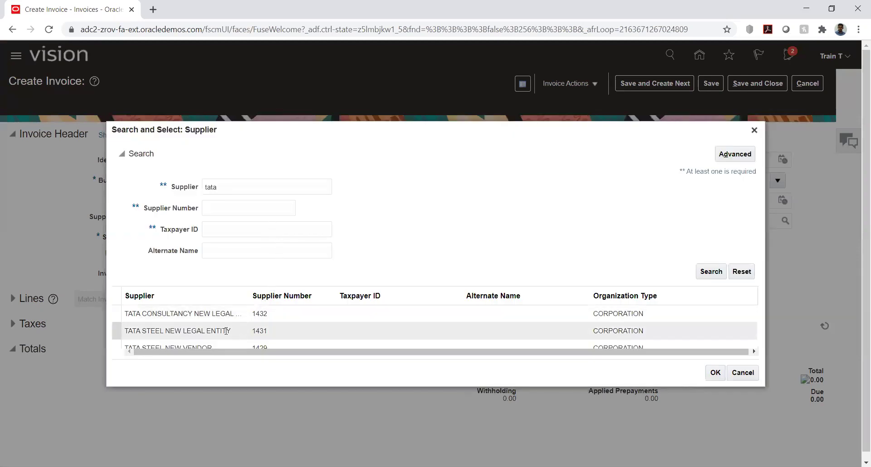
pyautogui.scroll(-1, 230, 326)
pyautogui.click(214, 345)
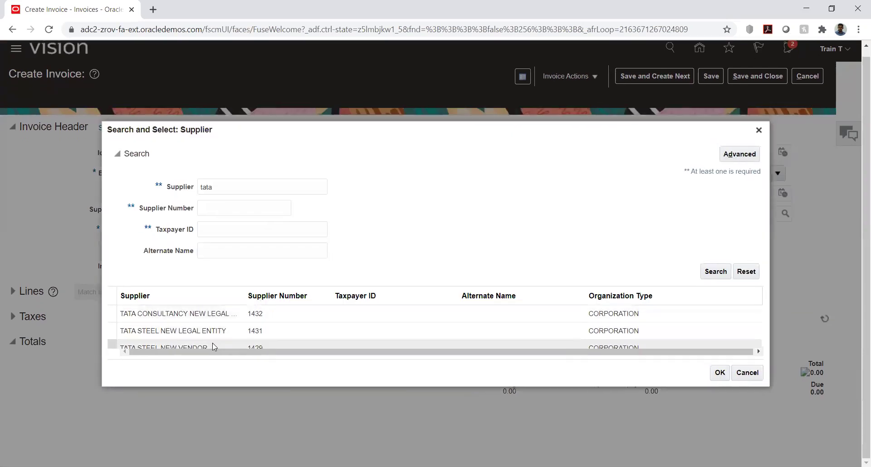
pyautogui.click(723, 372)
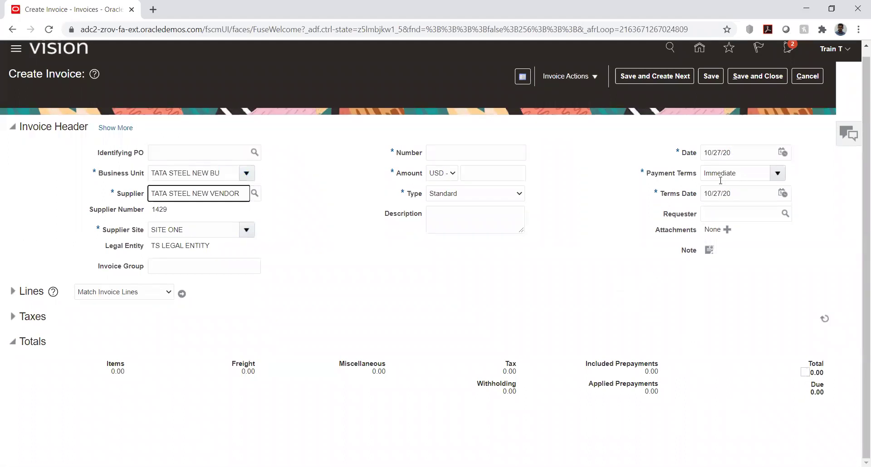
pyautogui.click(801, 77)
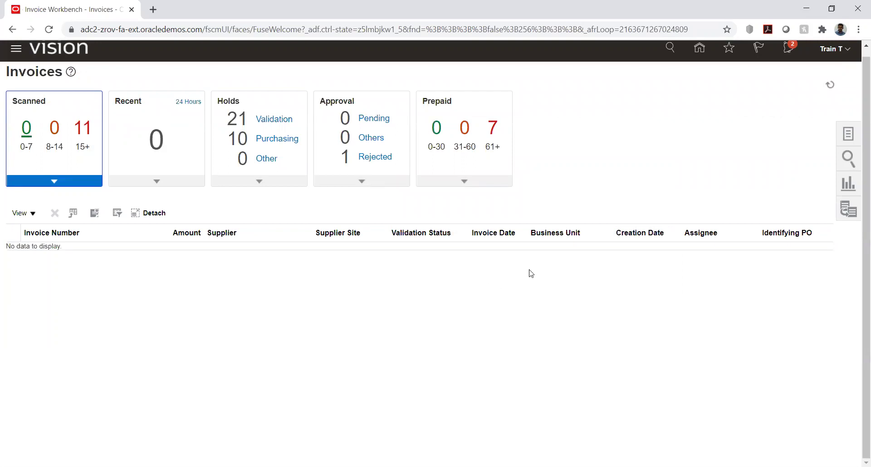
# Step: Return to the home page and open the Invoices work area under Payables
pyautogui.click(697, 49)
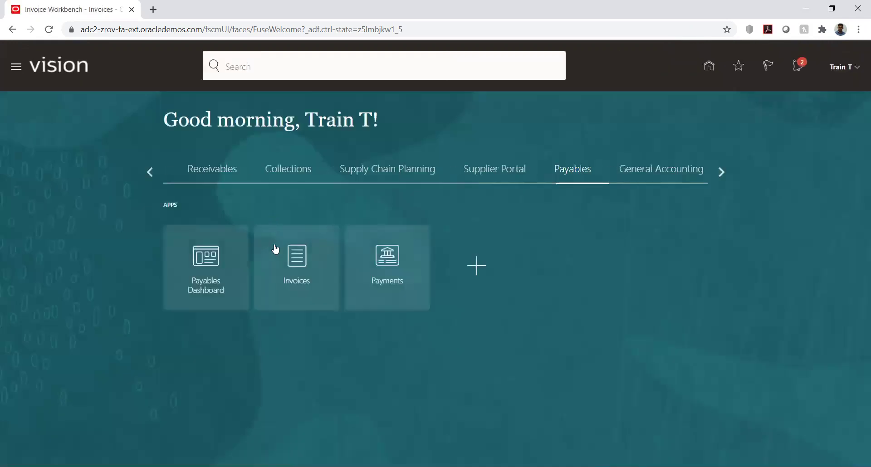
pyautogui.click(203, 297)
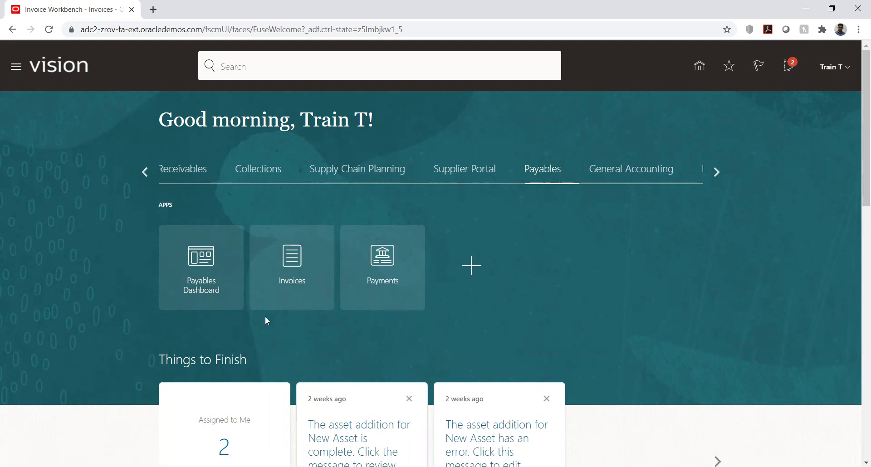
pyautogui.click(293, 298)
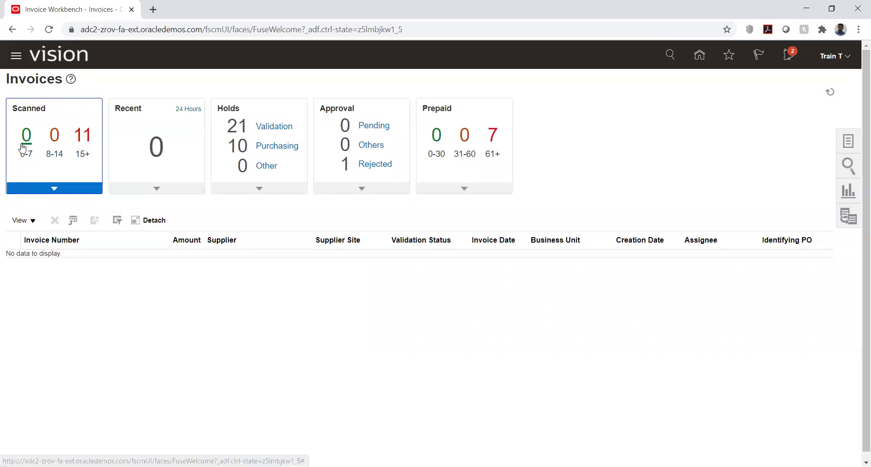
# Step: List the scanned invoices in the 15+ age group and review the recent invoices
pyautogui.click(54, 185)
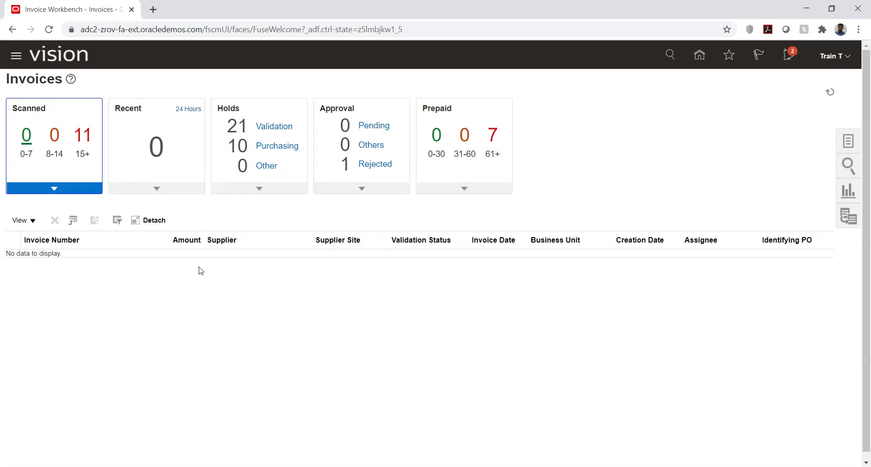
pyautogui.click(83, 146)
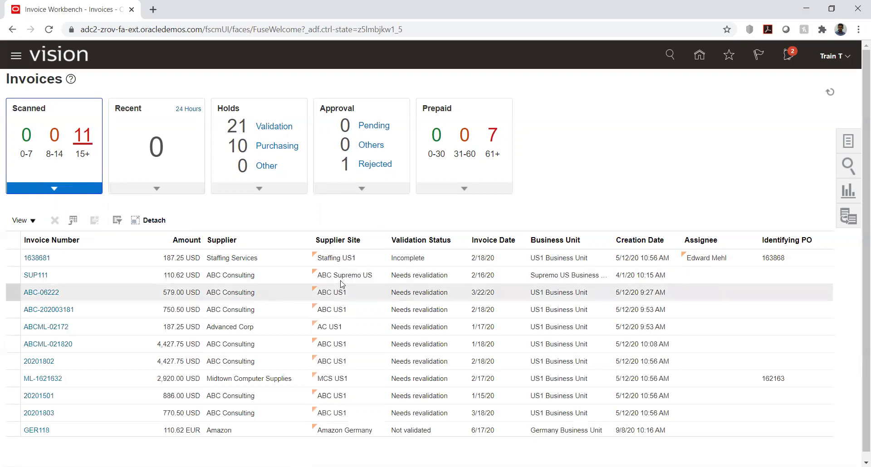
pyautogui.click(157, 188)
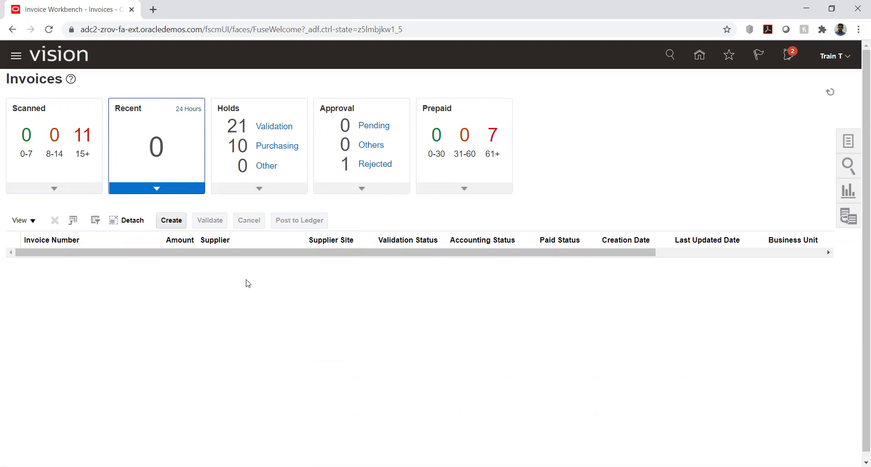
# Step: List the invoices on validation hold and try to release the hold on invoice ADV60182
pyautogui.click(259, 193)
pyautogui.click(259, 188)
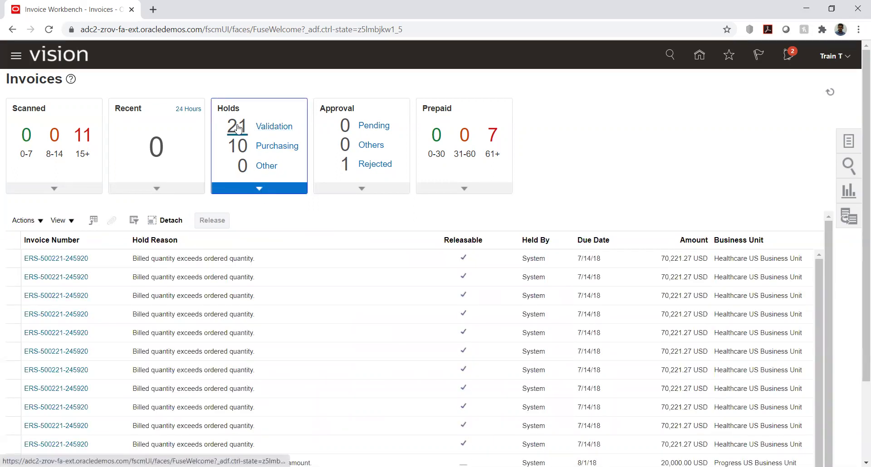
pyautogui.click(268, 125)
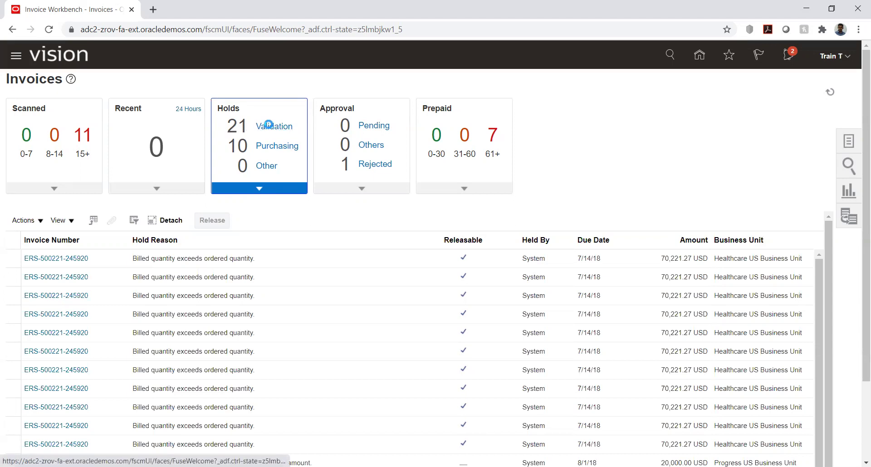
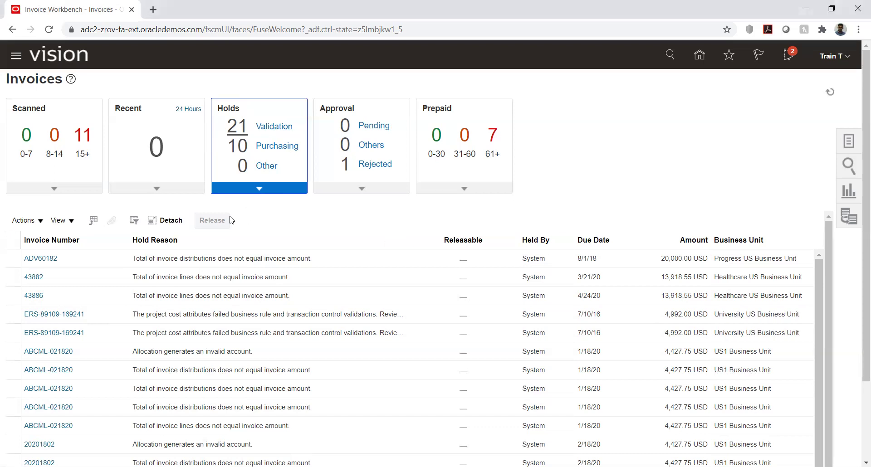
pyautogui.click(227, 256)
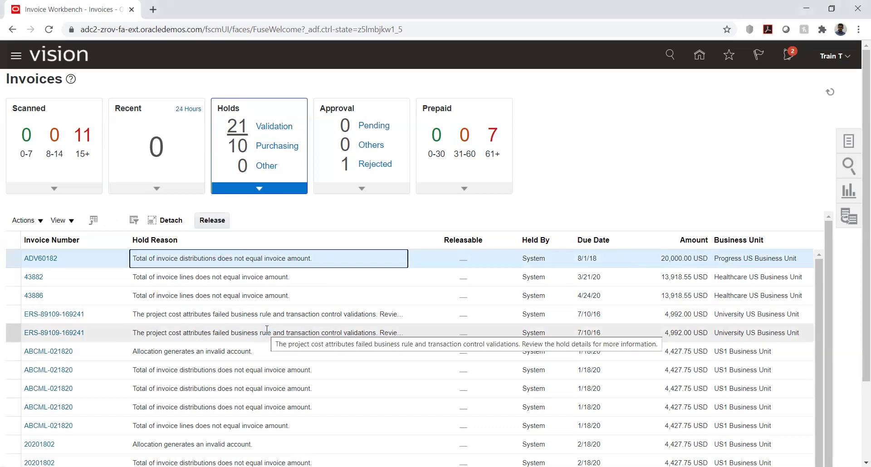
pyautogui.click(212, 222)
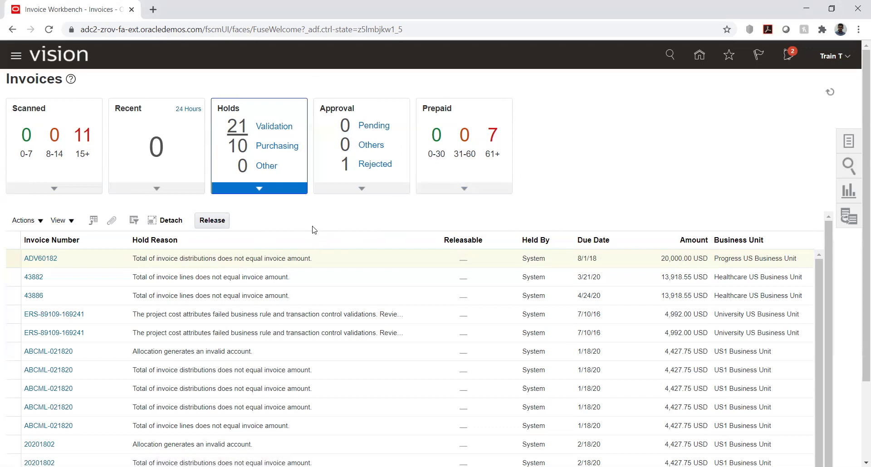
# Step: Review the invoices rejected in approval and the list of prepaid invoices
pyautogui.click(399, 170)
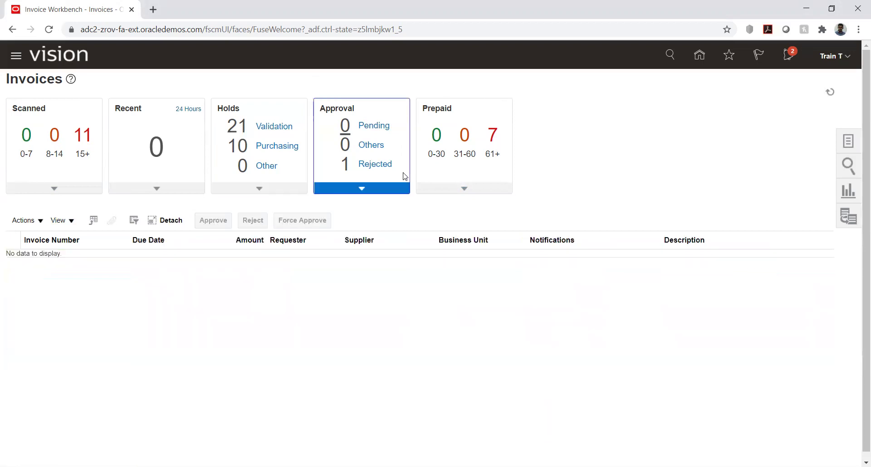
pyautogui.click(381, 164)
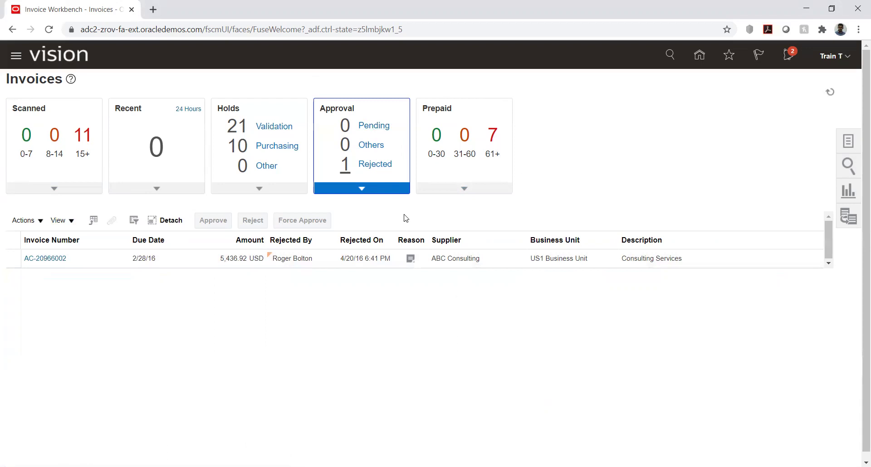
pyautogui.click(486, 166)
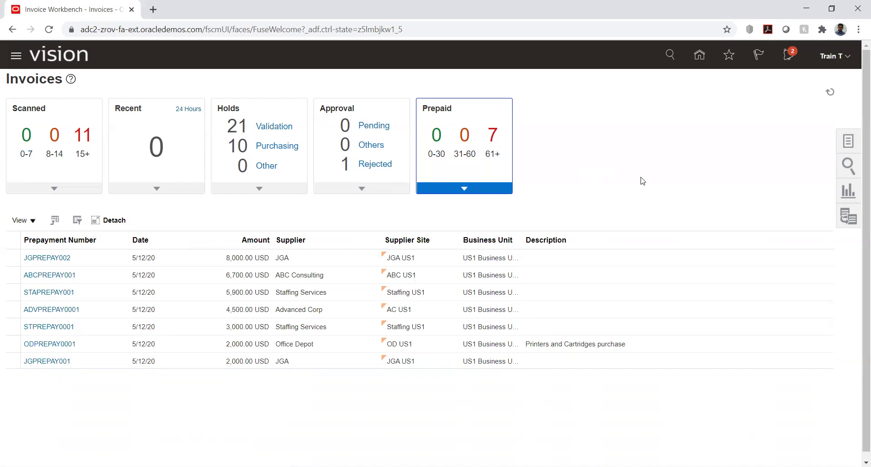
# Step: Examine the available invoice, accounting, asset and period tasks and the invoice search fields
pyautogui.click(853, 140)
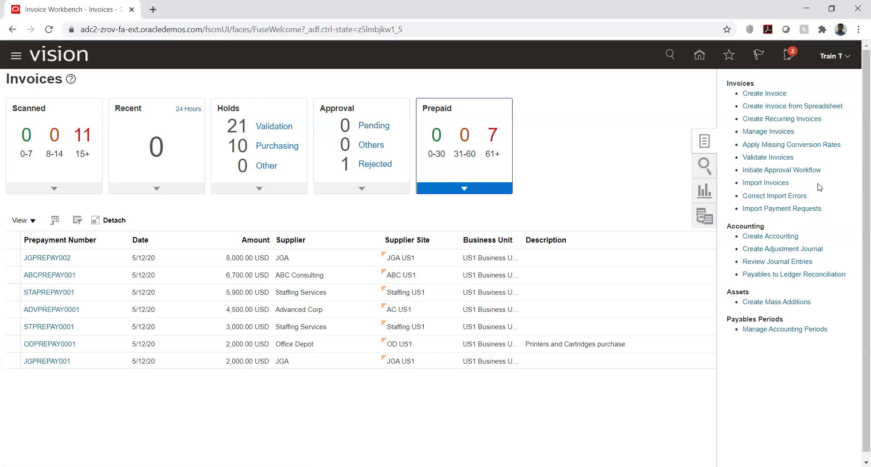
pyautogui.scroll(-1, 820, 187)
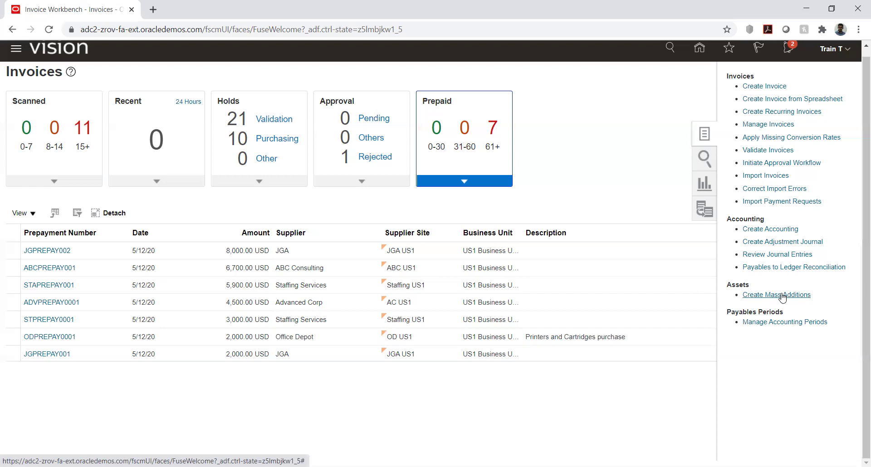
pyautogui.click(768, 322)
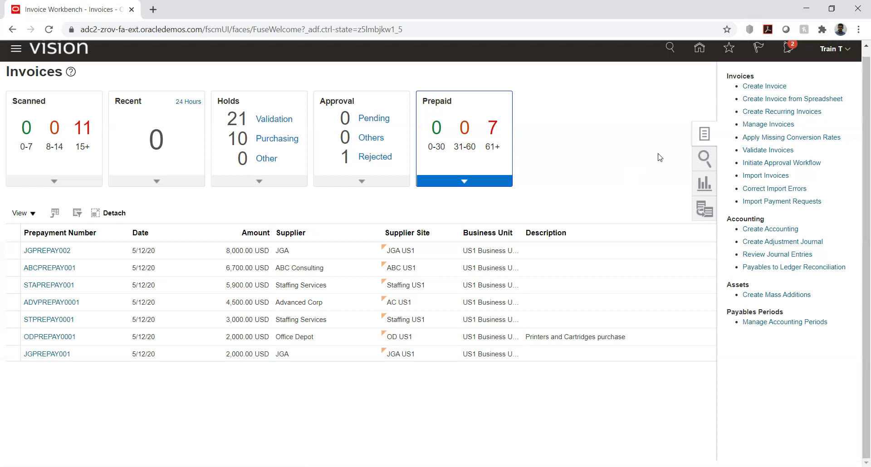
pyautogui.click(702, 160)
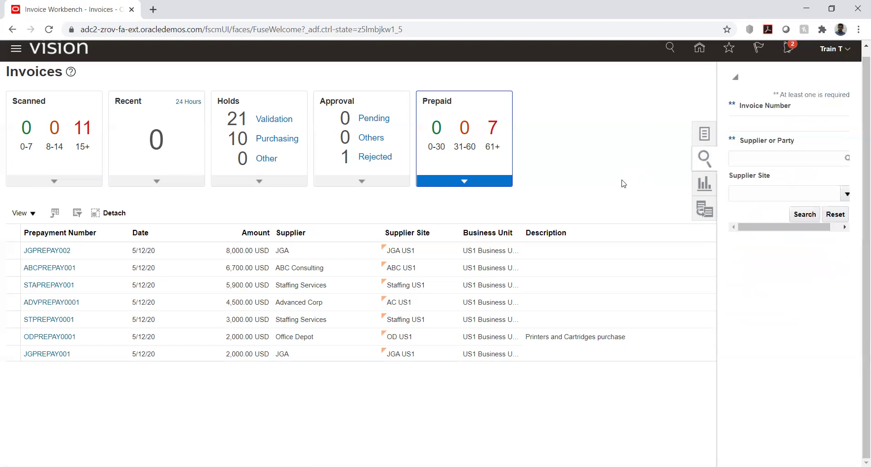
pyautogui.click(770, 122)
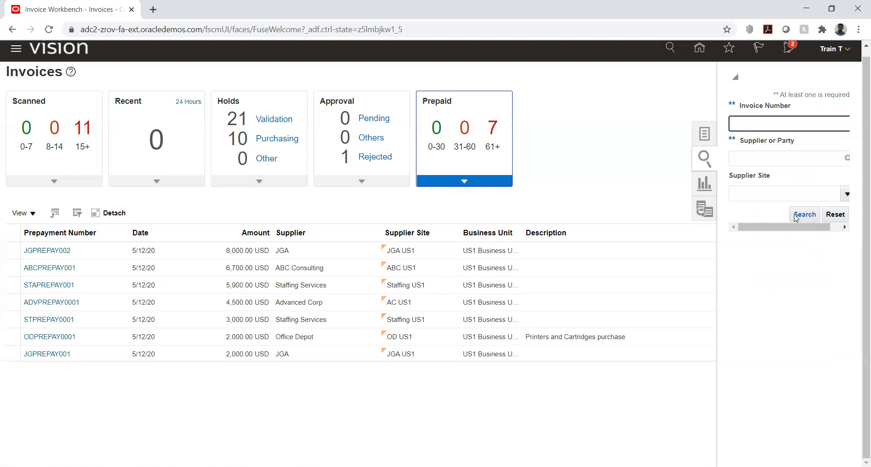
# Step: Browse the Payables reports by expanding My Folders and Shared Reports and Analytics
pyautogui.click(706, 187)
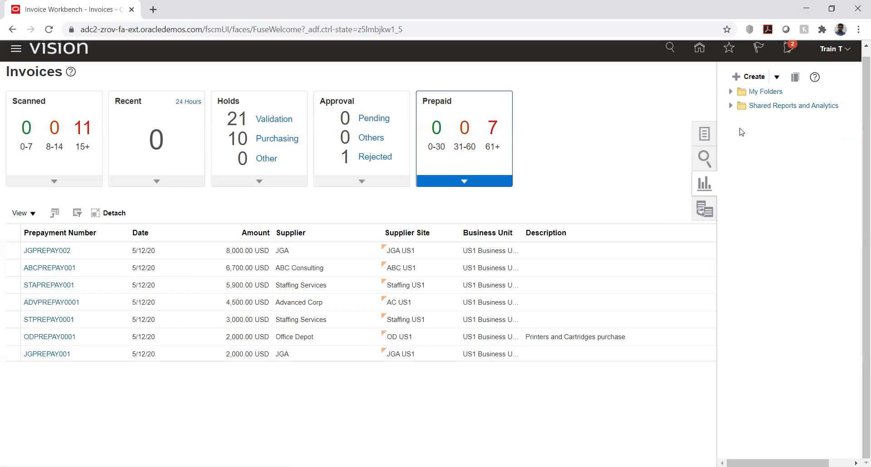
pyautogui.click(731, 93)
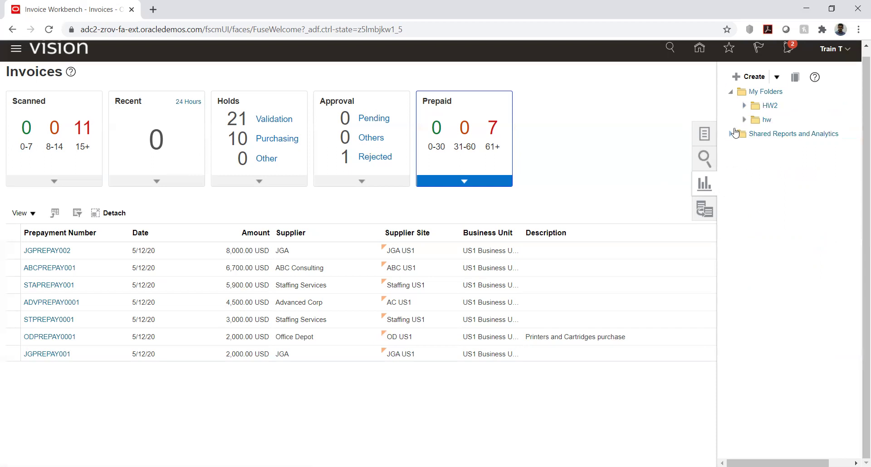
pyautogui.click(742, 121)
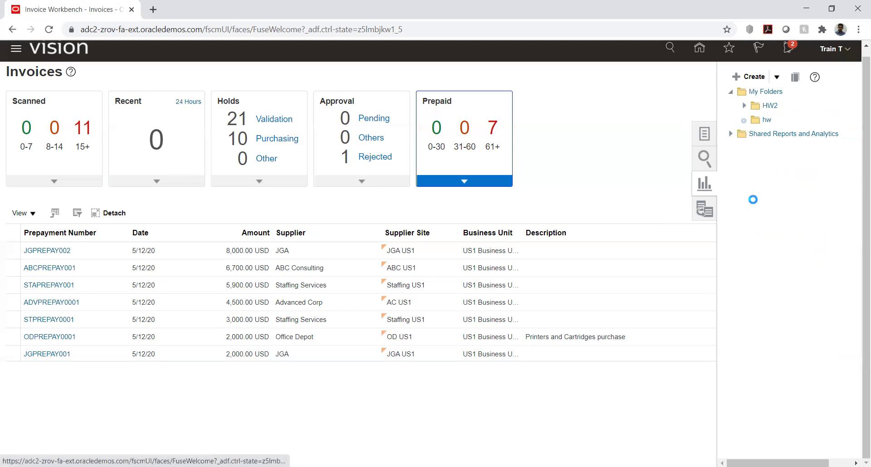
pyautogui.click(743, 106)
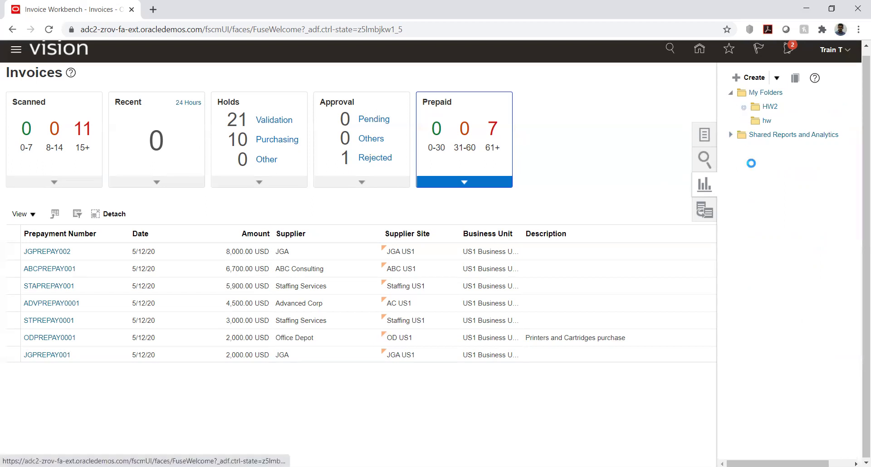
pyautogui.click(730, 136)
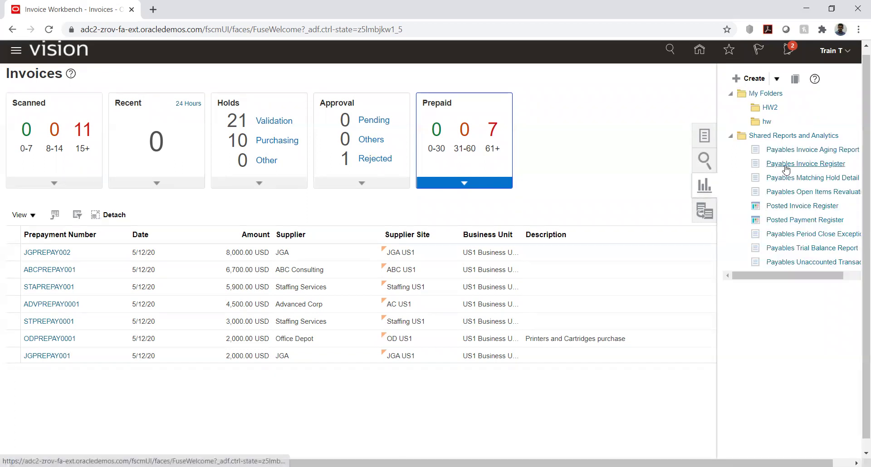
# Step: Open the Posted Invoice Register dashboard from the shared reports
pyautogui.click(790, 209)
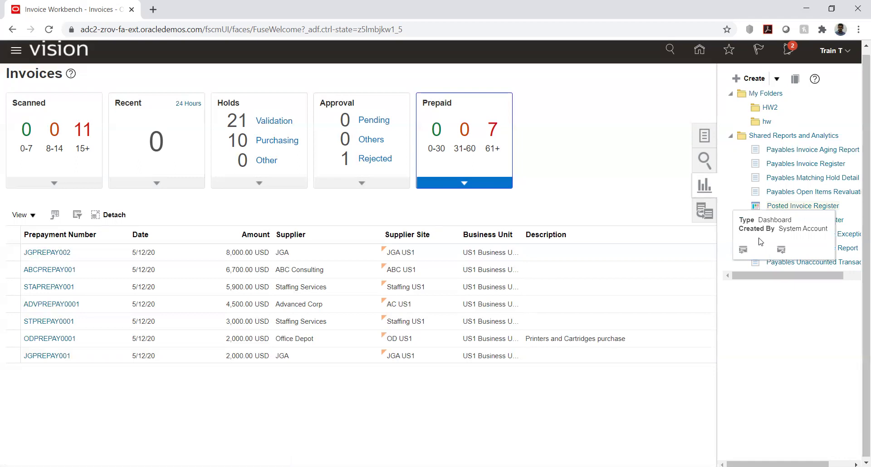
pyautogui.click(773, 206)
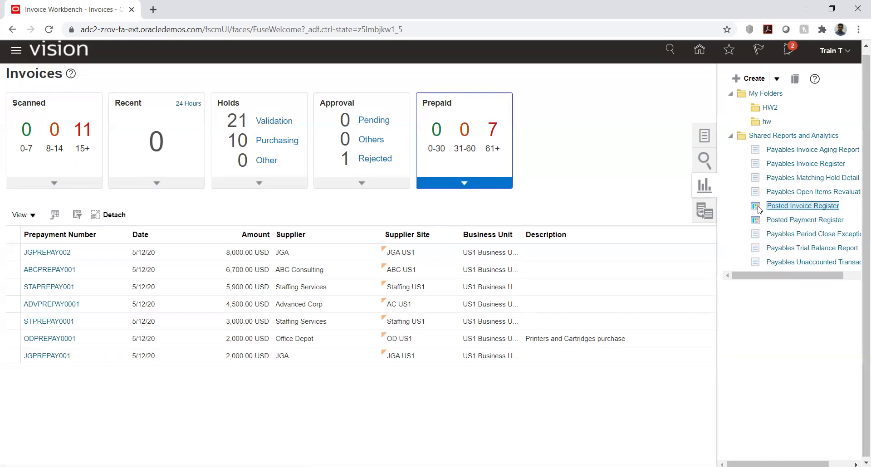
pyautogui.click(779, 207)
pyautogui.moveTo(779, 209)
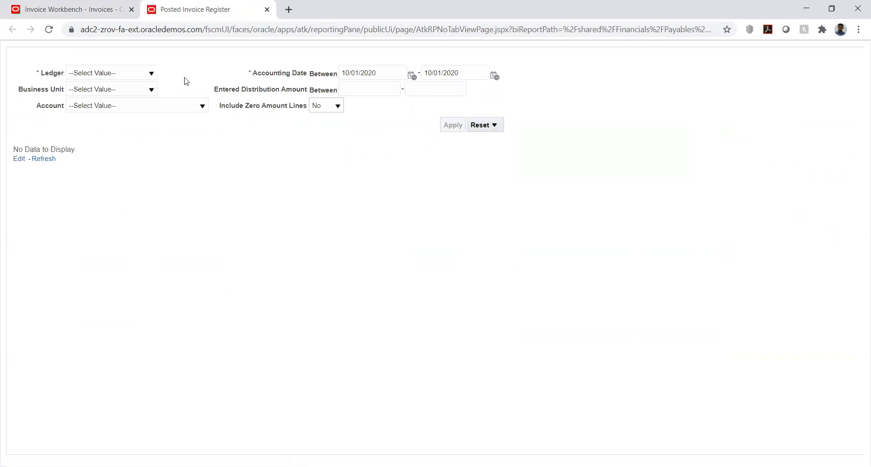
# Step: Search the ledger values for names containing TATA and close the value search without a selection
pyautogui.click(134, 75)
pyautogui.click(152, 74)
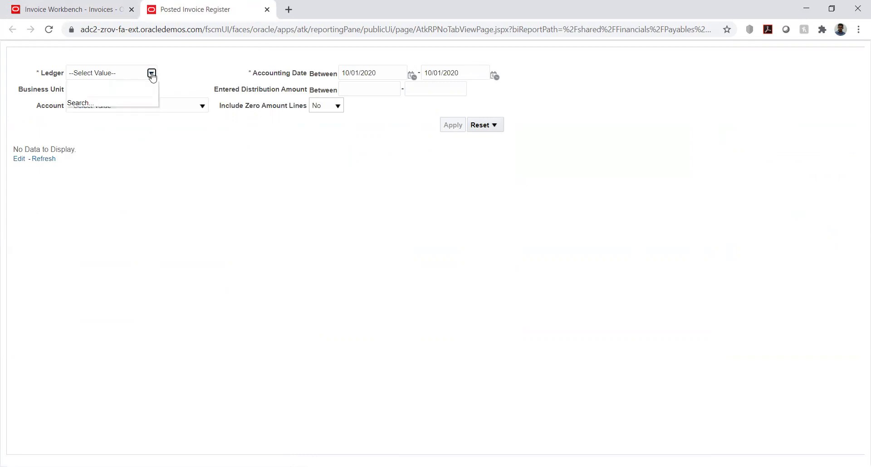
pyautogui.click(78, 103)
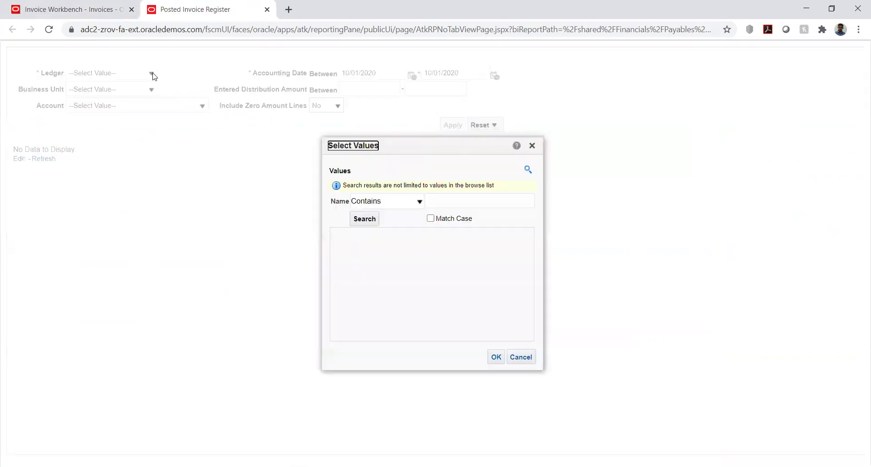
pyautogui.click(408, 201)
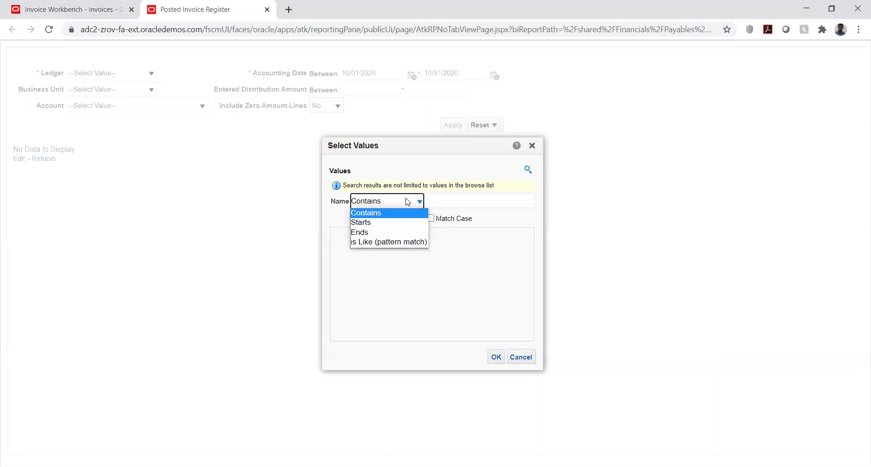
pyautogui.click(407, 202)
pyautogui.click(458, 200)
pyautogui.write('TATA')
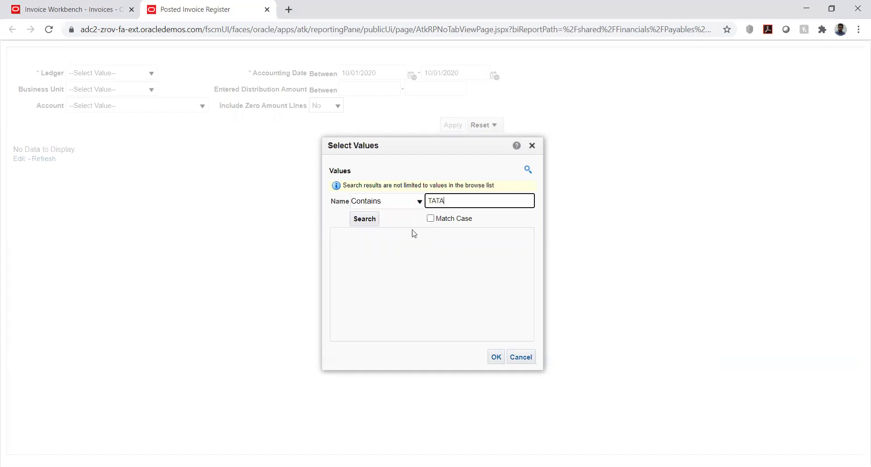
pyautogui.click(364, 218)
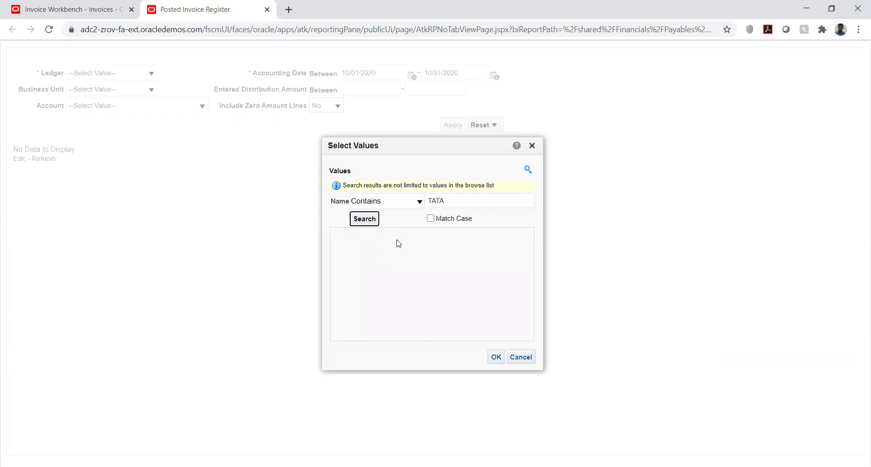
pyautogui.click(521, 357)
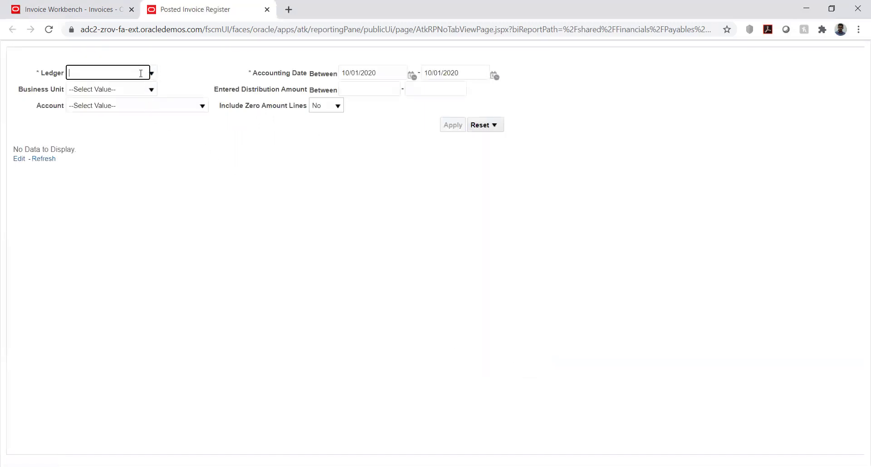
# Step: Enter hw as the ledger and search the ledger values for names starting with TATA
pyautogui.write('hw')
pyautogui.press('Tab')
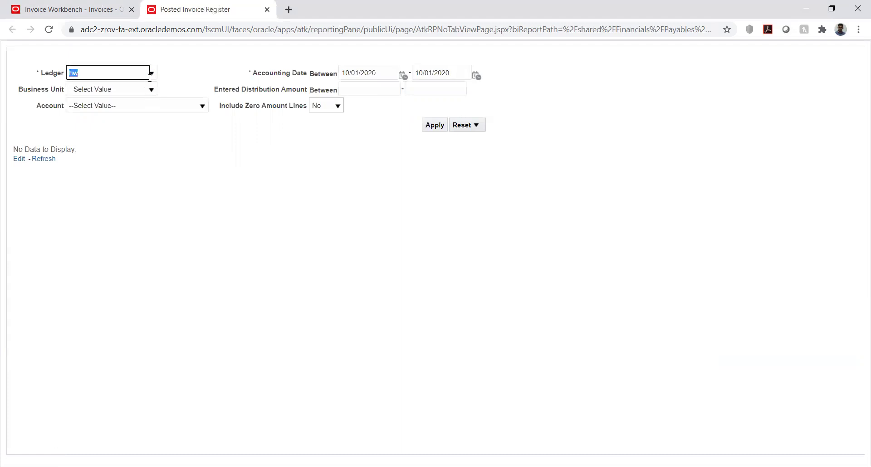
pyautogui.click(152, 73)
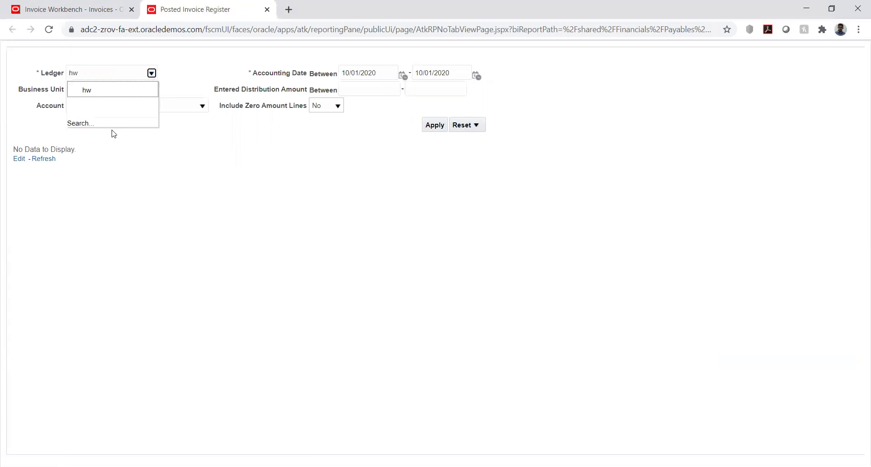
pyautogui.click(82, 124)
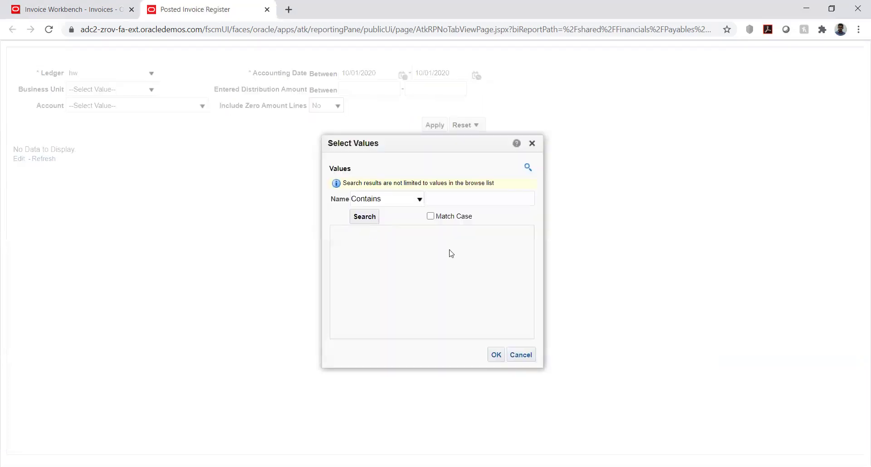
pyautogui.click(419, 200)
pyautogui.click(400, 221)
pyautogui.click(431, 199)
pyautogui.write('TATA')
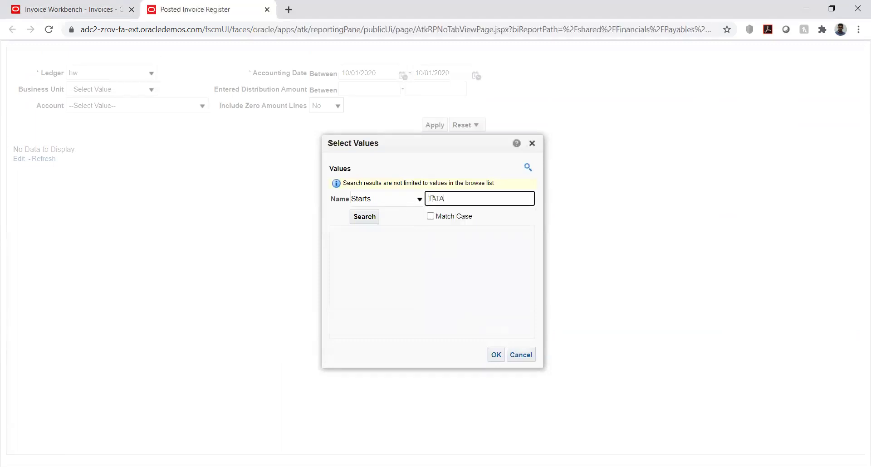
pyautogui.click(369, 217)
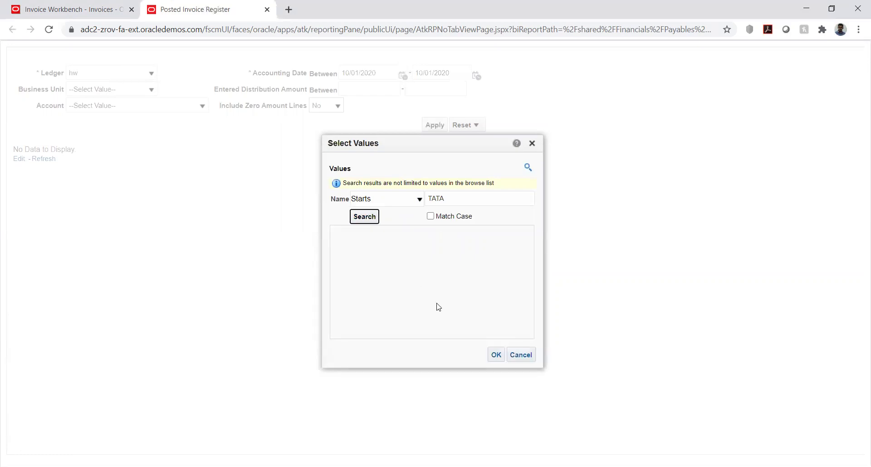
pyautogui.click(525, 354)
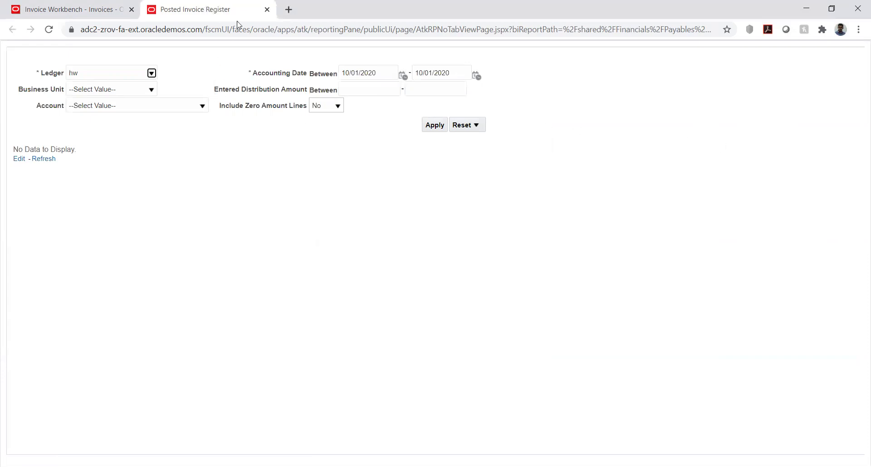
# Step: Close the Posted Invoice Register and view the Match in Full fields in the Invoices work area
pyautogui.click(267, 9)
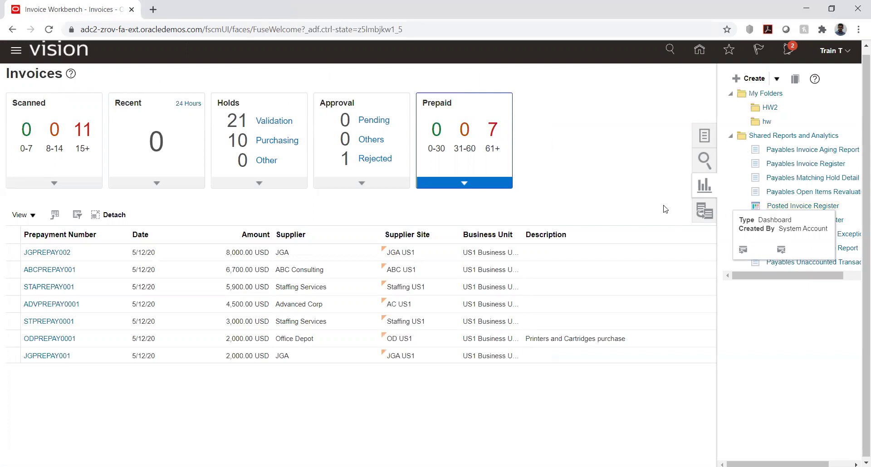
pyautogui.click(740, 162)
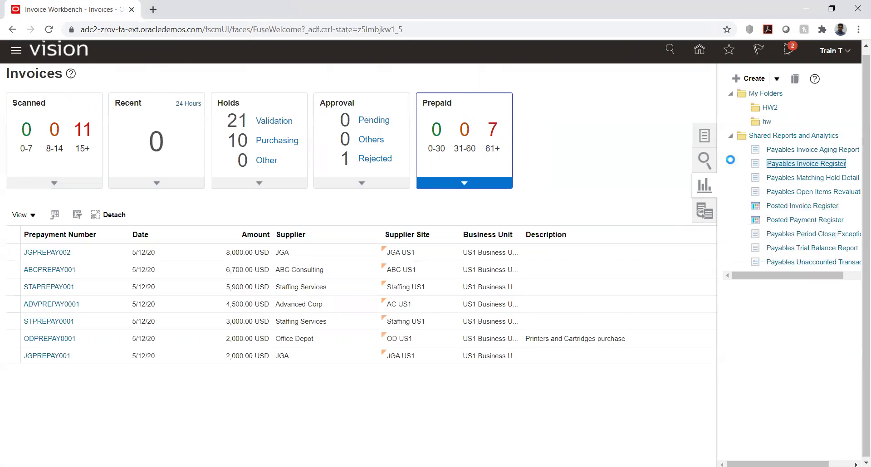
pyautogui.click(710, 210)
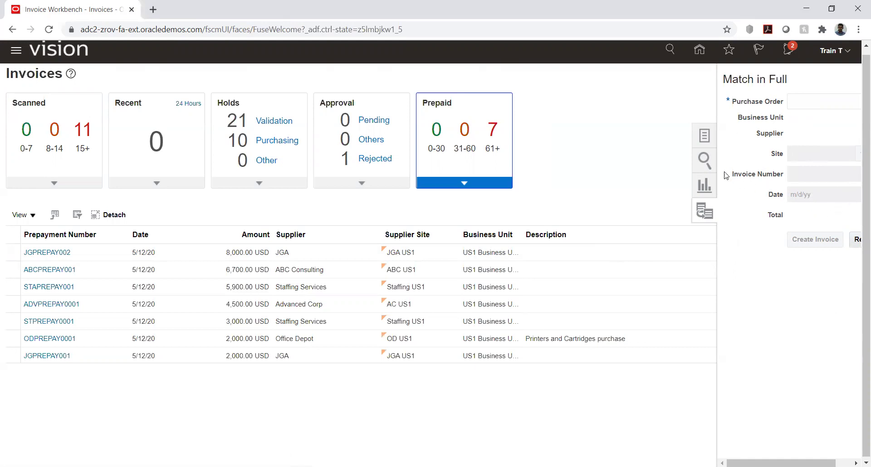
# Step: View the header fields of the Create Invoice form from the invoice tasks and cancel the new invoice
pyautogui.click(703, 135)
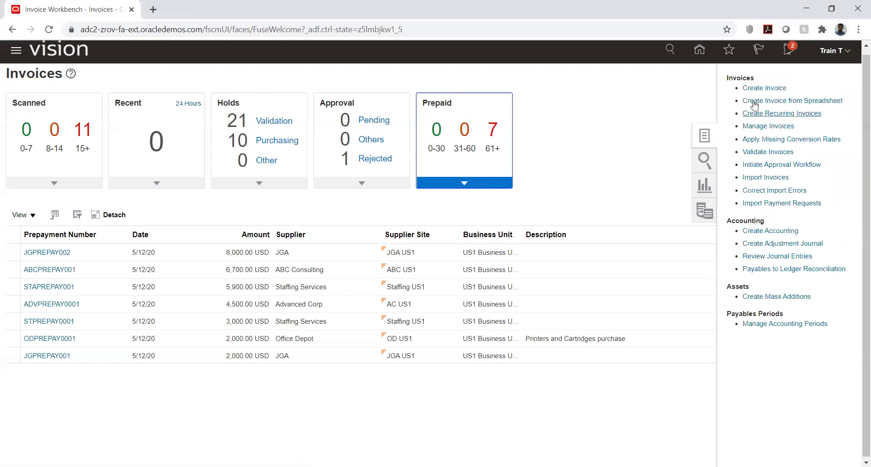
pyautogui.click(758, 89)
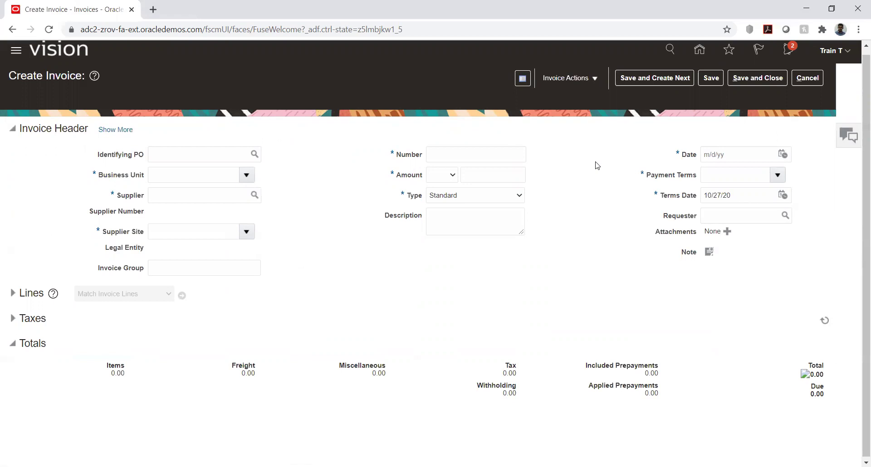
pyautogui.click(817, 78)
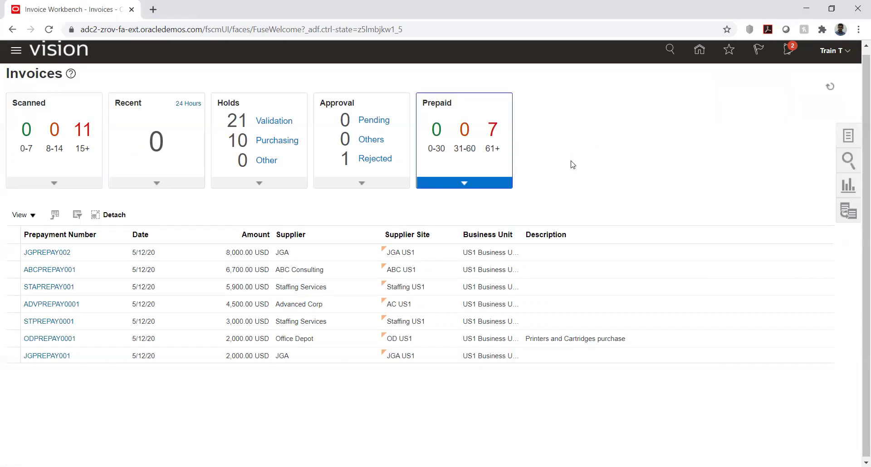
# Step: Return to the home page and open the Suppliers work area from the Procurement apps
pyautogui.click(698, 51)
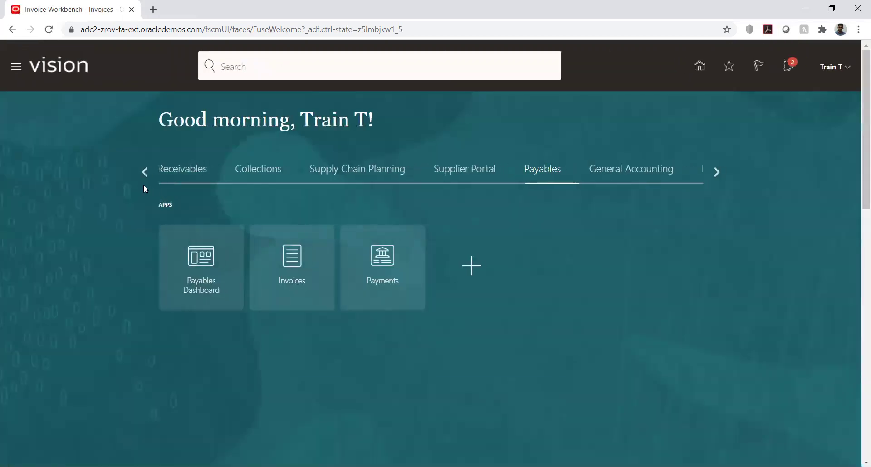
pyautogui.click(144, 171)
pyautogui.click(144, 171)
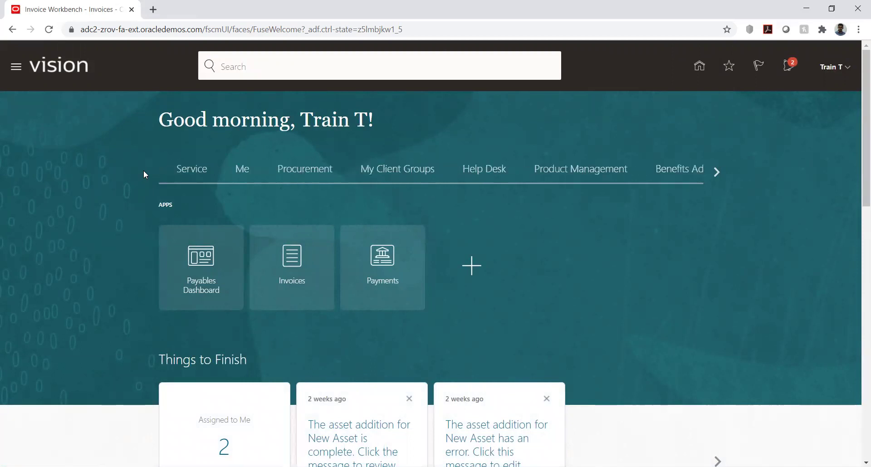
pyautogui.click(325, 169)
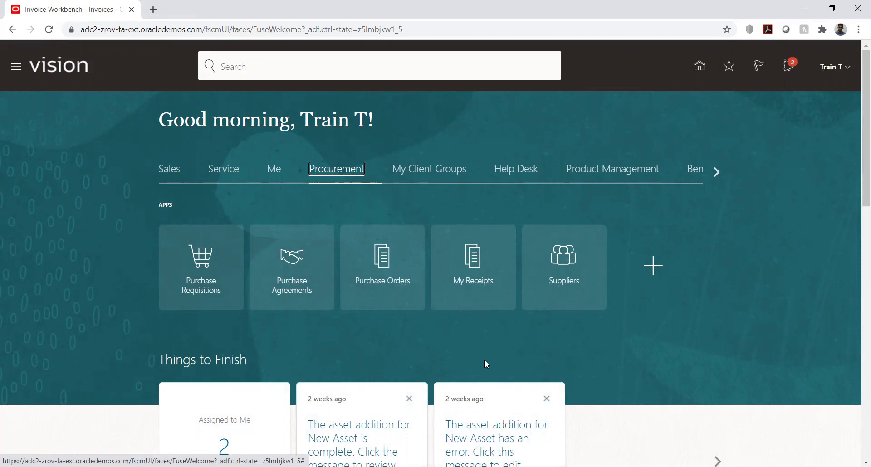
pyautogui.click(571, 261)
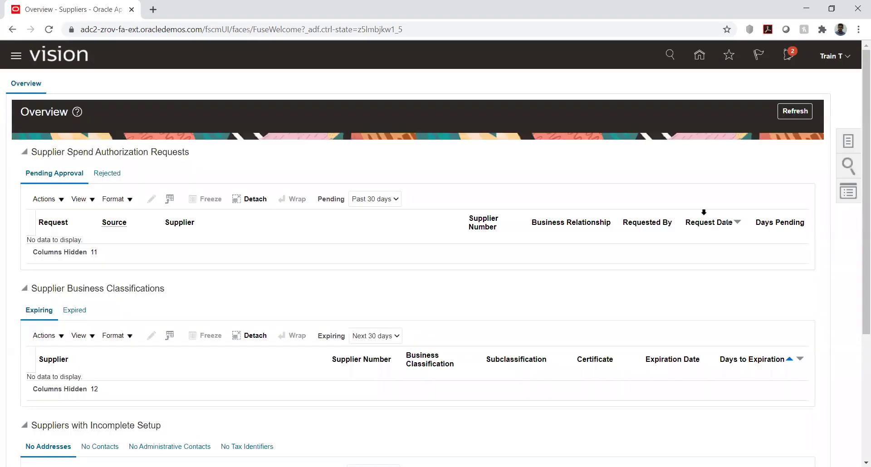
# Step: Create the supplier TATA VENDOR NEW with business relationship Spend Authorized and tax organization type Corporation
pyautogui.click(847, 142)
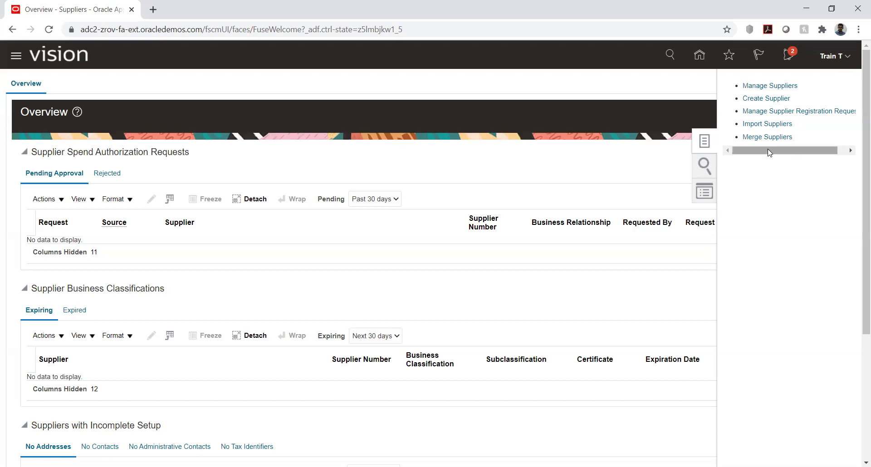
pyautogui.moveTo(769, 152)
pyautogui.mouseDown()
pyautogui.moveTo(783, 153)
pyautogui.moveTo(754, 150)
pyautogui.mouseUp()
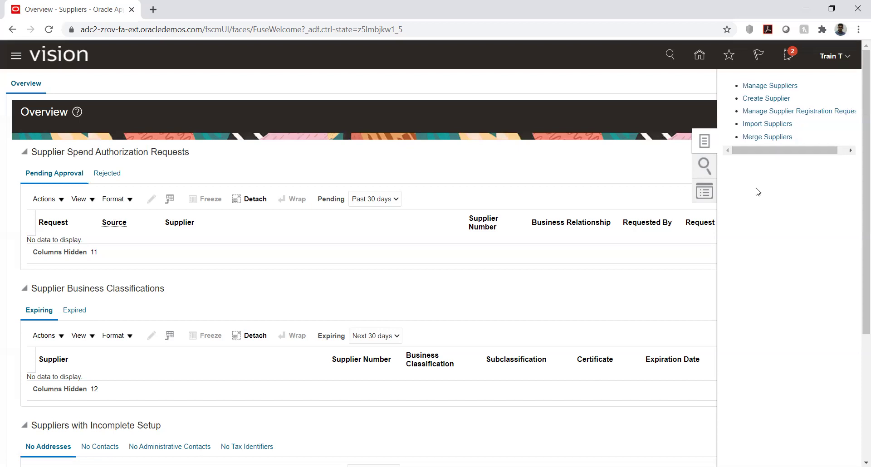
pyautogui.click(756, 99)
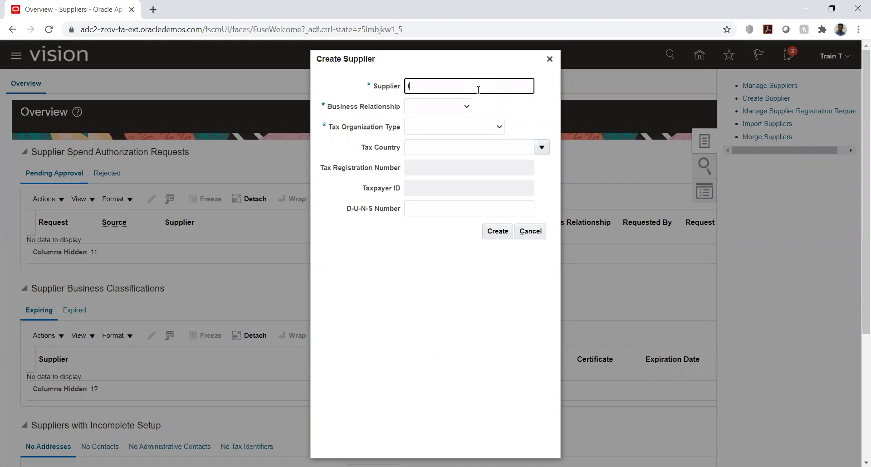
pyautogui.write('TATA VENDOR NEW')
pyautogui.click(445, 108)
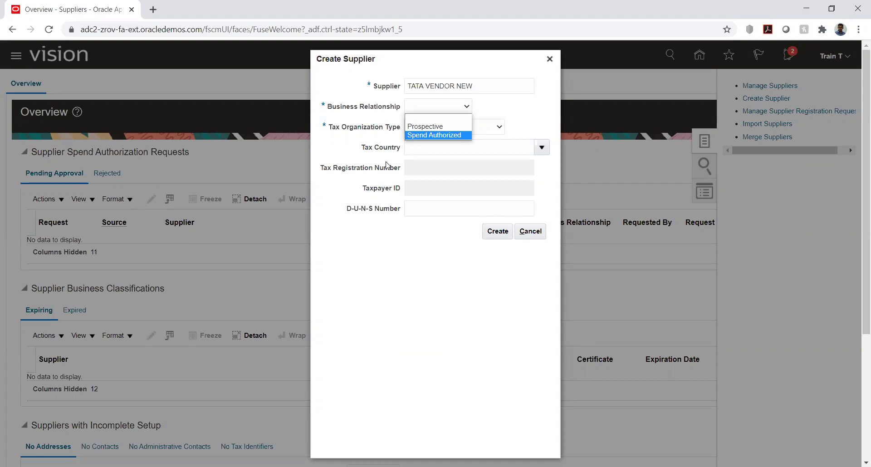
pyautogui.click(424, 136)
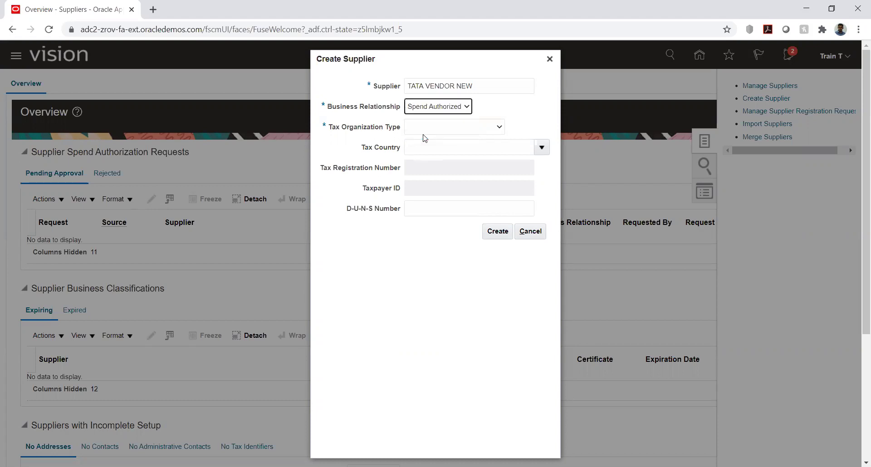
pyautogui.click(455, 127)
pyautogui.click(451, 146)
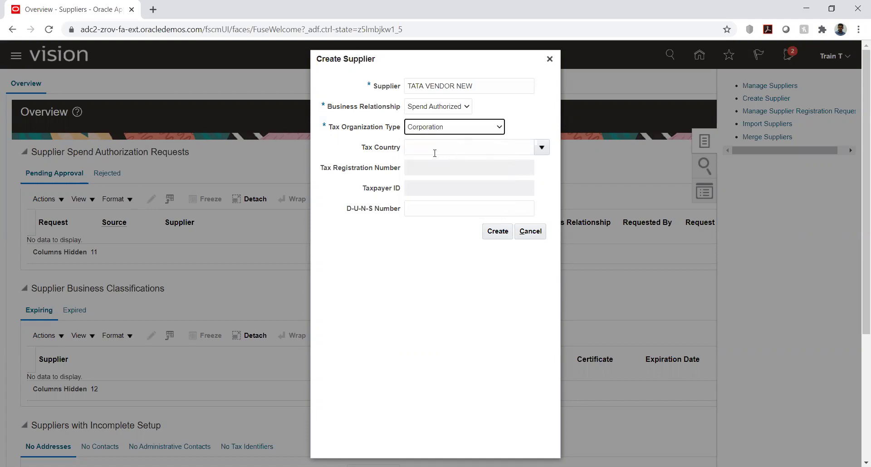
pyautogui.click(502, 232)
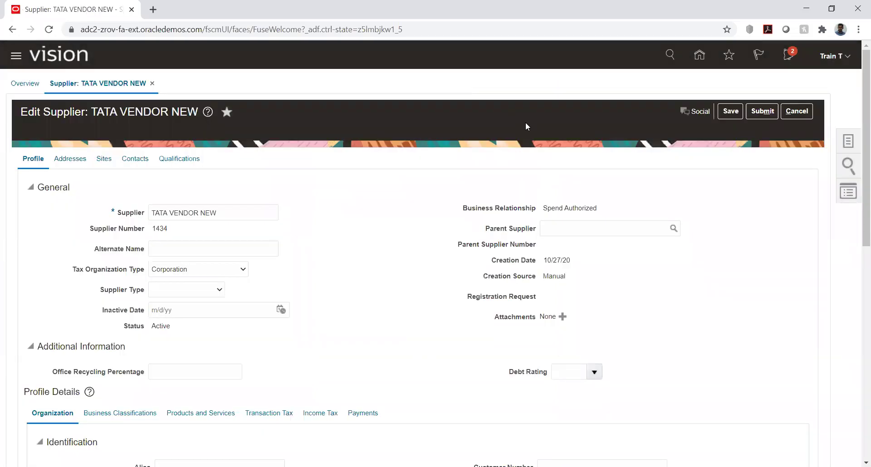
# Step: Set the supplier type of TATA VENDOR NEW to Supplier in the general profile information
pyautogui.scroll(-3, 312, 283)
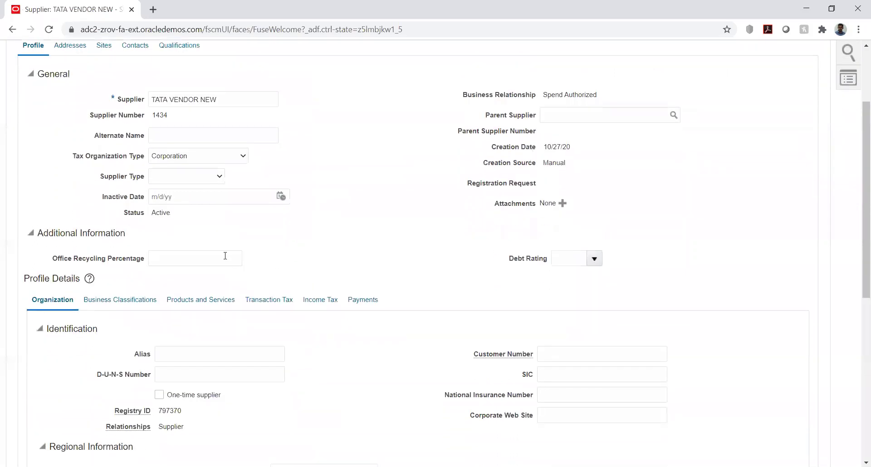
pyautogui.click(177, 179)
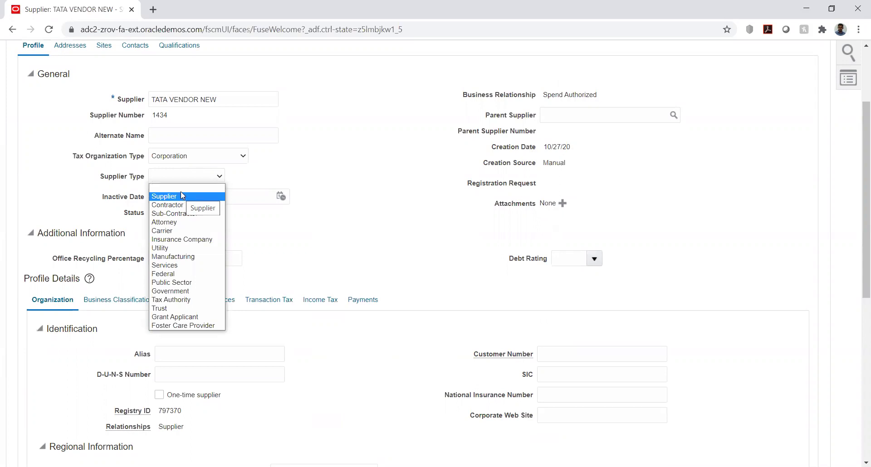
pyautogui.click(182, 196)
pyautogui.click(343, 168)
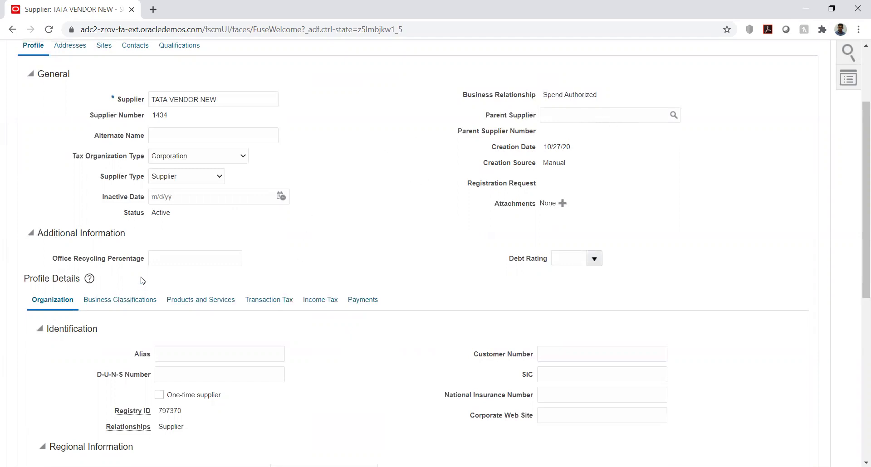
# Step: Examine the supplier's profile details and the attachment fields, leaving without adding a file
pyautogui.scroll(-2, 253, 239)
pyautogui.scroll(3, 91, 155)
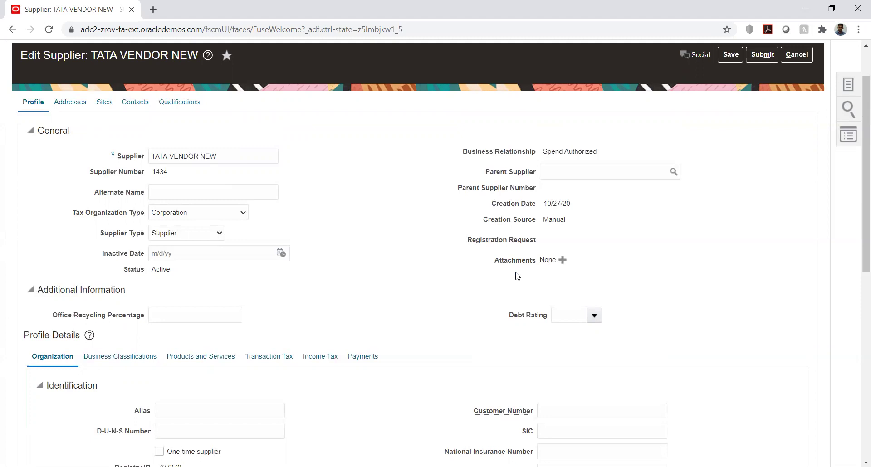
pyautogui.click(562, 260)
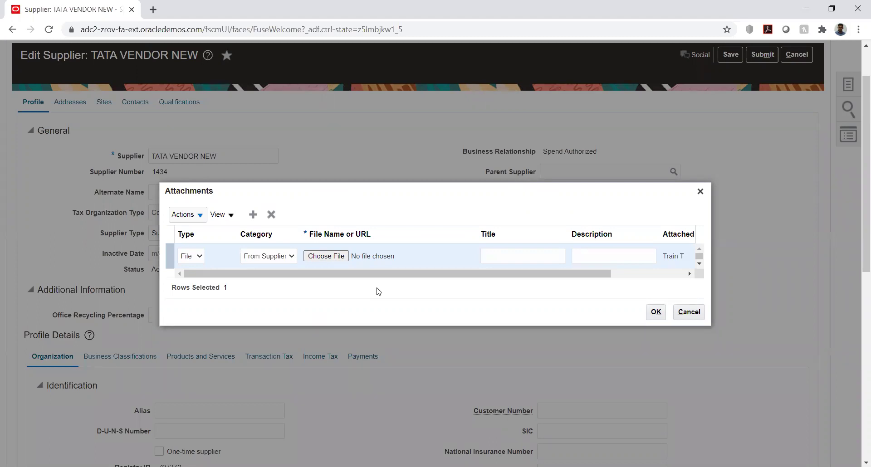
pyautogui.click(689, 312)
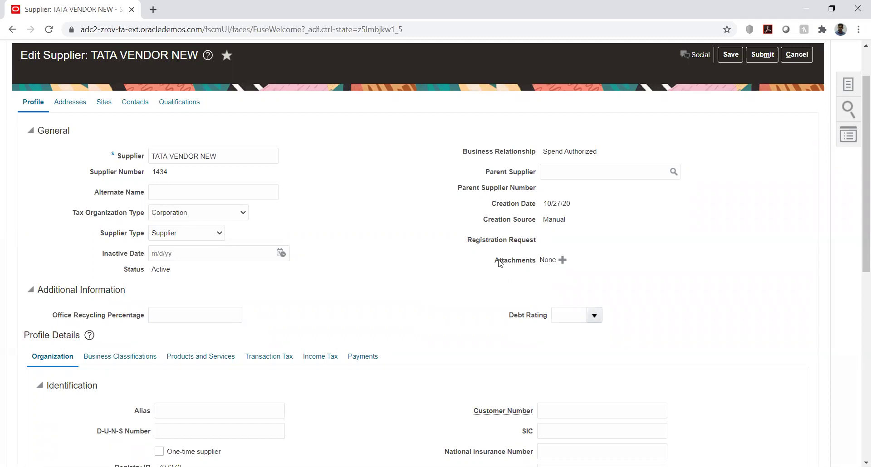
# Step: Review the attachments field and general profile section of TATA VENDOR NEW, down to its organization details
pyautogui.moveTo(495, 264); pyautogui.dragTo(526, 268)
pyautogui.click(481, 298)
pyautogui.scroll(-1, 358, 214)
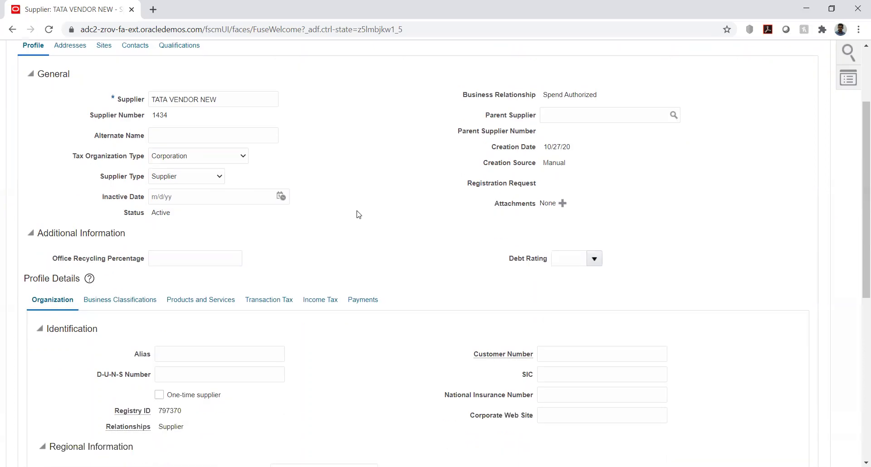
pyautogui.scroll(-1, 359, 215)
pyautogui.scroll(-1, 359, 214)
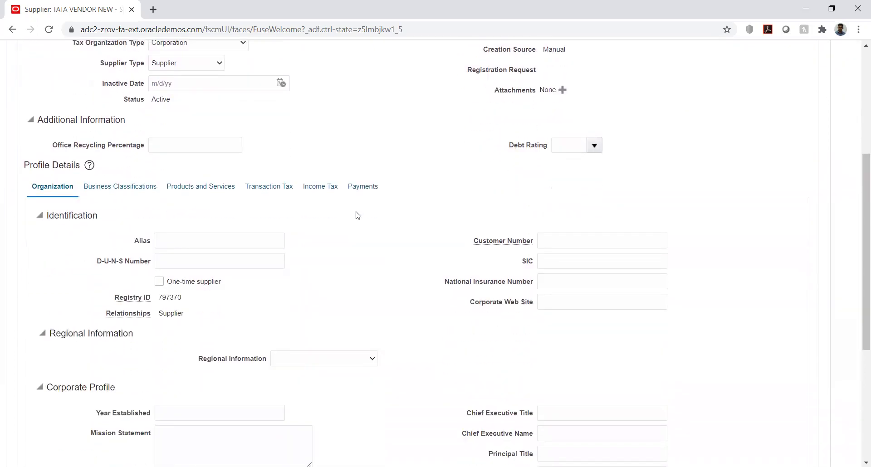
pyautogui.scroll(-1, 359, 215)
pyautogui.scroll(1, 358, 213)
pyautogui.scroll(1, 358, 214)
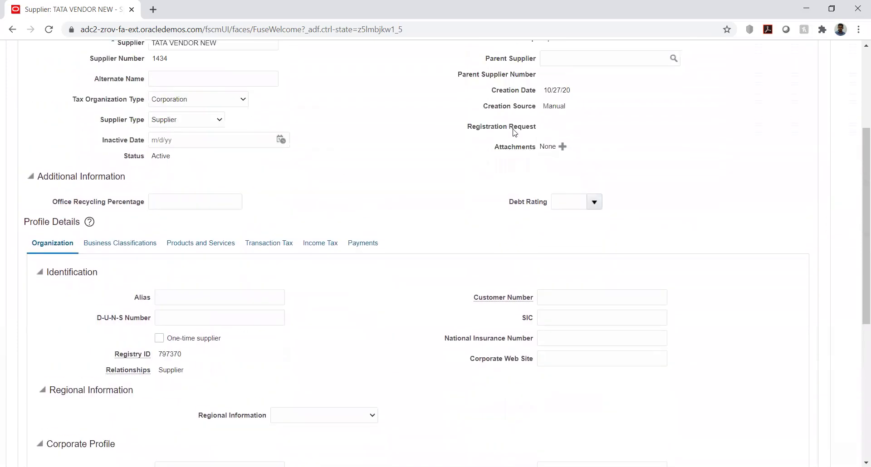
pyautogui.scroll(-3, 404, 183)
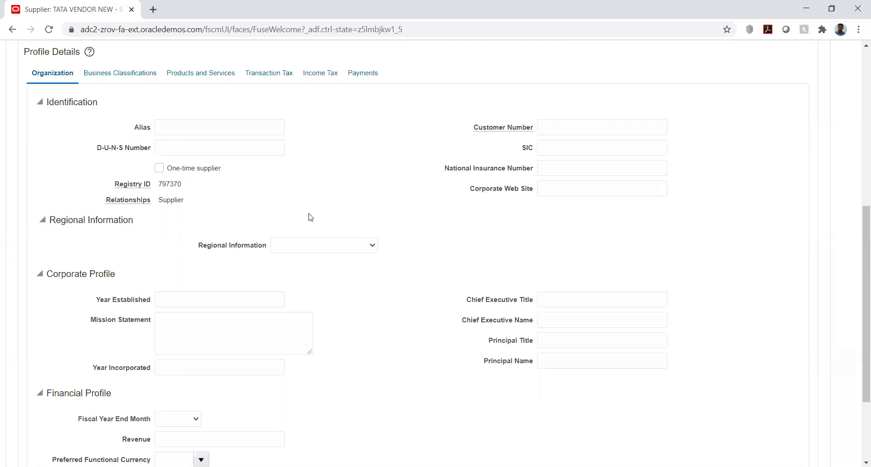
# Step: Examine the Regional Information choices and the Customer Number, SIC and National Insurance Number fields in the organization details
pyautogui.click(311, 245)
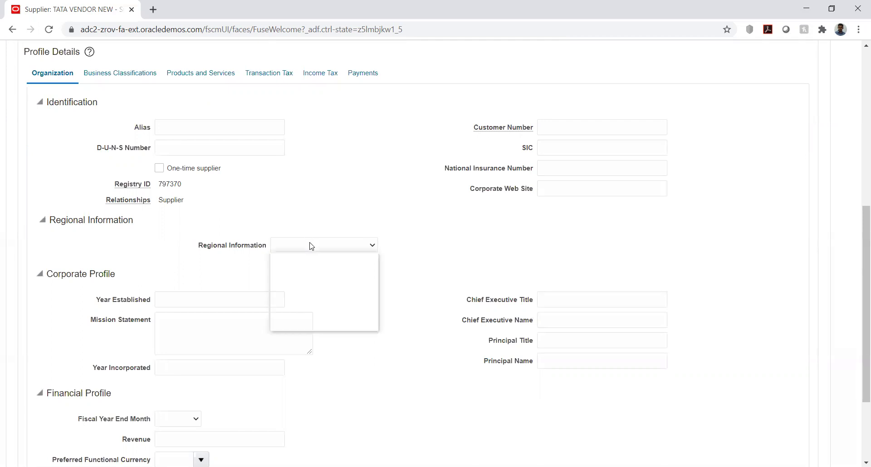
pyautogui.click(326, 189)
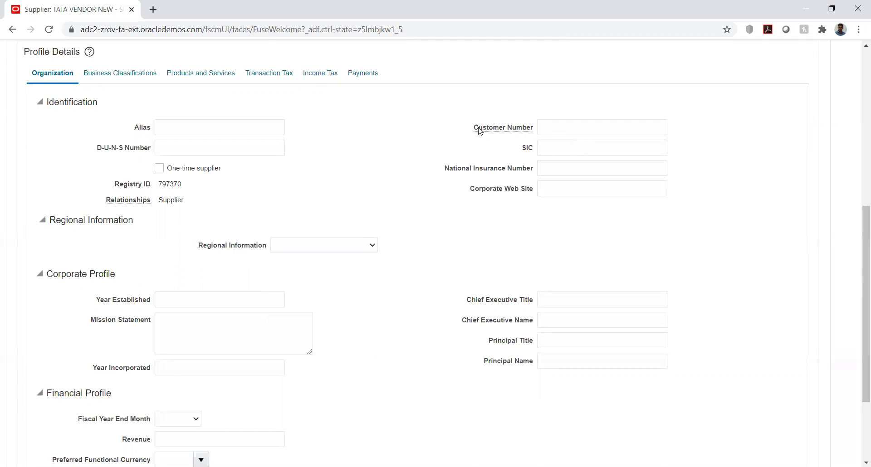
pyautogui.moveTo(478, 129); pyautogui.dragTo(511, 133)
pyautogui.click(520, 132)
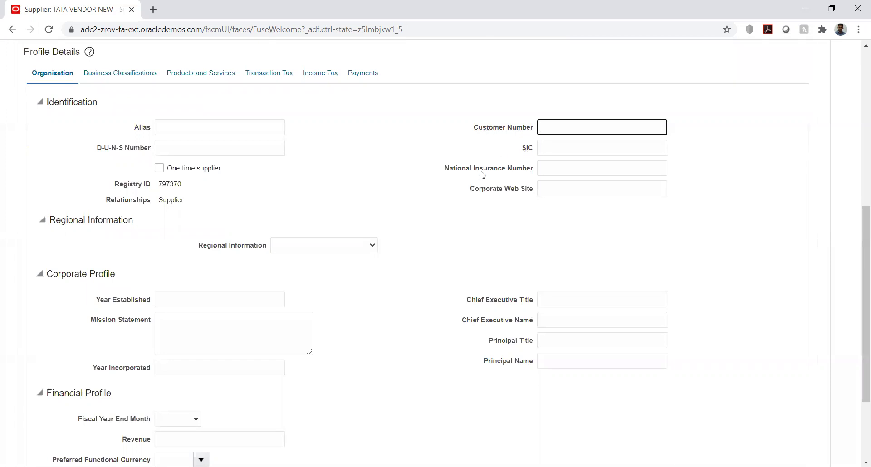
pyautogui.moveTo(450, 170); pyautogui.dragTo(536, 170)
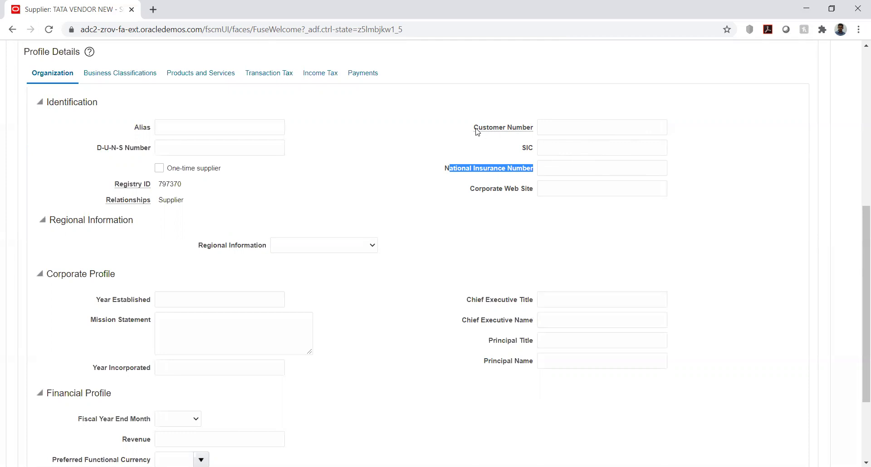
pyautogui.moveTo(475, 131); pyautogui.dragTo(534, 129)
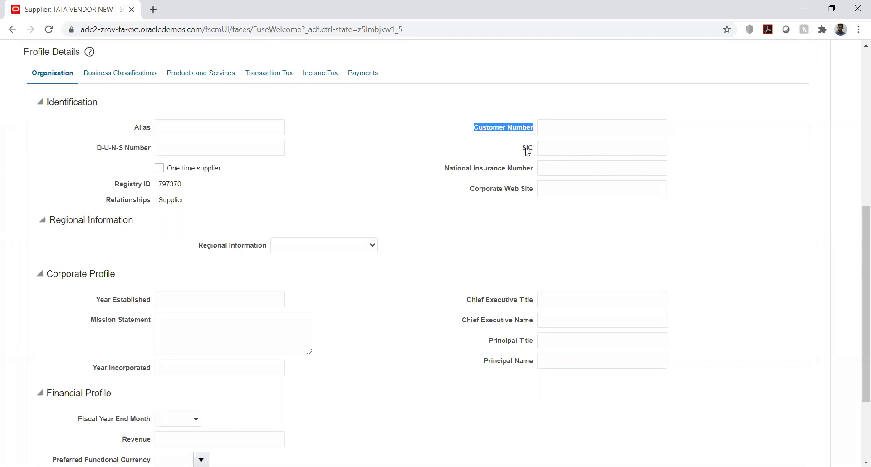
pyautogui.doubleClick(526, 148)
pyautogui.click(517, 167)
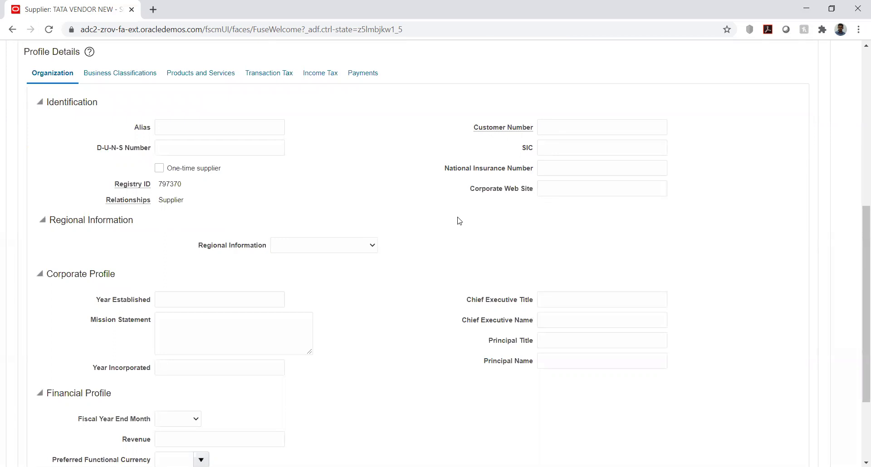
# Step: Review the Corporate Profile and Financial Profile fields in the supplier's organization details
pyautogui.scroll(-2, 459, 222)
pyautogui.scroll(2, 459, 221)
pyautogui.scroll(-2, 431, 216)
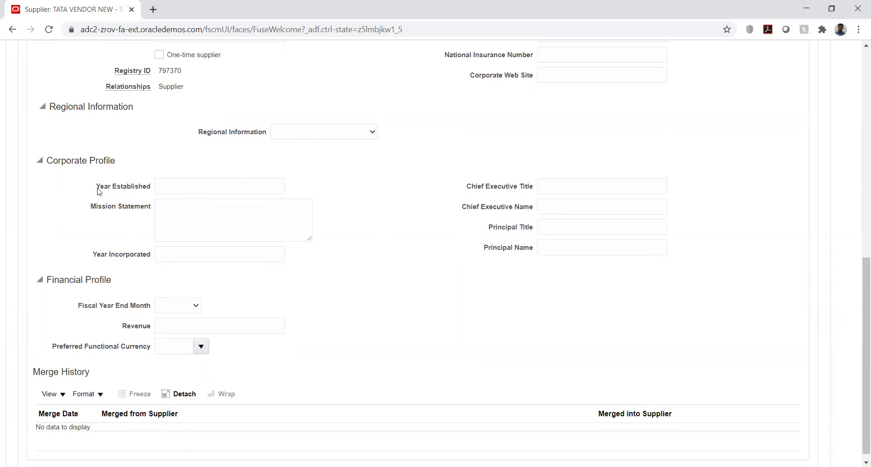
pyautogui.moveTo(100, 188); pyautogui.dragTo(140, 195)
pyautogui.click(385, 306)
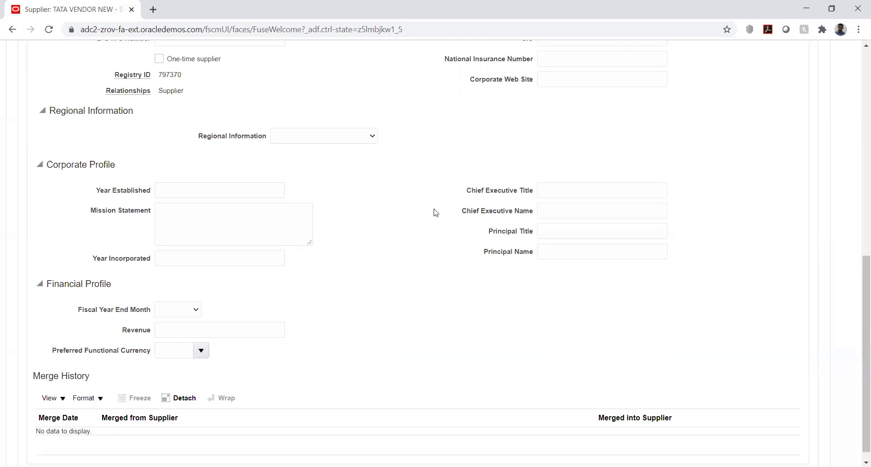
pyautogui.scroll(5, 433, 210)
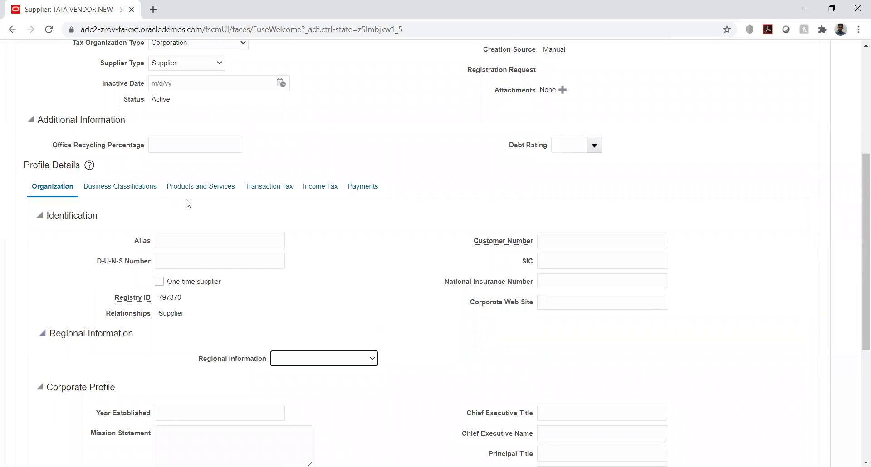
pyautogui.click(343, 221)
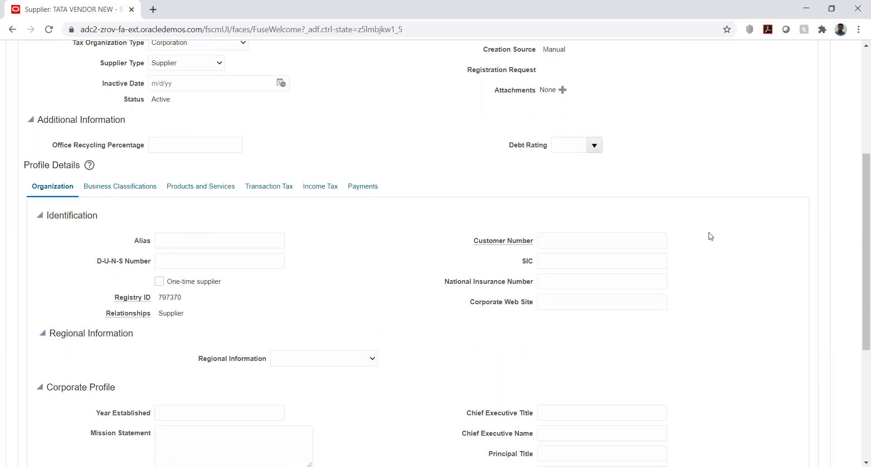
# Step: Examine the available Debt Rating options in the additional information without choosing one
pyautogui.click(593, 145)
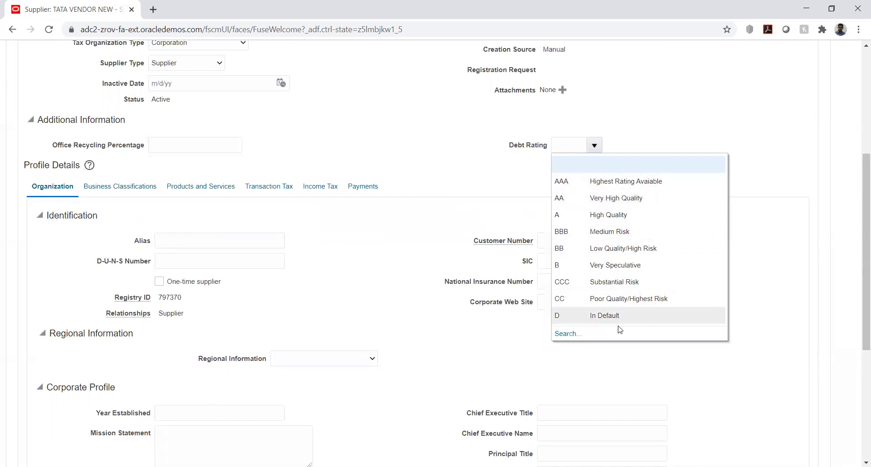
pyautogui.click(493, 171)
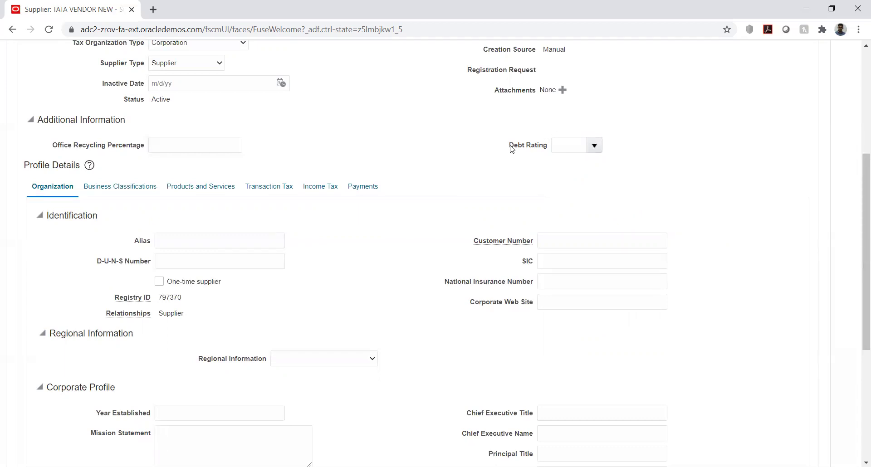
pyautogui.moveTo(511, 146); pyautogui.dragTo(546, 144)
pyautogui.click(506, 175)
pyautogui.moveTo(509, 145); pyautogui.dragTo(546, 146)
pyautogui.click(492, 163)
# Step: Review the remaining organization details and the supplier's business classifications, ending on its products and services
pyautogui.scroll(-1, 223, 233)
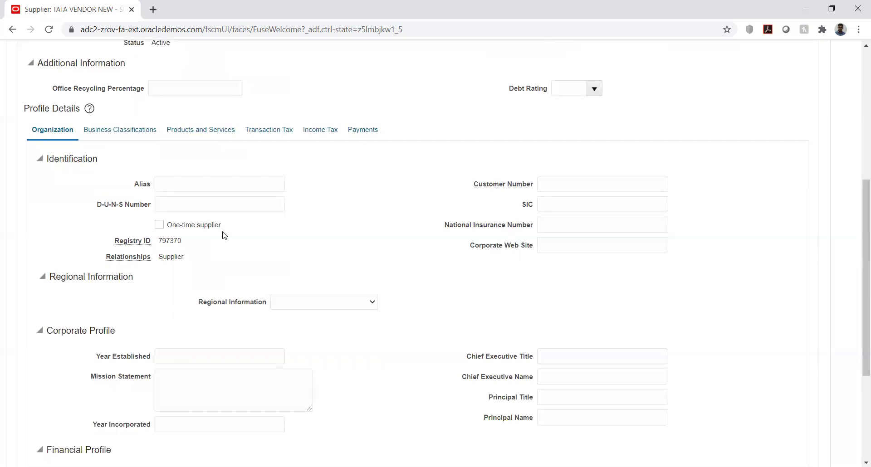
pyautogui.scroll(-2, 288, 231)
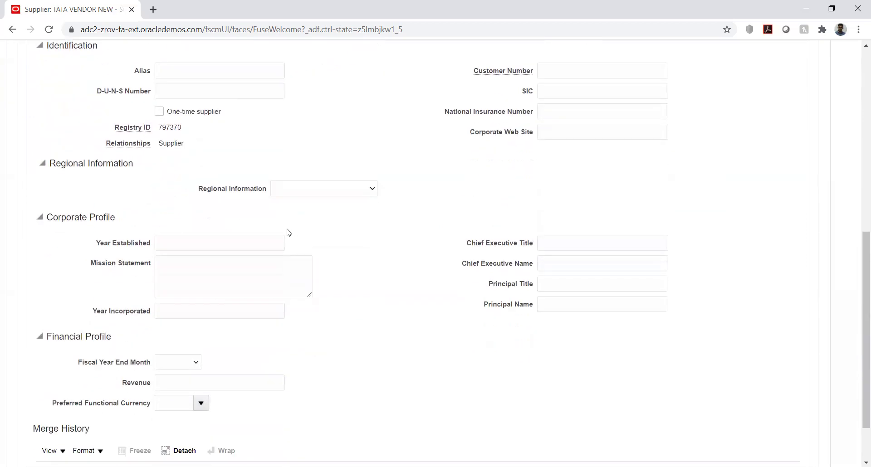
pyautogui.scroll(-1, 288, 232)
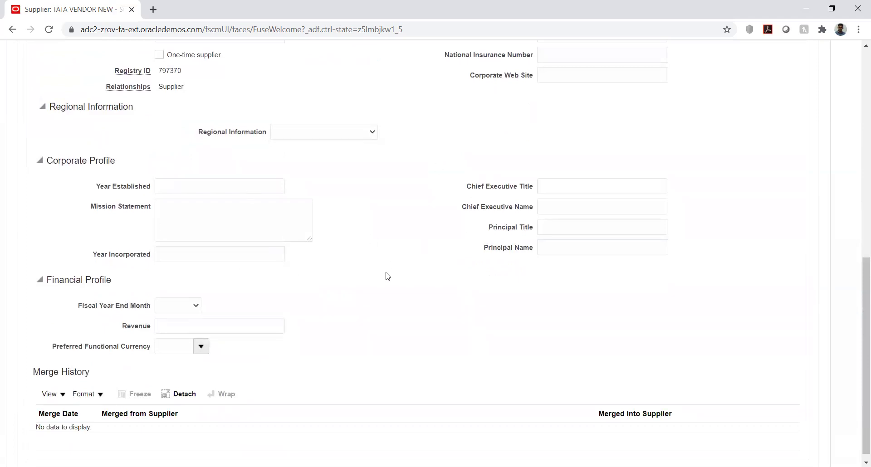
pyautogui.scroll(4, 360, 285)
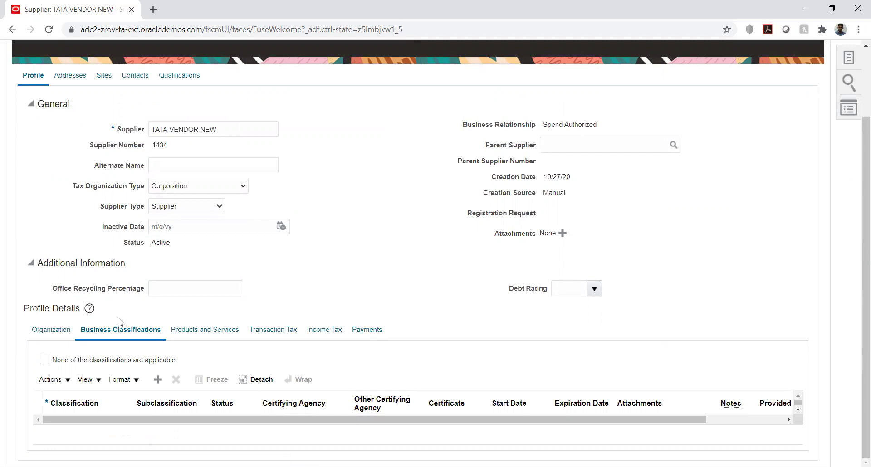
pyautogui.click(193, 331)
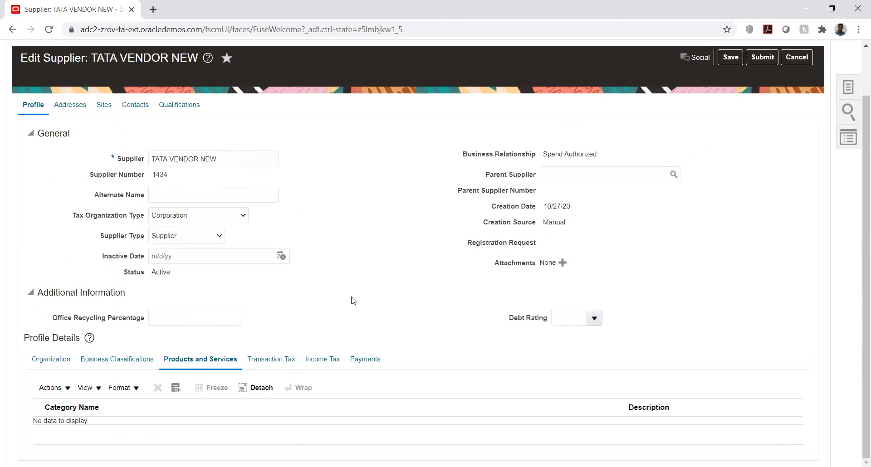
# Step: Examine the supplier's transaction tax controls and the available tax classification codes, leaving the code blank
pyautogui.click(270, 359)
pyautogui.scroll(-3, 386, 213)
pyautogui.scroll(-1, 387, 207)
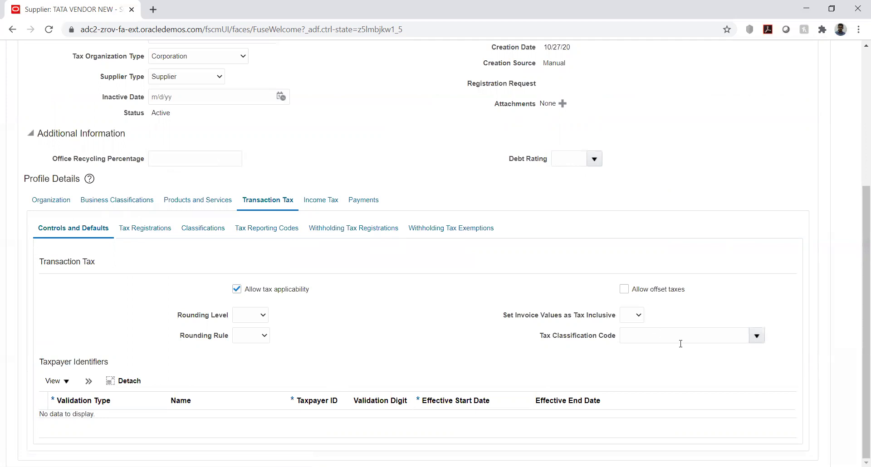
pyautogui.click(754, 337)
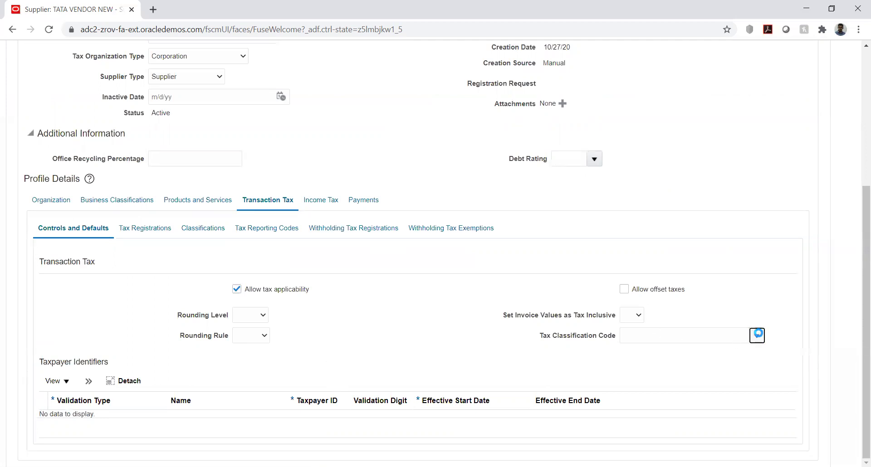
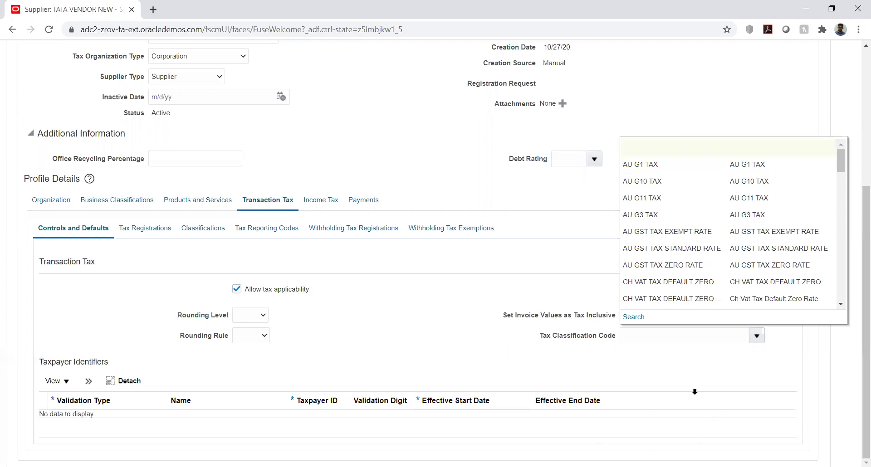
pyautogui.click(494, 352)
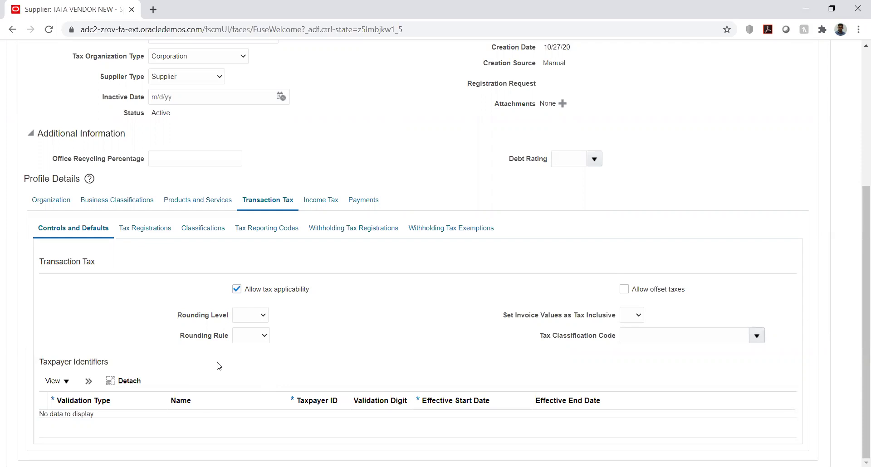
# Step: Review the supplier's tax registrations, fiscal classifications and tax reporting codes
pyautogui.click(144, 228)
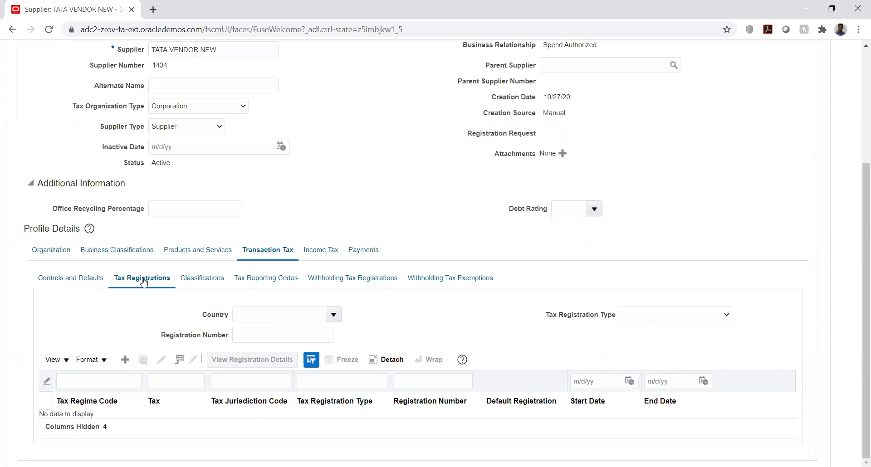
pyautogui.click(205, 282)
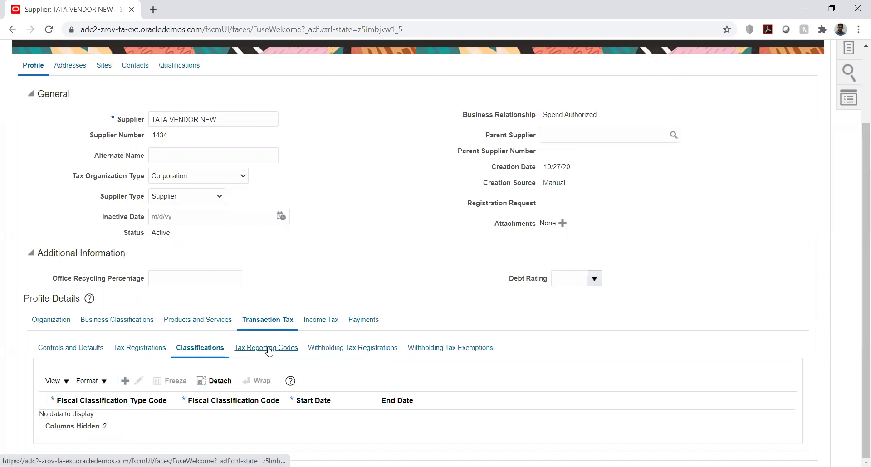
pyautogui.click(297, 349)
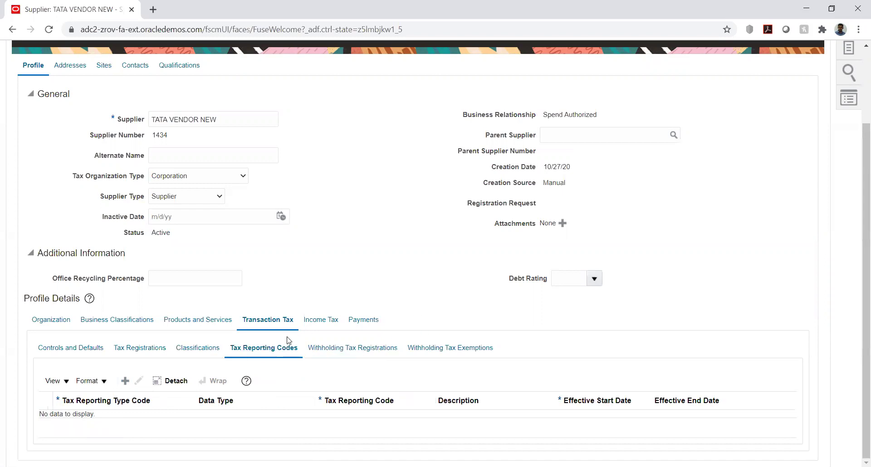
# Step: Review the supplier's income tax details and the available taxpayer countries without selecting one
pyautogui.click(313, 324)
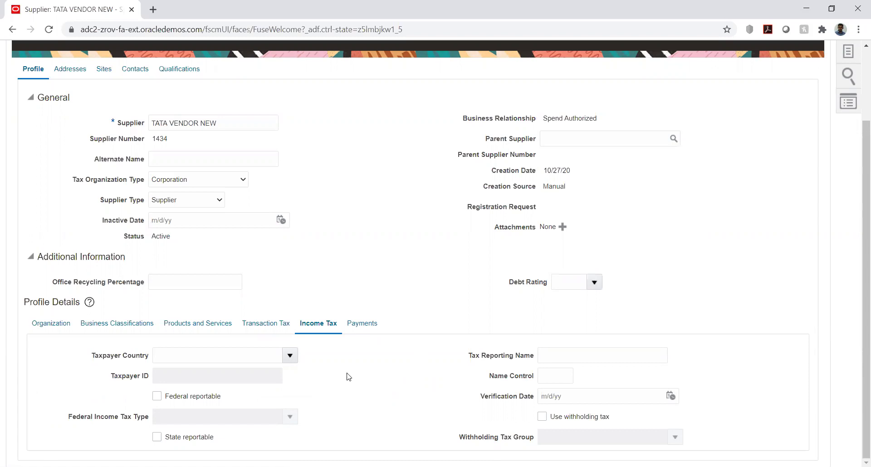
pyautogui.click(288, 358)
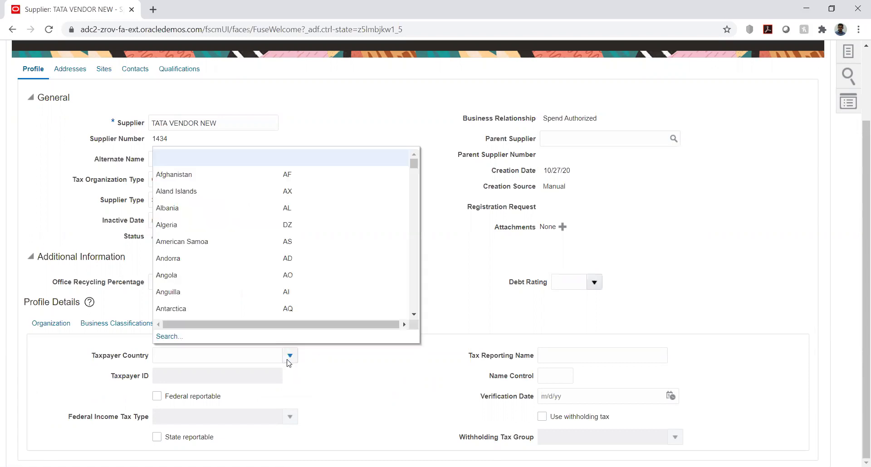
pyautogui.click(315, 367)
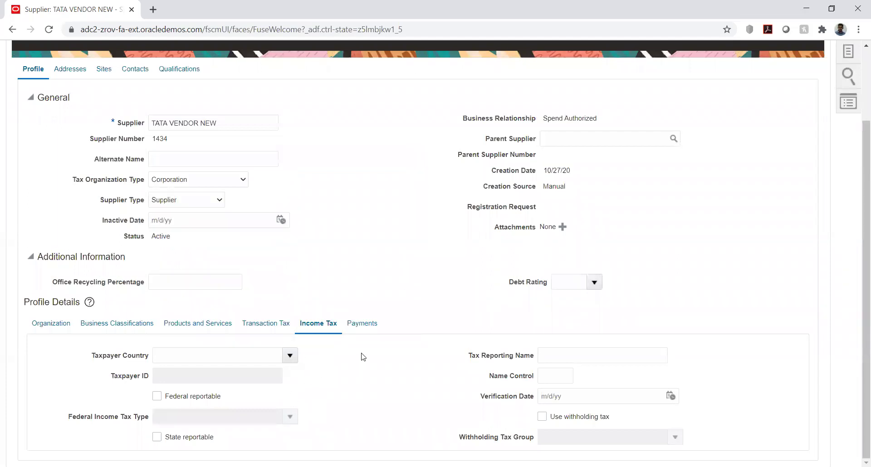
# Step: Set Check as the default payment method for TATA VENDOR NEW
pyautogui.click(358, 328)
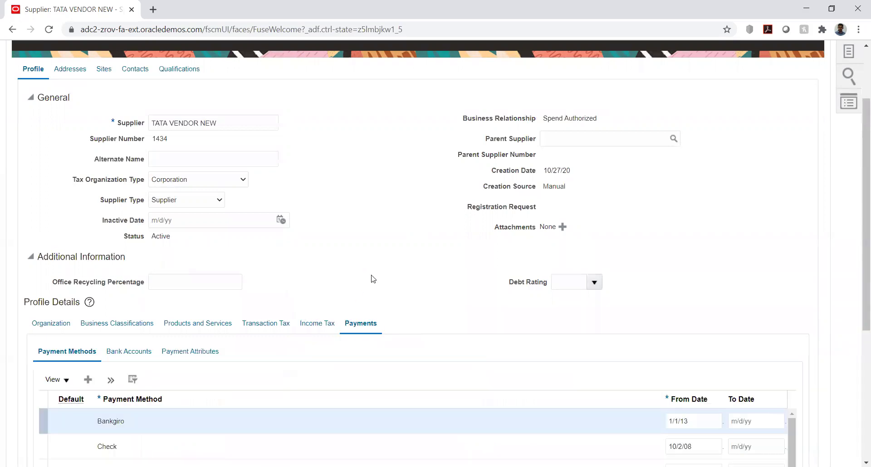
pyautogui.scroll(-5, 843, 278)
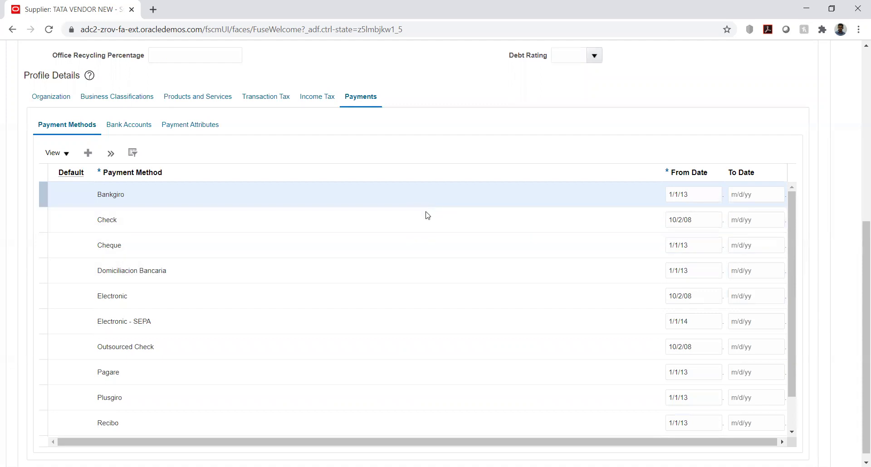
pyautogui.click(414, 222)
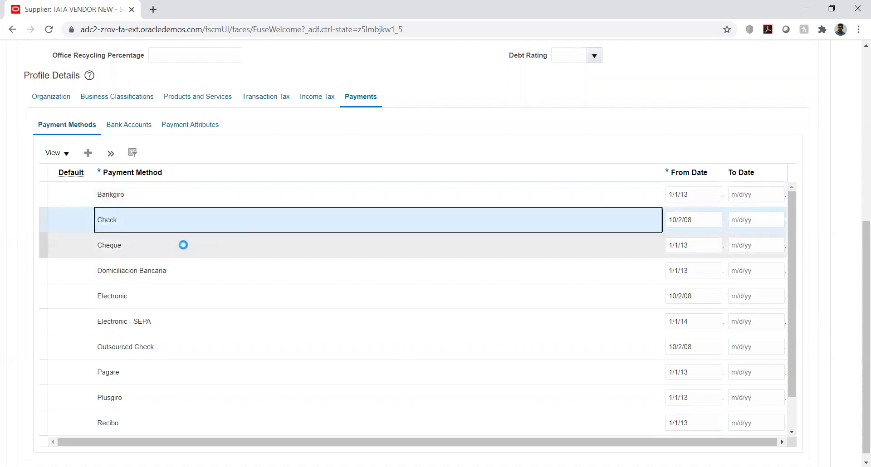
pyautogui.click(119, 152)
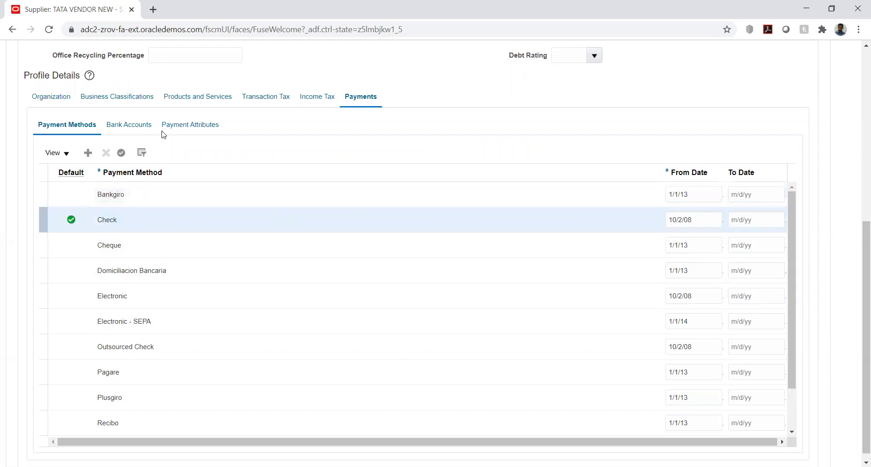
# Step: Examine the supplier's bank accounts section and the payment delivery fields among its payment attributes
pyautogui.click(123, 128)
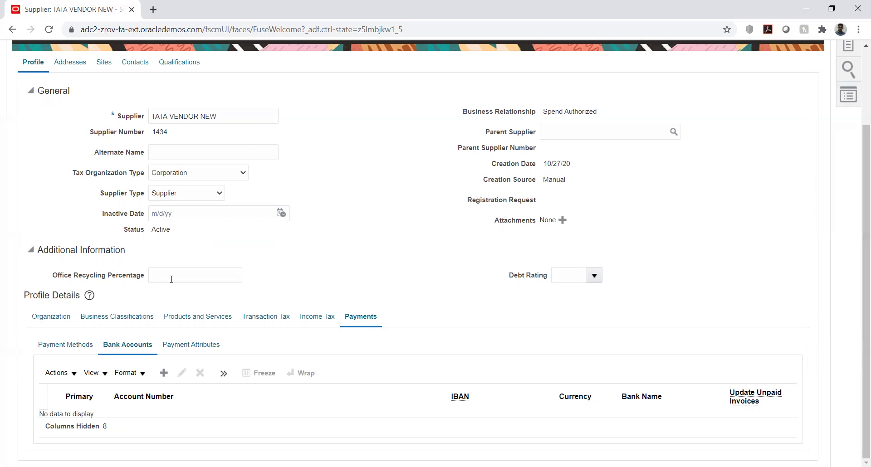
pyautogui.click(163, 373)
pyautogui.click(198, 346)
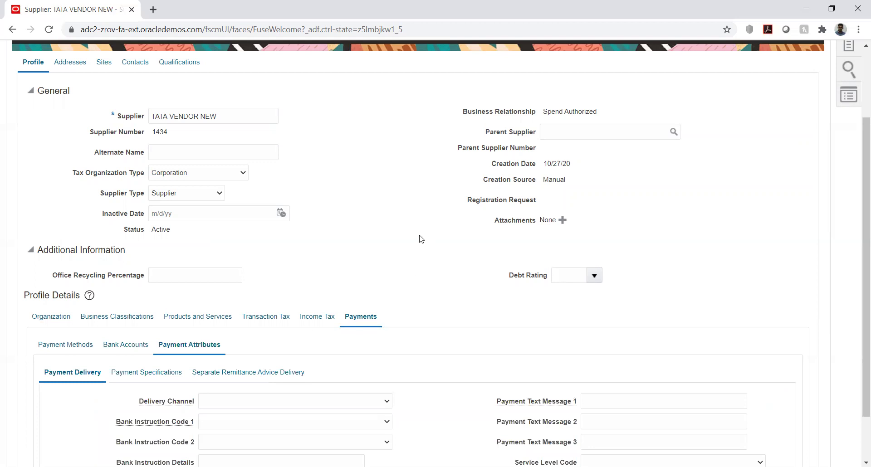
pyautogui.scroll(-1, 418, 238)
pyautogui.scroll(3, 418, 239)
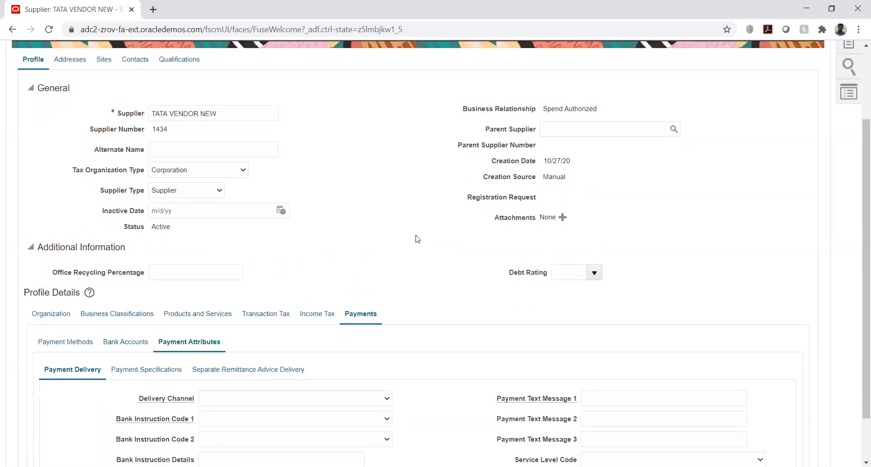
pyautogui.scroll(-3, 418, 239)
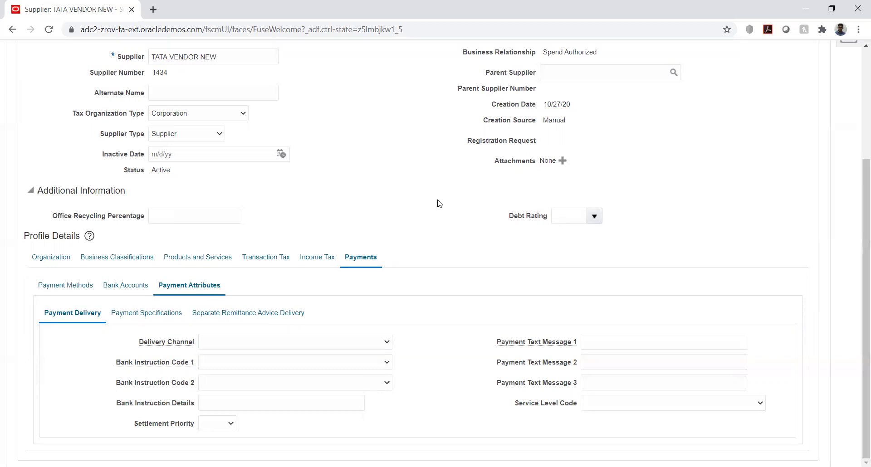
pyautogui.scroll(4, 356, 189)
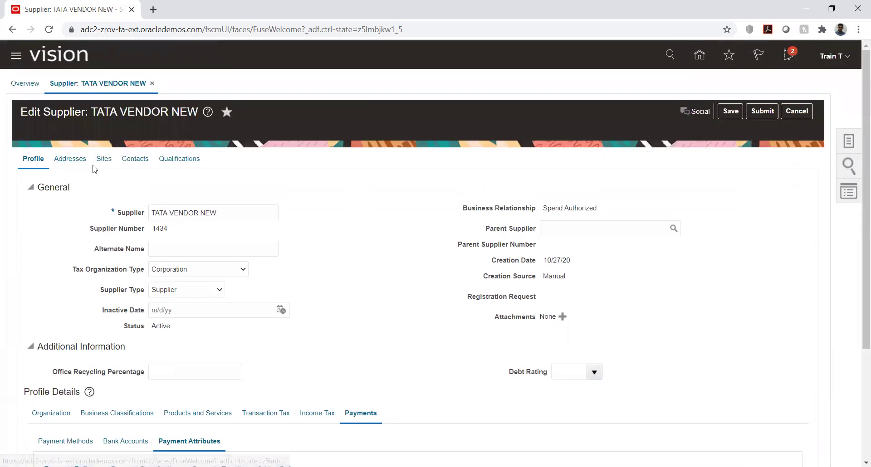
pyautogui.scroll(-1, 402, 262)
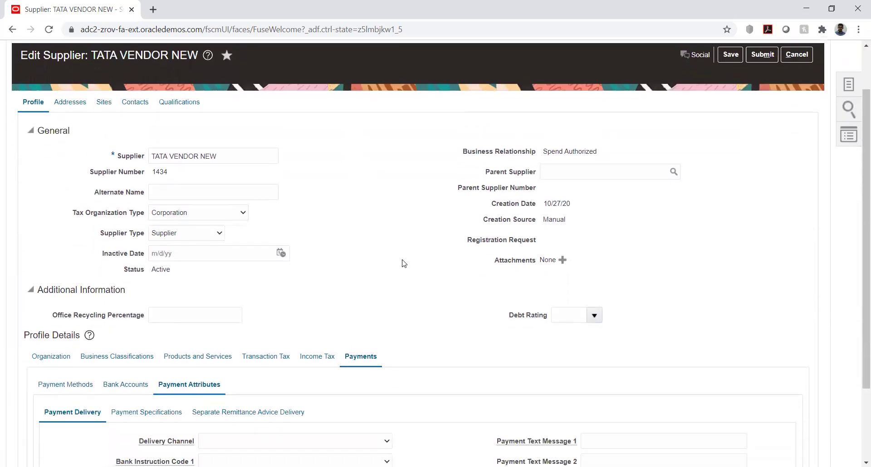
pyautogui.scroll(-1, 403, 263)
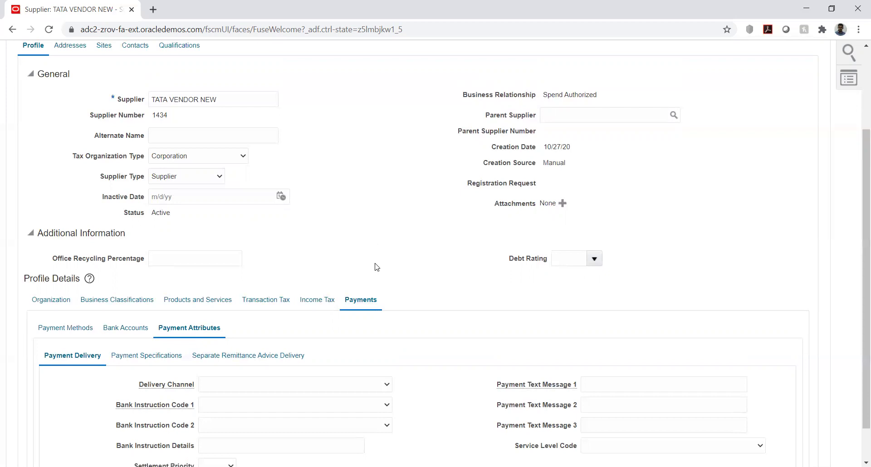
pyautogui.scroll(1, 375, 264)
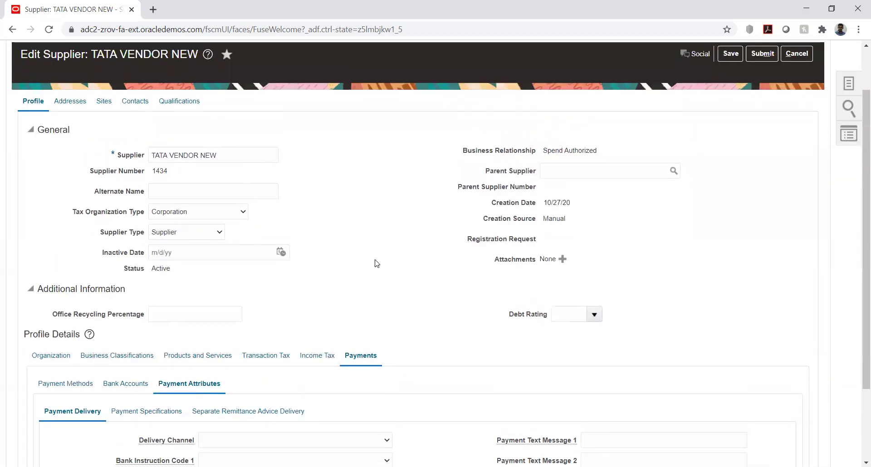
# Step: Go back to the supplier's payment methods and review the list, including the default Check entry
pyautogui.scroll(-1, 374, 263)
pyautogui.click(60, 326)
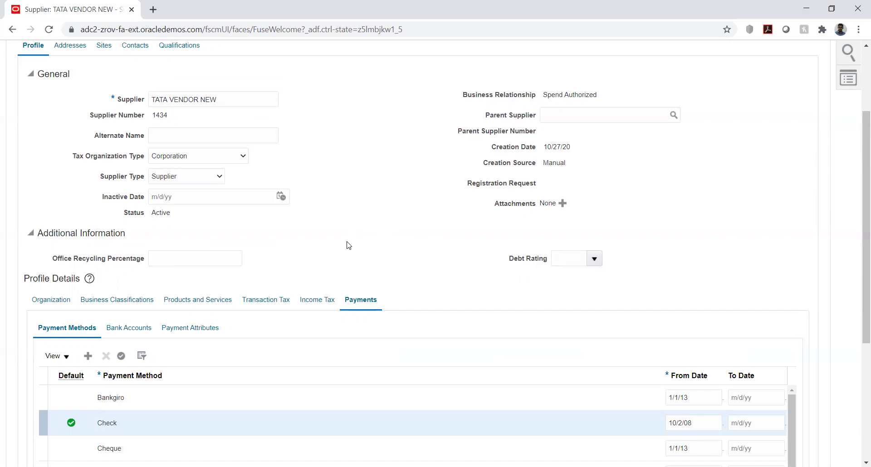
pyautogui.scroll(3, 348, 245)
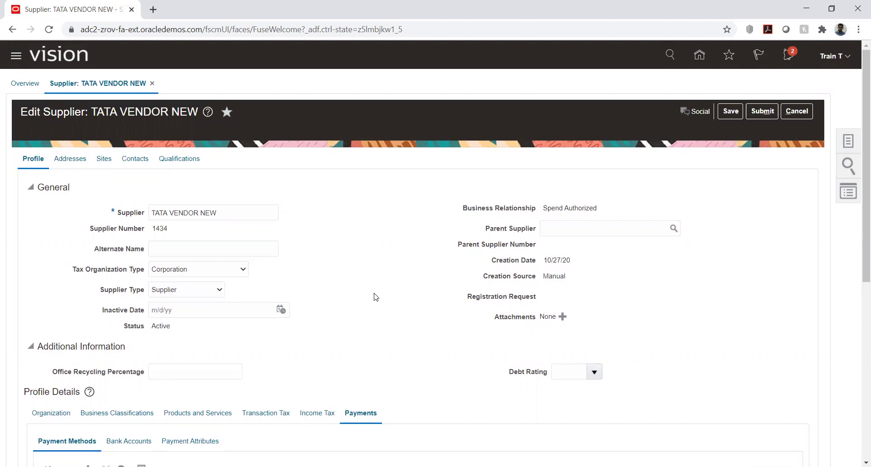
pyautogui.scroll(-4, 407, 306)
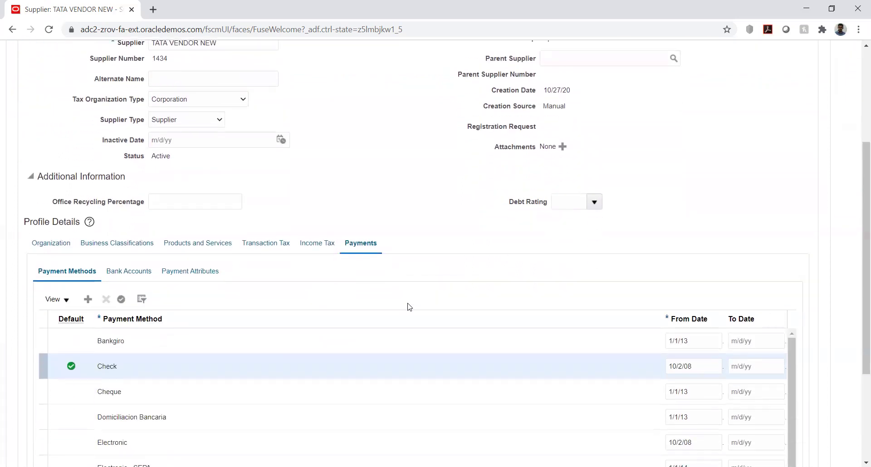
pyautogui.scroll(4, 409, 307)
pyautogui.scroll(-3, 409, 307)
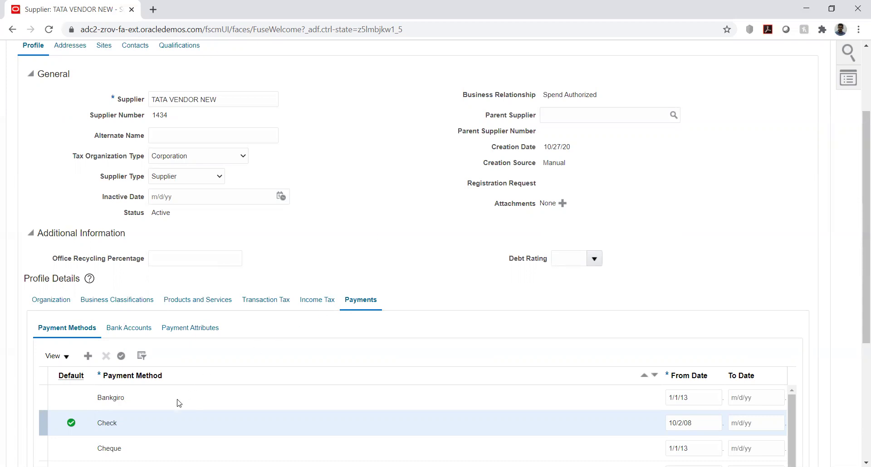
pyautogui.click(134, 432)
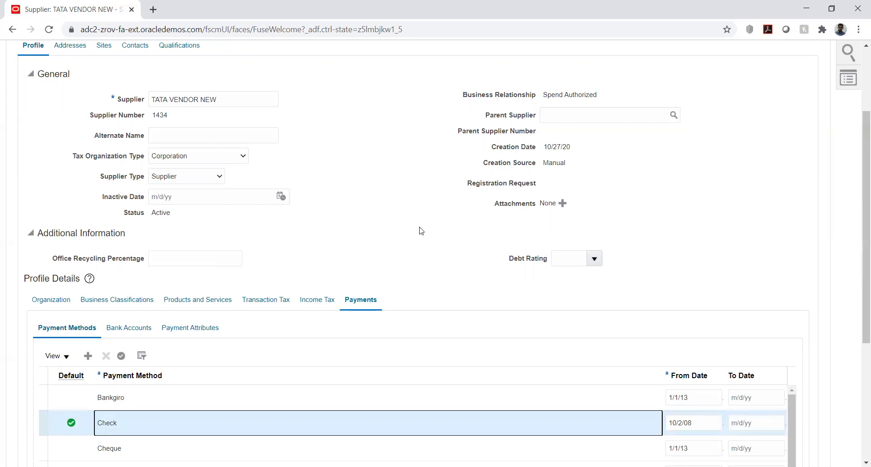
# Step: Create a new address for TATA VENDOR NEW and name it site one
pyautogui.scroll(3, 421, 230)
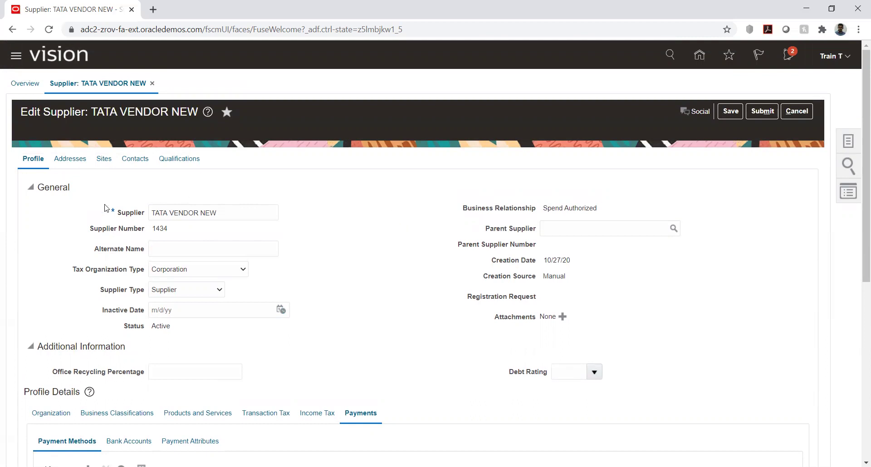
pyautogui.click(69, 159)
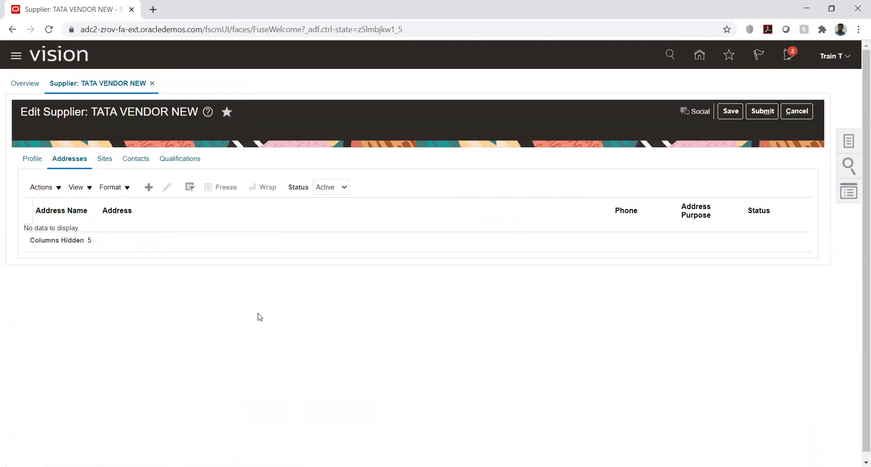
pyautogui.click(149, 188)
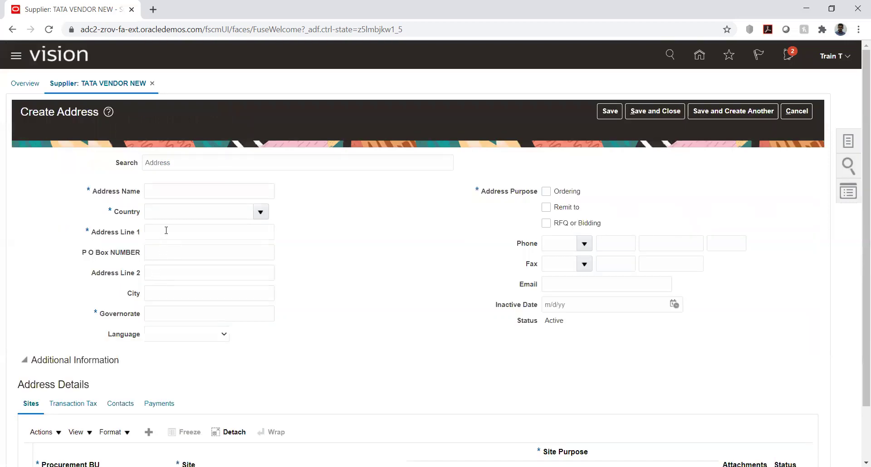
pyautogui.click(174, 191)
pyautogui.write('site')
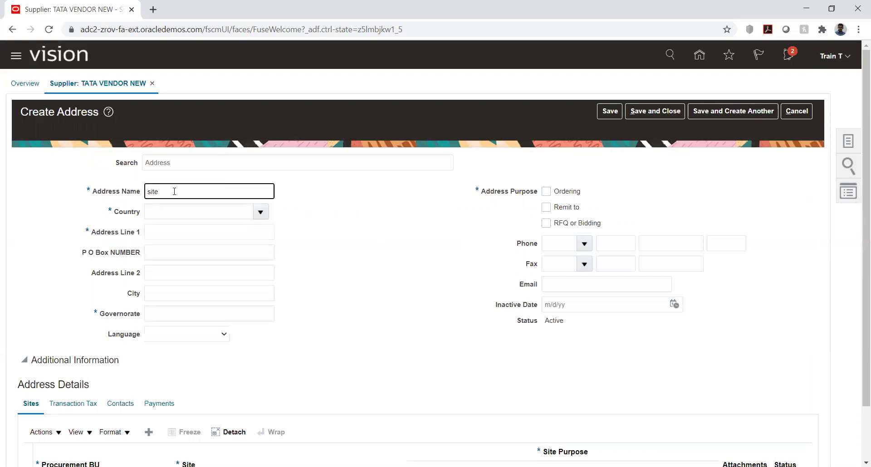
pyautogui.press('BackSpace')
pyautogui.press('BackSpace')
pyautogui.press('BackSpace')
pyautogui.press('BackSpace')
pyautogui.write('site one')
# Step: Search the countries for United and set the address country to United States
pyautogui.click(260, 212)
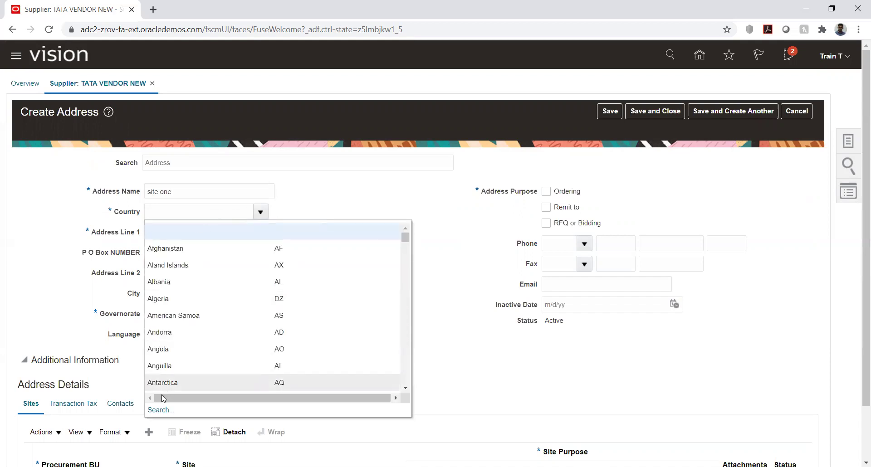
pyautogui.click(160, 410)
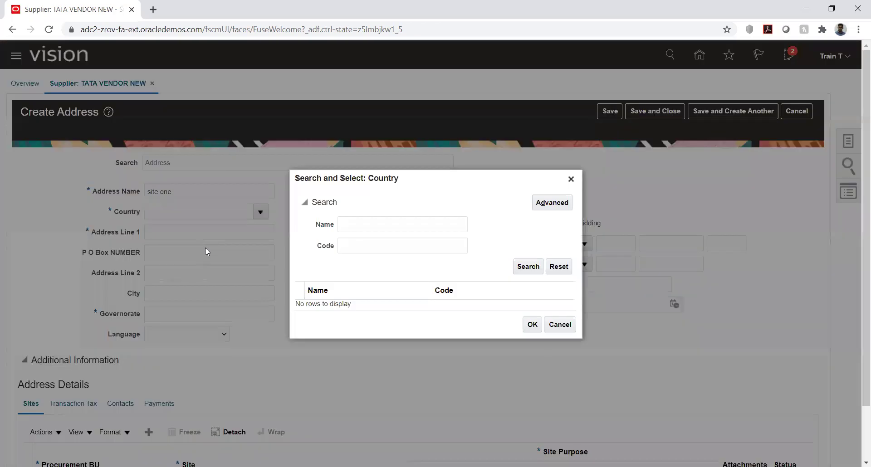
pyautogui.click(360, 224)
pyautogui.write('United')
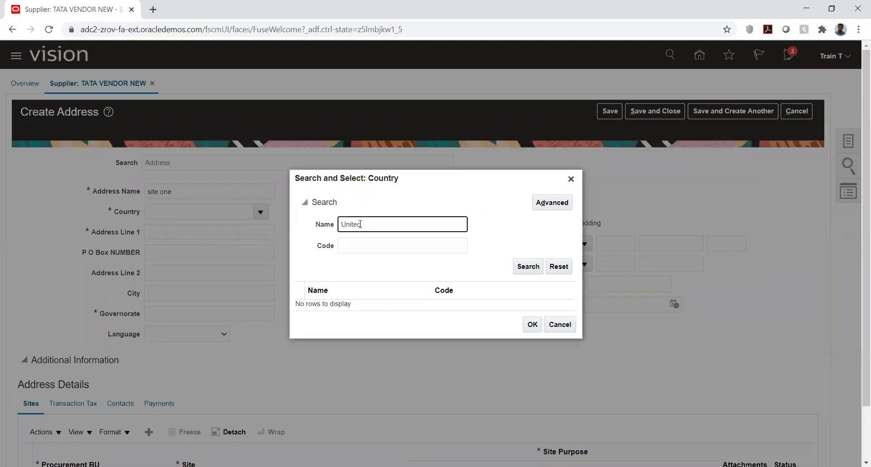
pyautogui.press('Return')
pyautogui.click(367, 311)
pyautogui.click(529, 360)
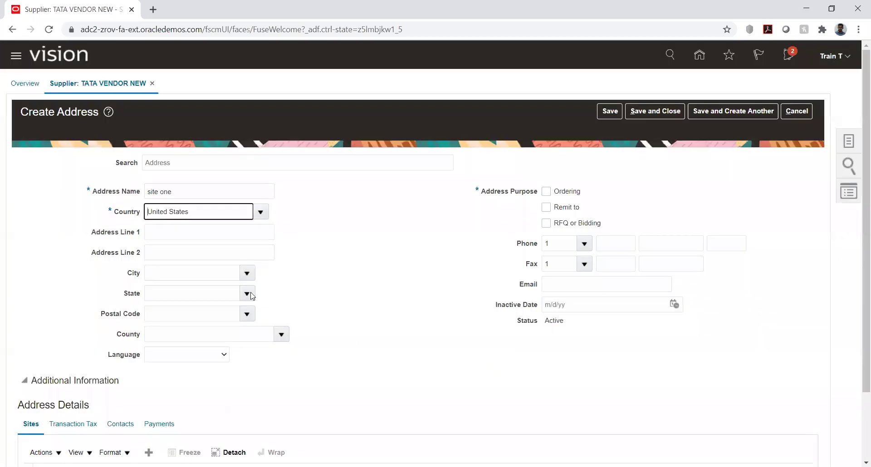
# Step: Pick the postal code entry for Adjuntas, Puerto Rico, and enter Site one as the first address line
pyautogui.click(247, 313)
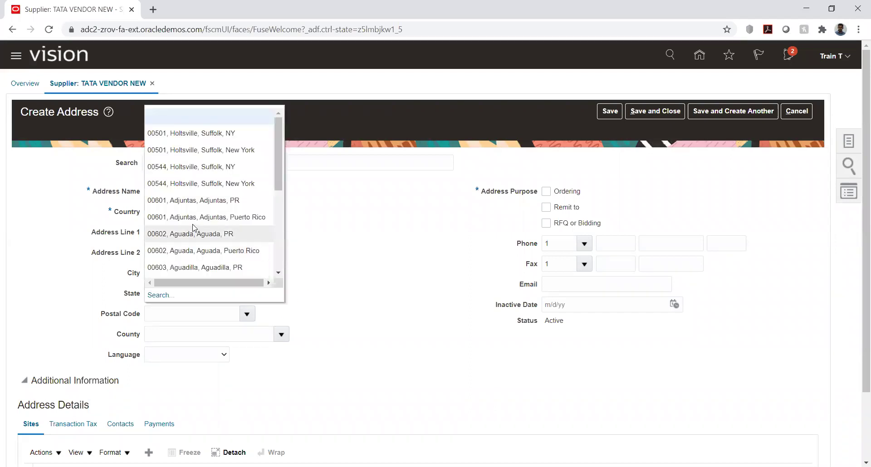
pyautogui.press('Escape')
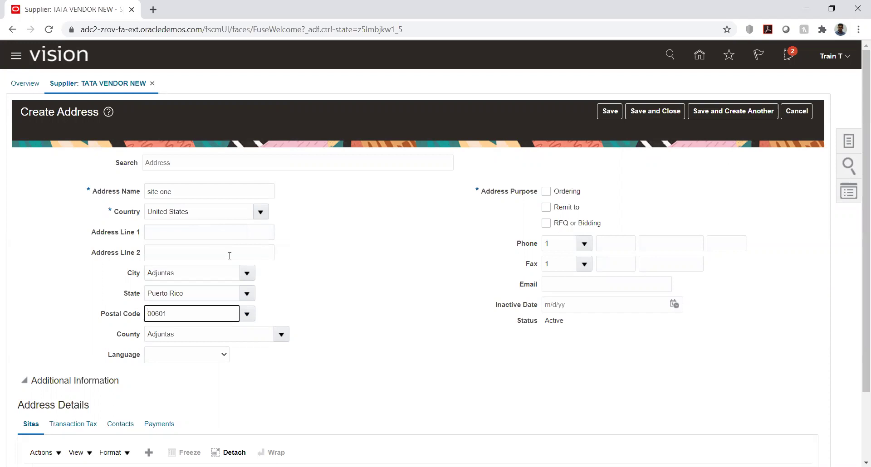
pyautogui.click(165, 233)
pyautogui.write('S')
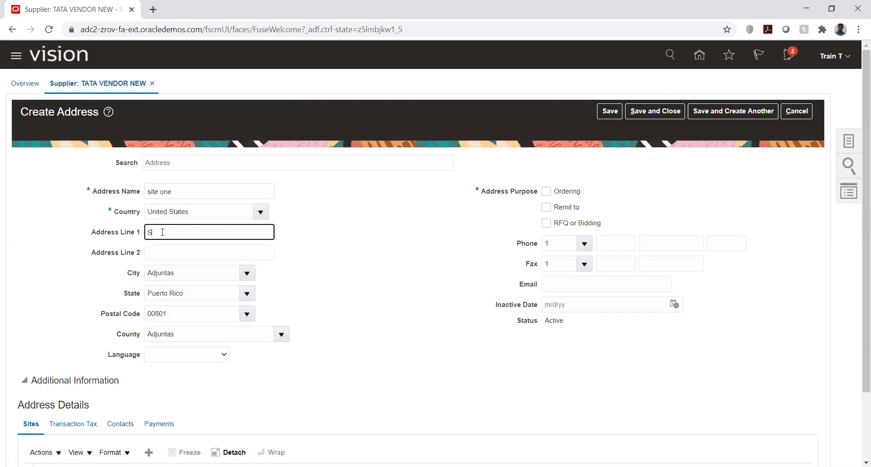
pyautogui.write('ite one')
pyautogui.click(391, 273)
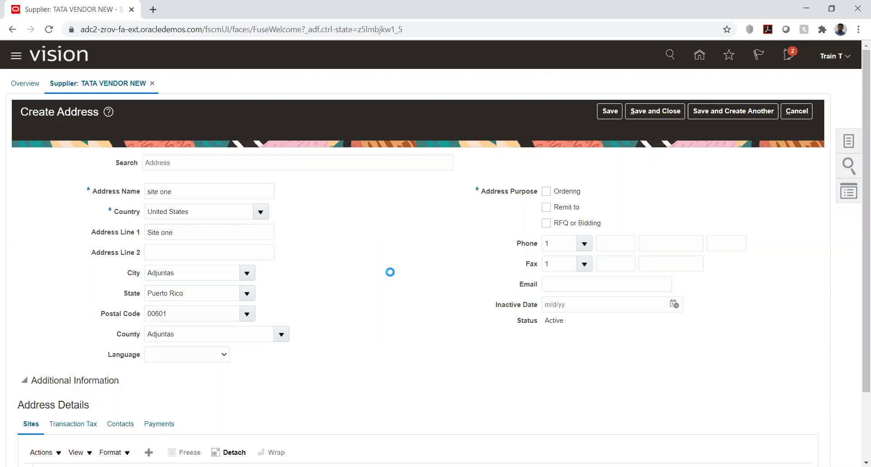
# Step: Set the address language to American English and mark its purposes as Ordering and Remit to
pyautogui.click(176, 354)
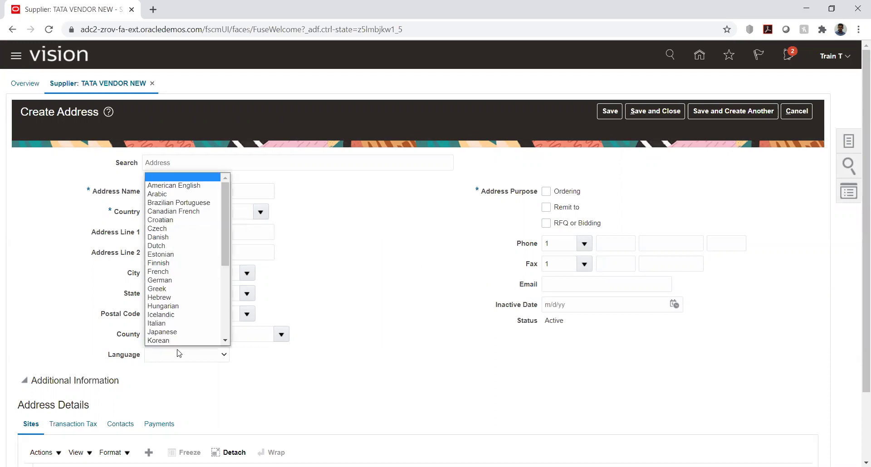
pyautogui.click(164, 185)
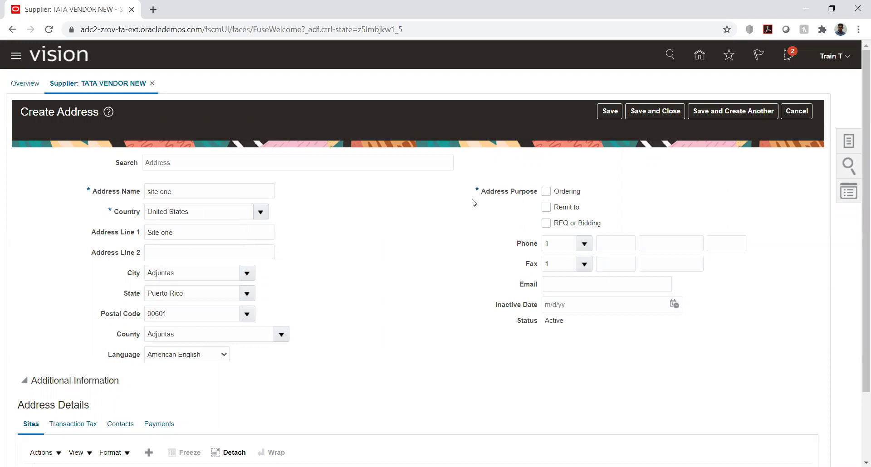
pyautogui.click(546, 192)
pyautogui.click(547, 209)
# Step: Add a new site row to the details of the site one address
pyautogui.scroll(-2, 319, 275)
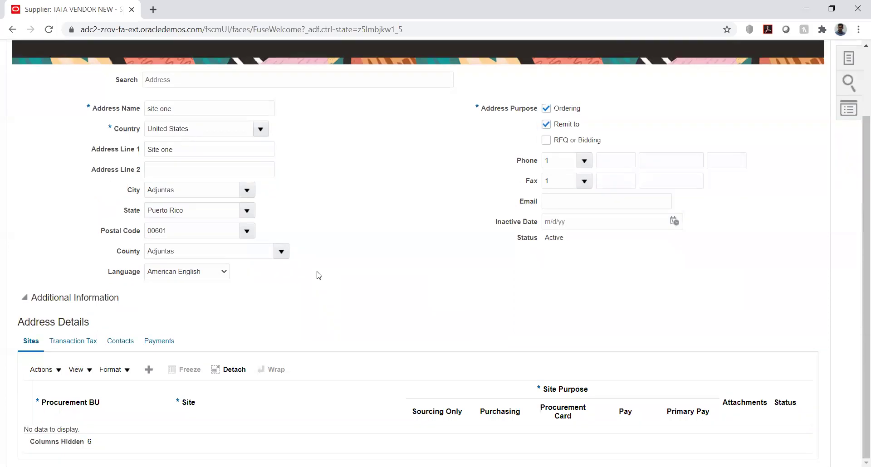
pyautogui.scroll(2, 319, 276)
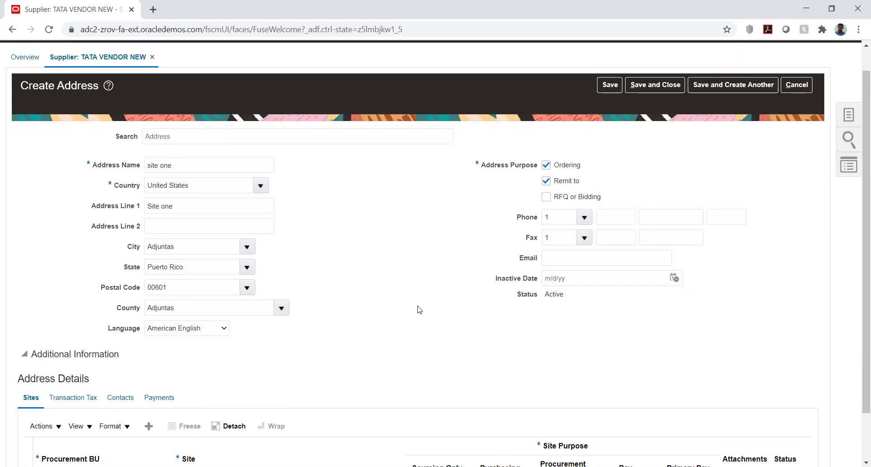
pyautogui.scroll(-1, 415, 311)
pyautogui.scroll(2, 388, 267)
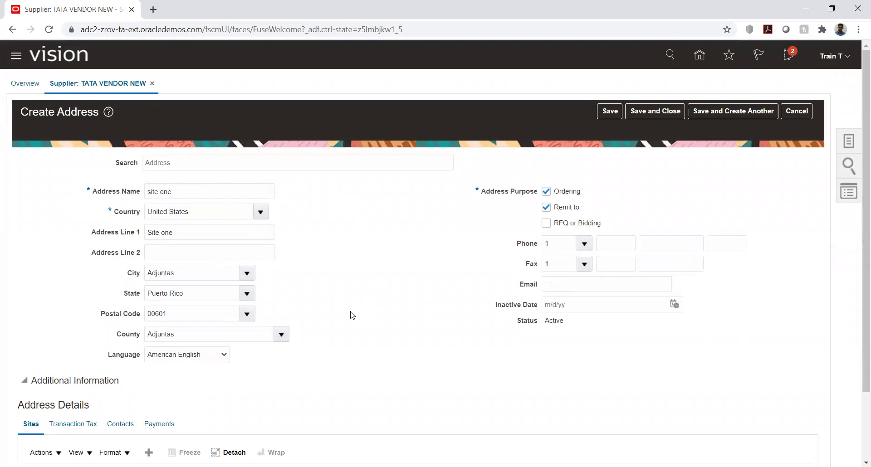
pyautogui.scroll(-1, 351, 314)
pyautogui.scroll(-1, 352, 315)
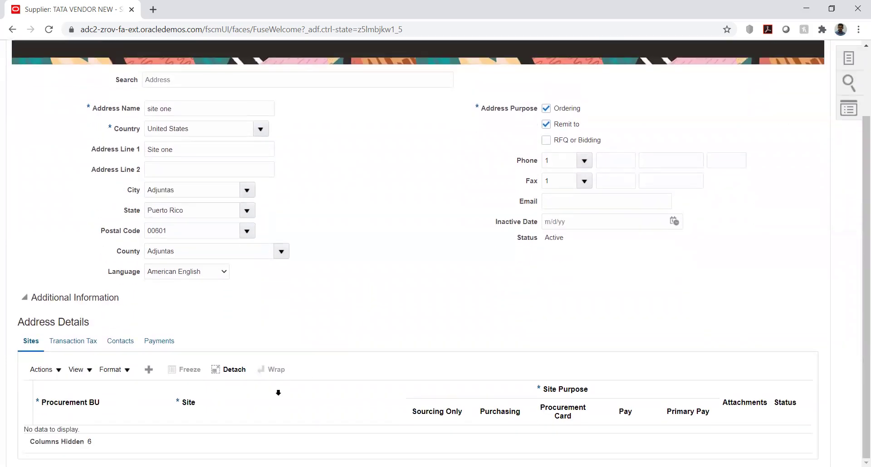
pyautogui.click(144, 374)
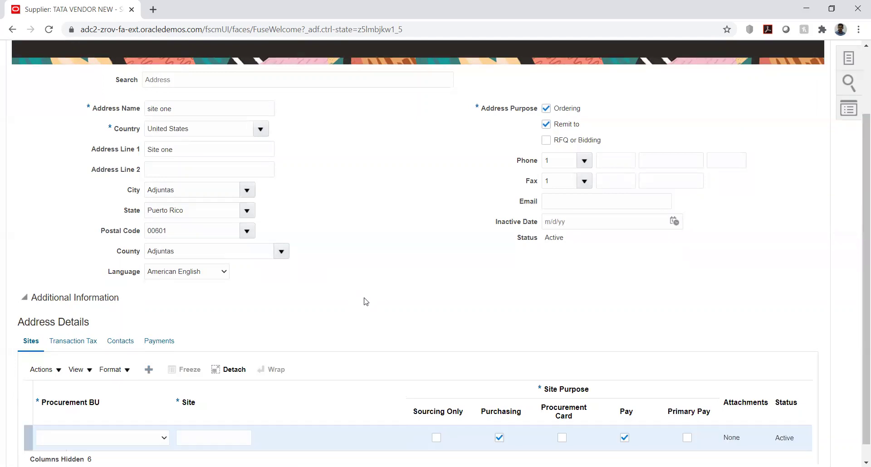
# Step: Review the procurement business units available for the new site row without selecting one
pyautogui.click(141, 443)
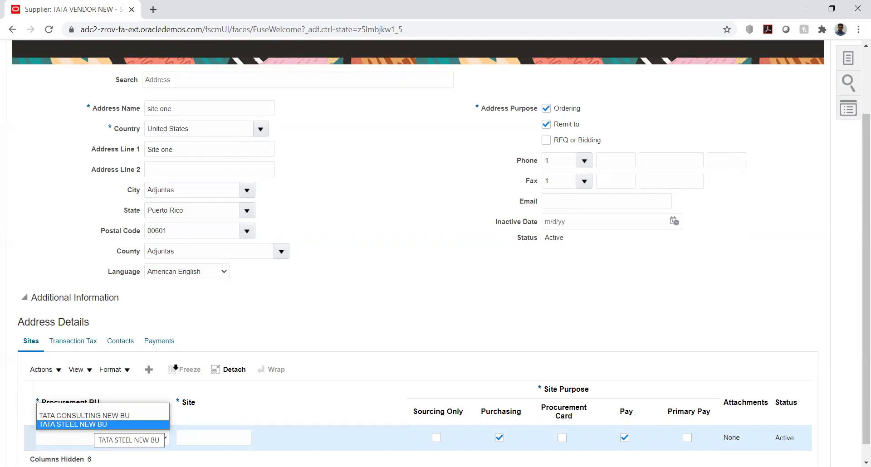
pyautogui.click(325, 250)
pyautogui.scroll(2, 281, 246)
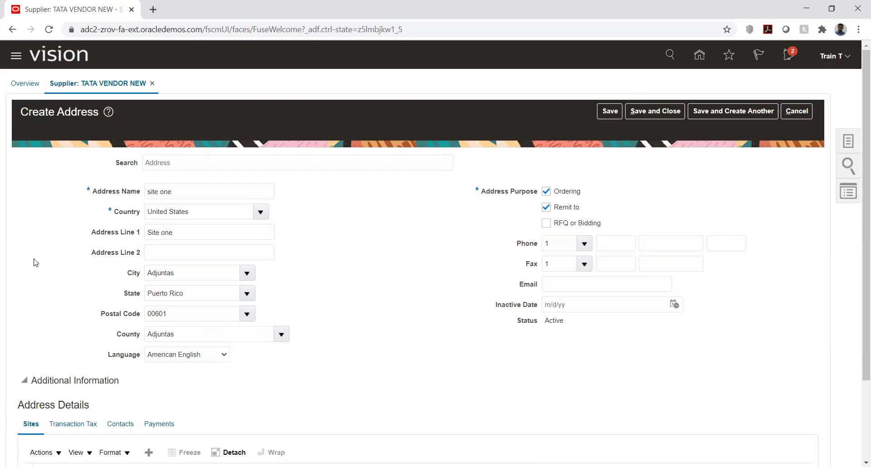
pyautogui.scroll(-3, 33, 262)
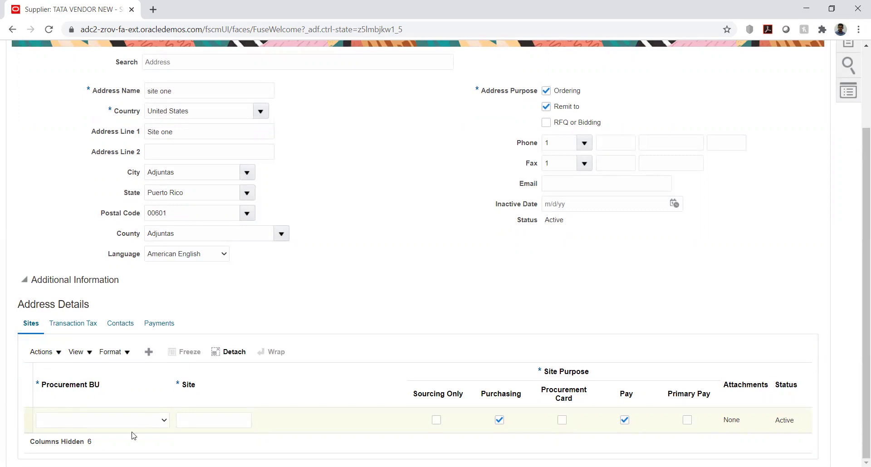
# Step: Assign the new site row to TATA STEEL NEW BU, name it Site one, and mark it as Primary Pay
pyautogui.click(95, 419)
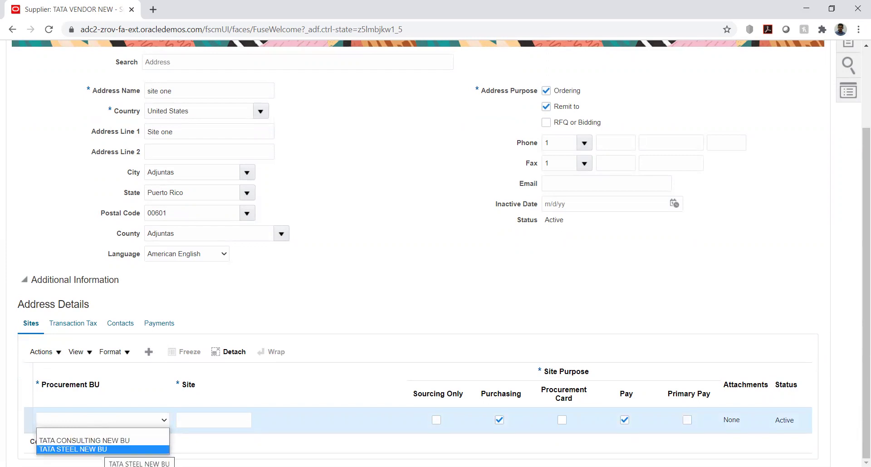
pyautogui.click(101, 450)
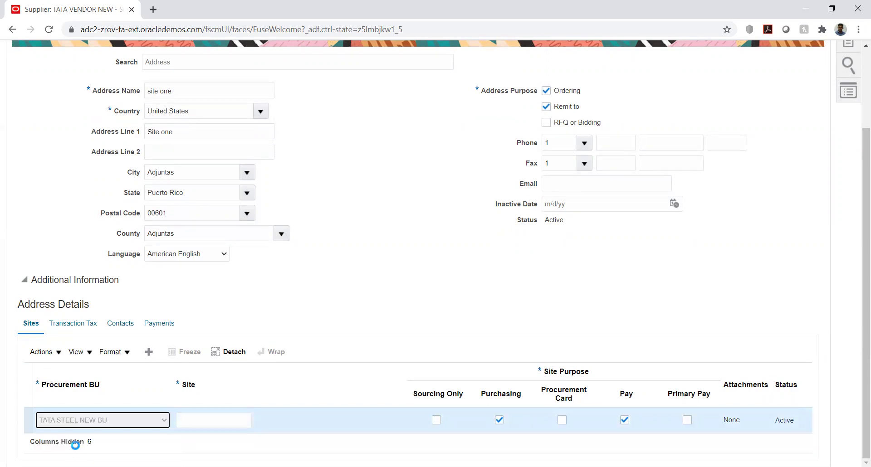
pyautogui.click(203, 419)
pyautogui.write('Site one')
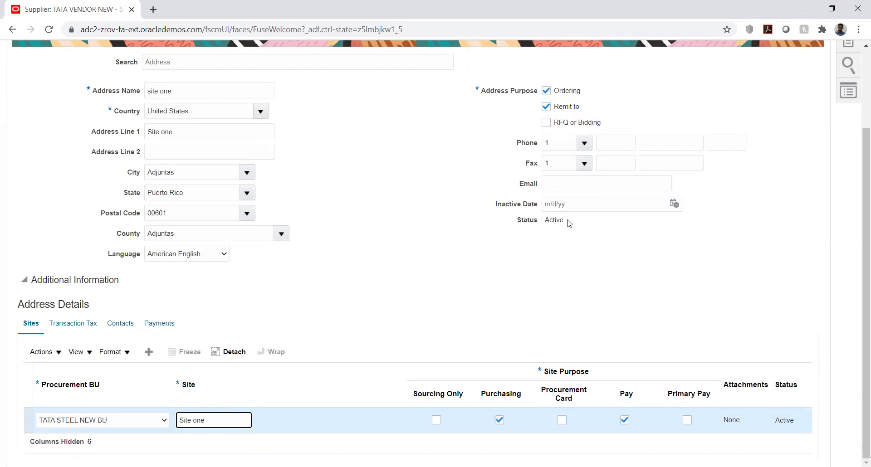
pyautogui.click(625, 316)
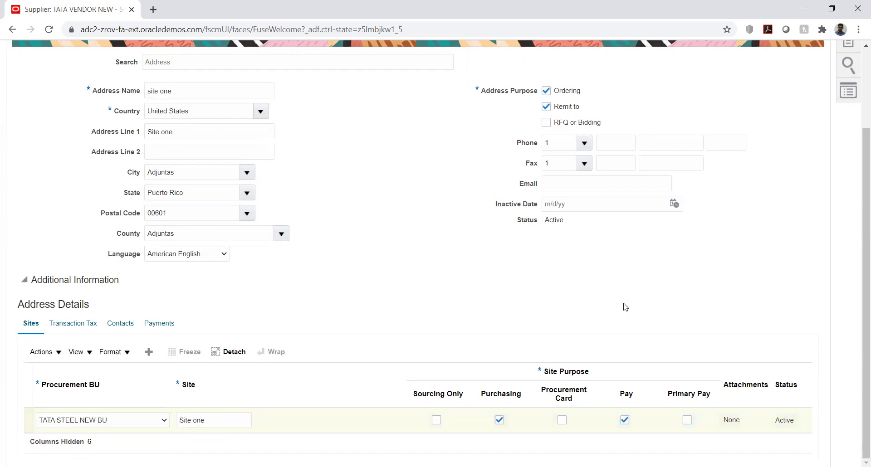
pyautogui.click(687, 421)
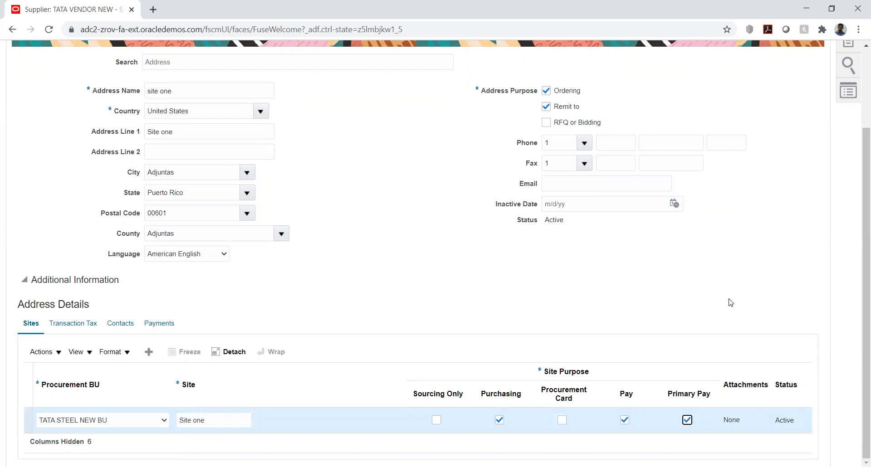
pyautogui.click(675, 300)
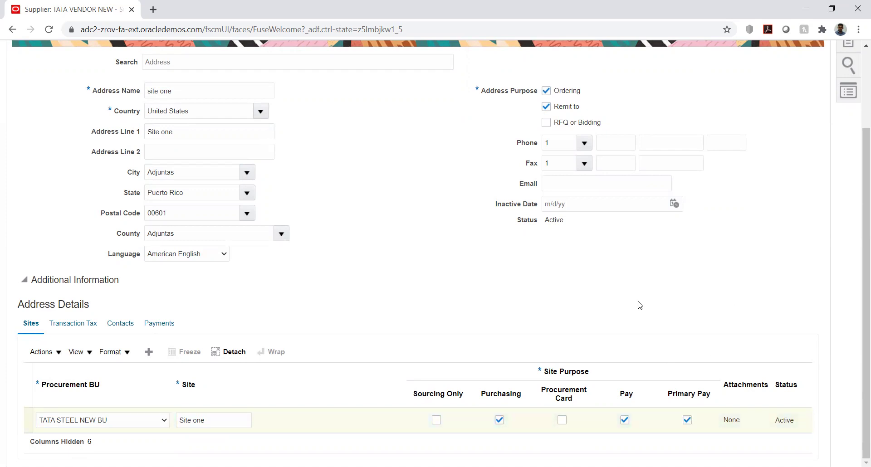
# Step: Review the address's transaction tax controls and defaults, then return to its site details
pyautogui.click(62, 325)
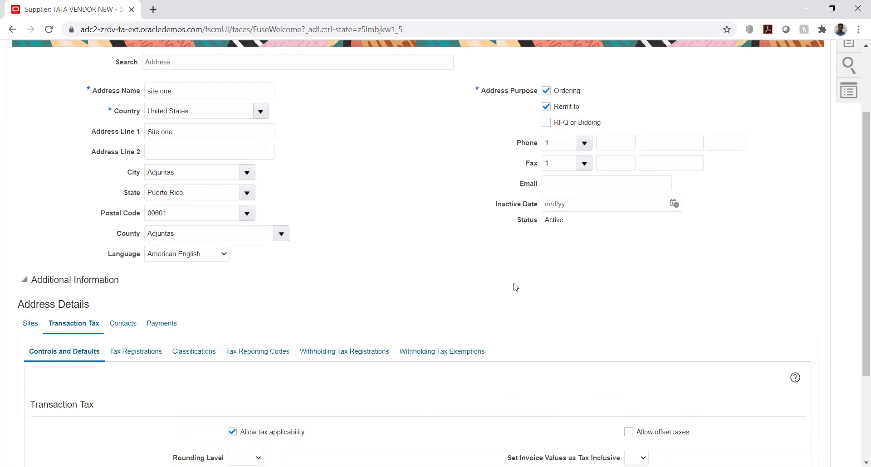
pyautogui.scroll(-3, 472, 322)
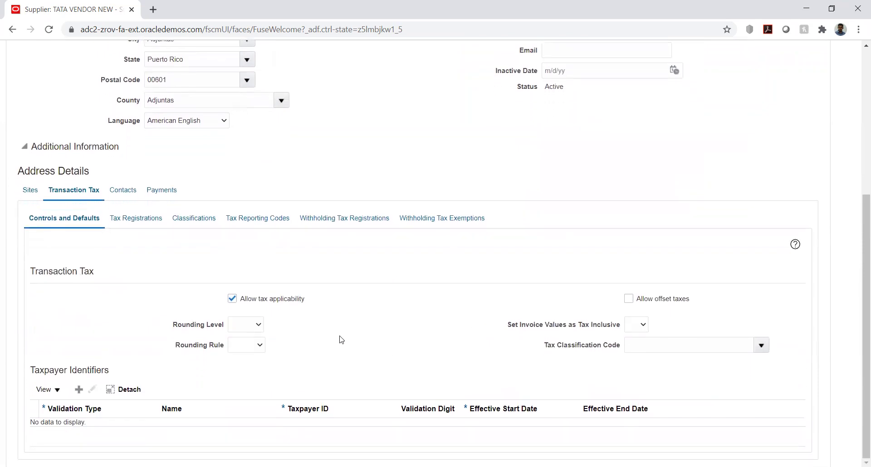
pyautogui.scroll(5, 341, 339)
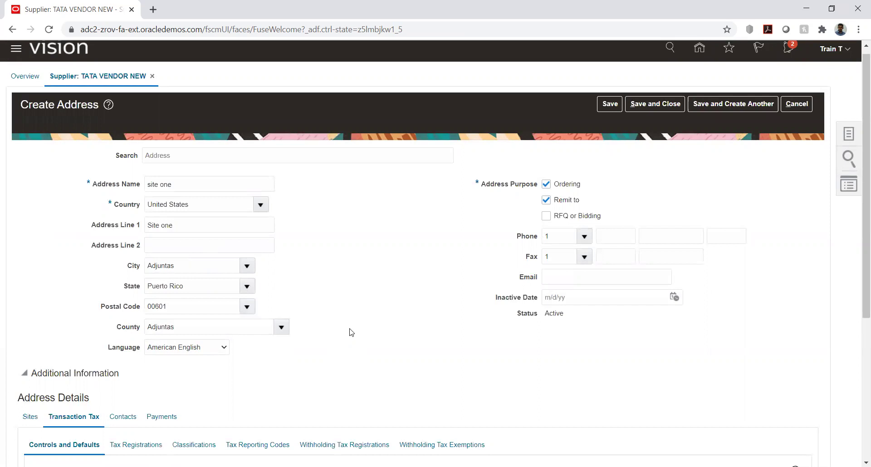
pyautogui.scroll(-5, 353, 328)
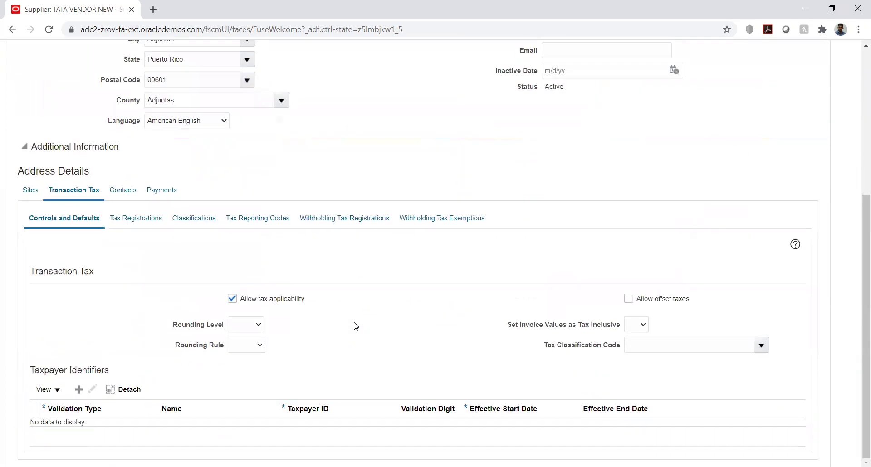
pyautogui.click(29, 191)
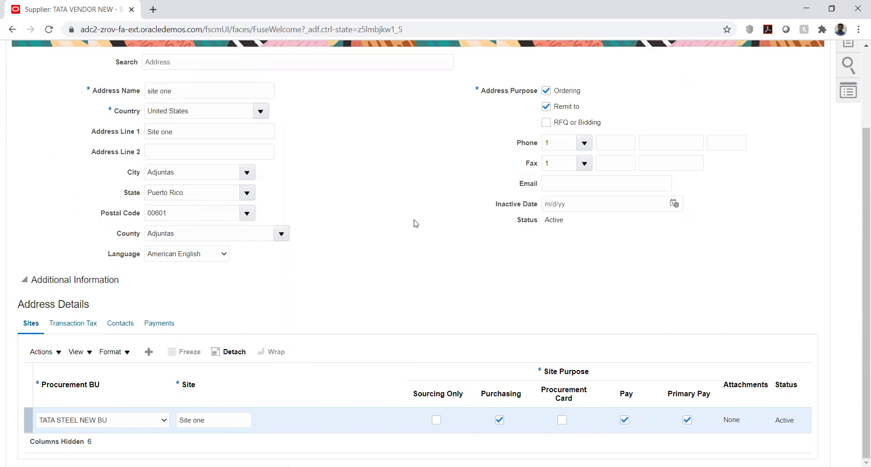
# Step: Save and close the site one address and acknowledge the confirmation
pyautogui.scroll(3, 414, 223)
pyautogui.click(606, 113)
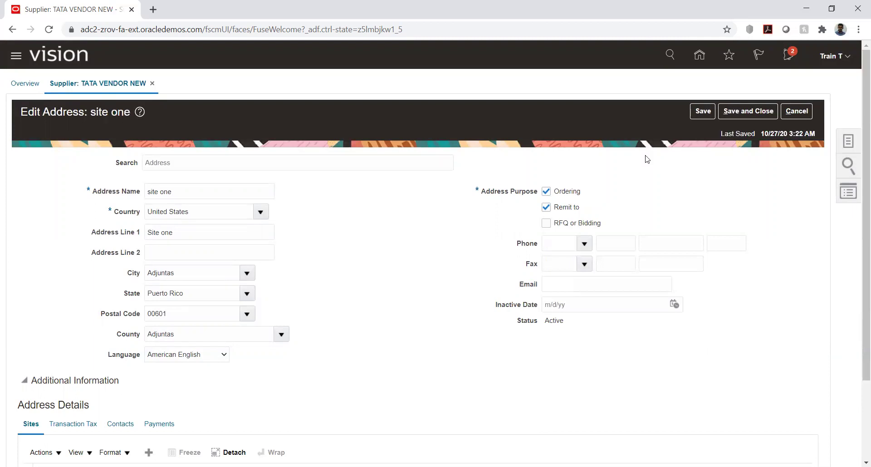
pyautogui.click(740, 112)
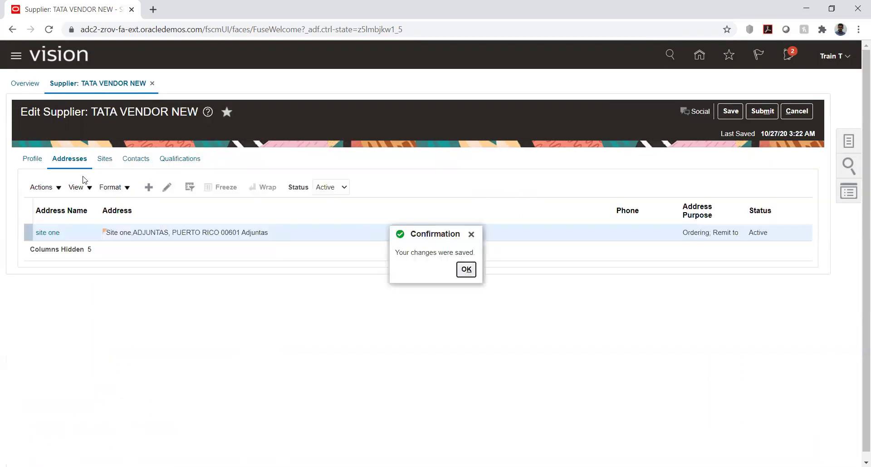
pyautogui.click(472, 270)
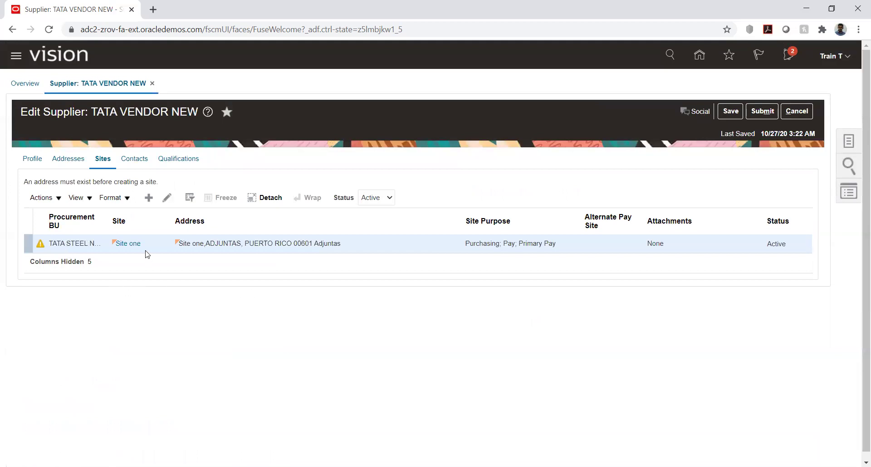
# Step: Open Site one from the supplier's sites and examine its general and purchasing settings
pyautogui.click(131, 245)
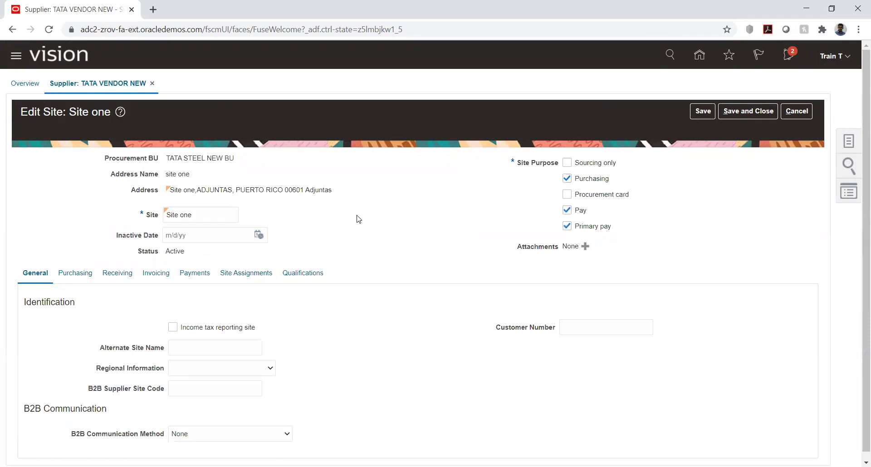
pyautogui.scroll(-1, 474, 229)
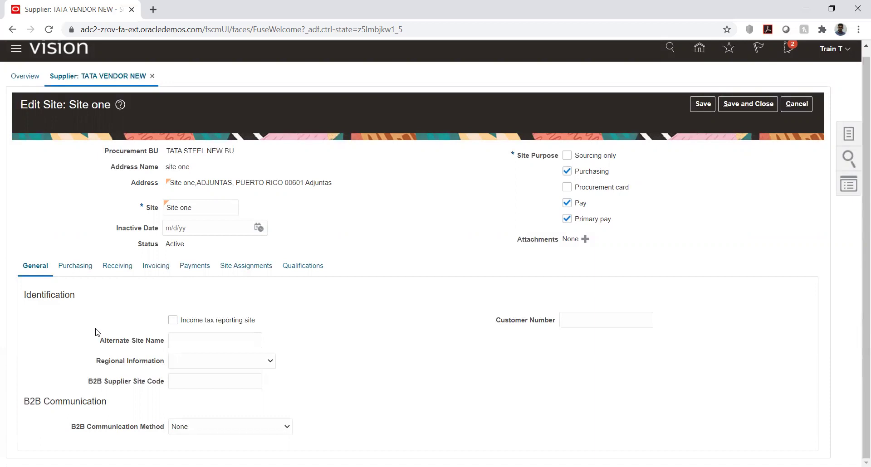
pyautogui.click(75, 270)
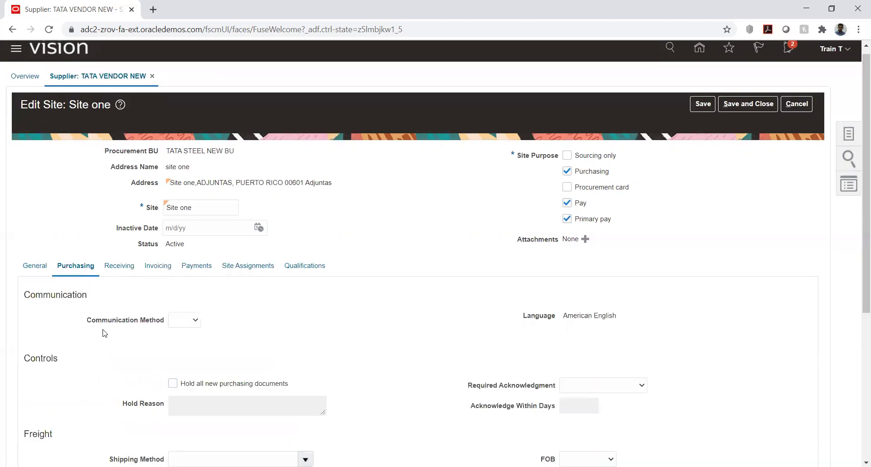
pyautogui.scroll(-2, 115, 320)
pyautogui.scroll(-1, 115, 319)
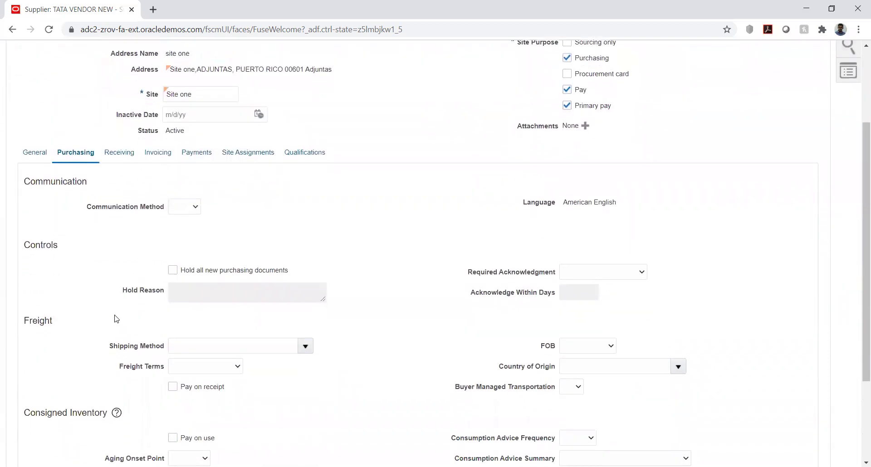
pyautogui.scroll(3, 115, 319)
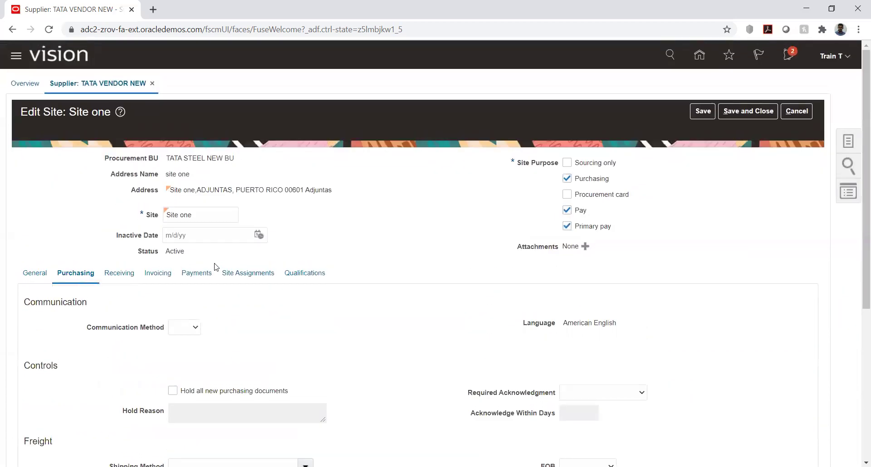
# Step: Autocreate the client and bill-to business unit assignments for Site one
pyautogui.click(239, 272)
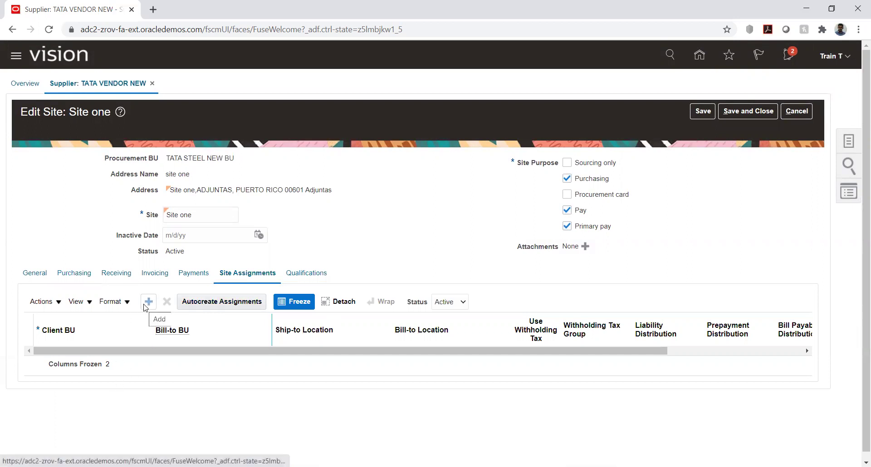
pyautogui.click(211, 303)
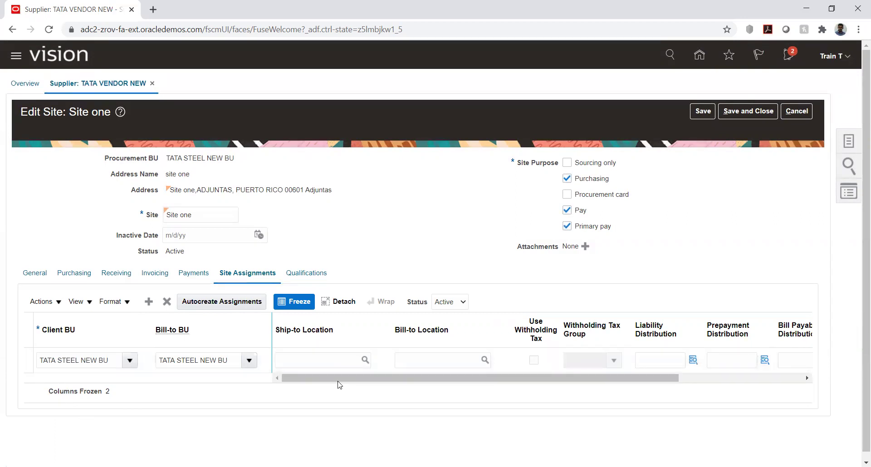
# Step: Examine the location, withholding tax and distribution columns of the site assignment, including the liability distribution
pyautogui.moveTo(340, 383); pyautogui.dragTo(463, 381)
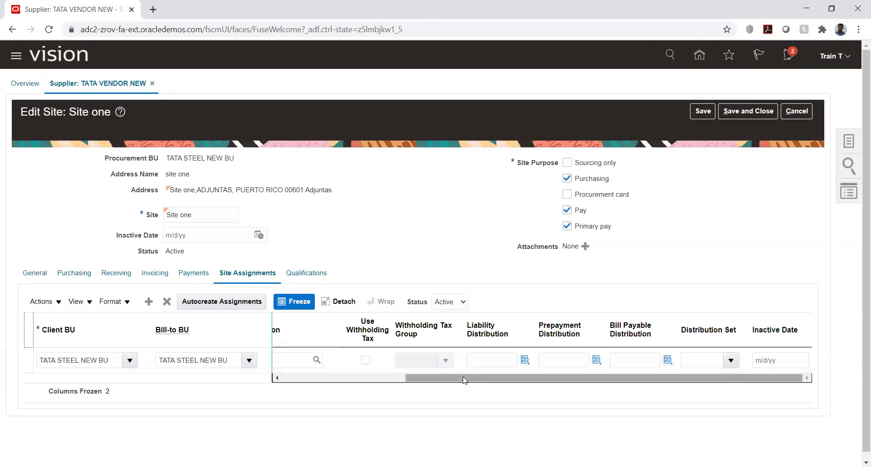
pyautogui.moveTo(467, 380); pyautogui.dragTo(468, 380)
pyautogui.moveTo(474, 380); pyautogui.dragTo(445, 383)
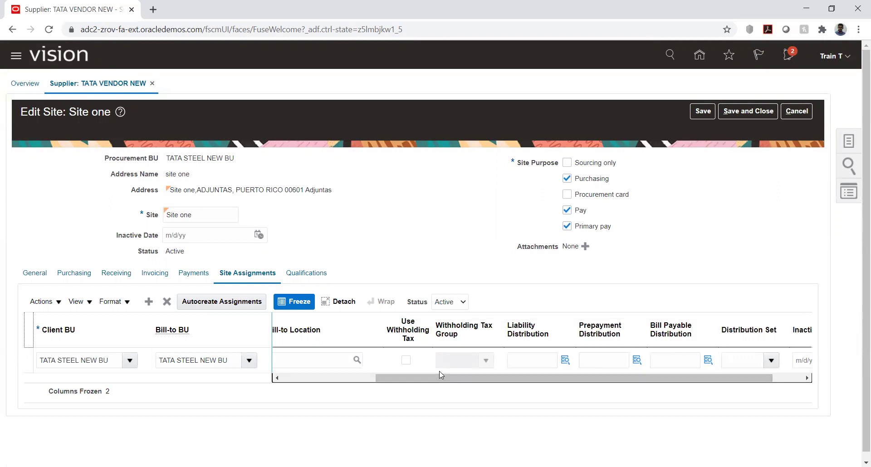
pyautogui.click(563, 361)
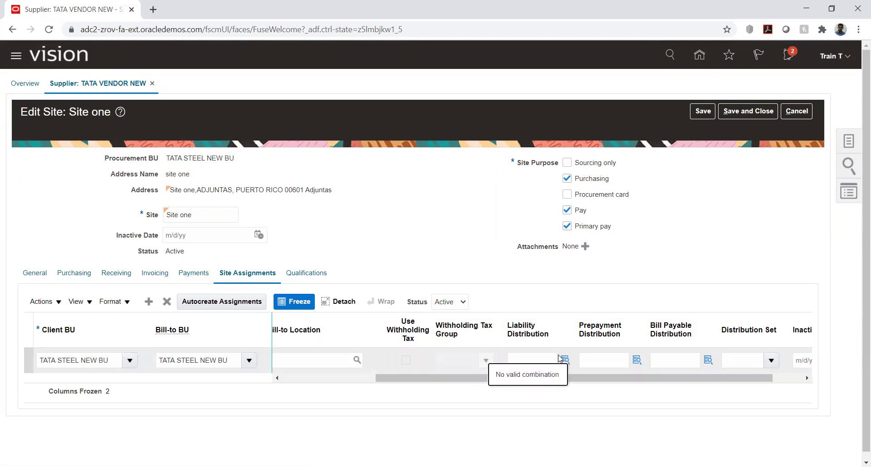
pyautogui.click(567, 268)
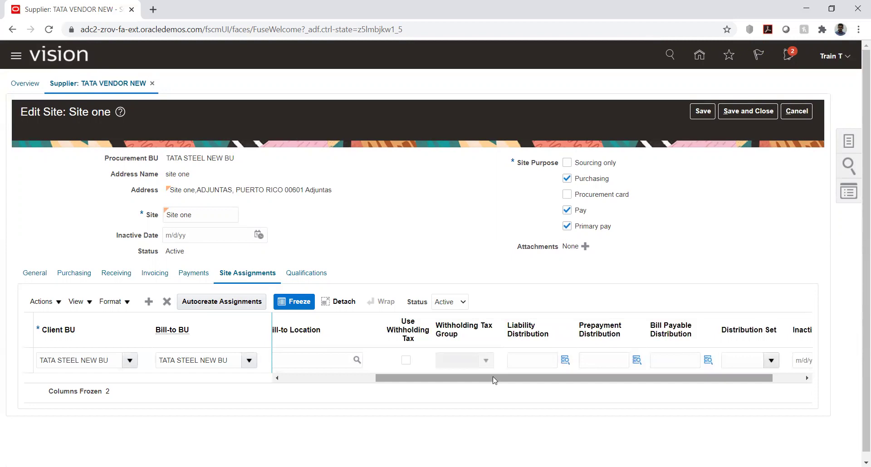
pyautogui.moveTo(494, 380); pyautogui.dragTo(365, 372)
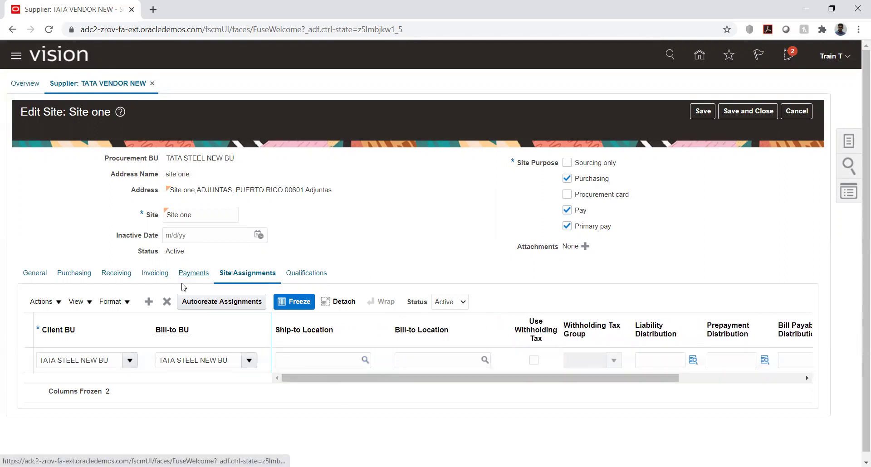
# Step: Review Site one's purchasing settings, including the available freight terms and shipping methods, without selecting any
pyautogui.click(70, 275)
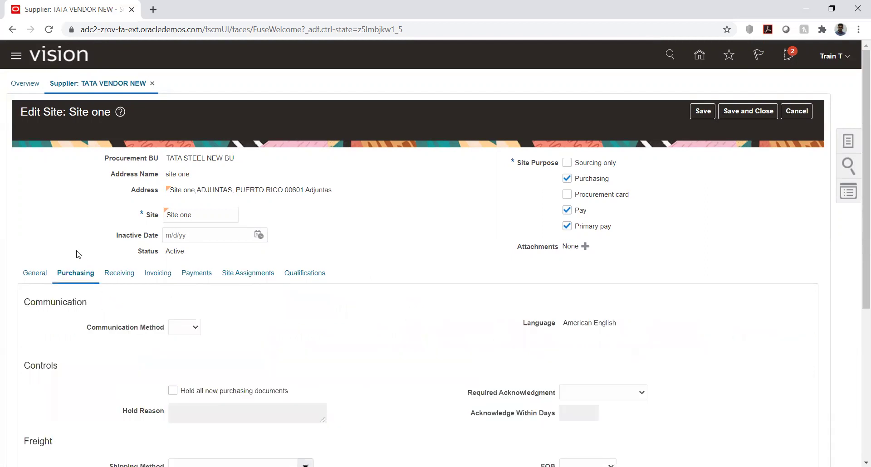
pyautogui.scroll(-4, 403, 305)
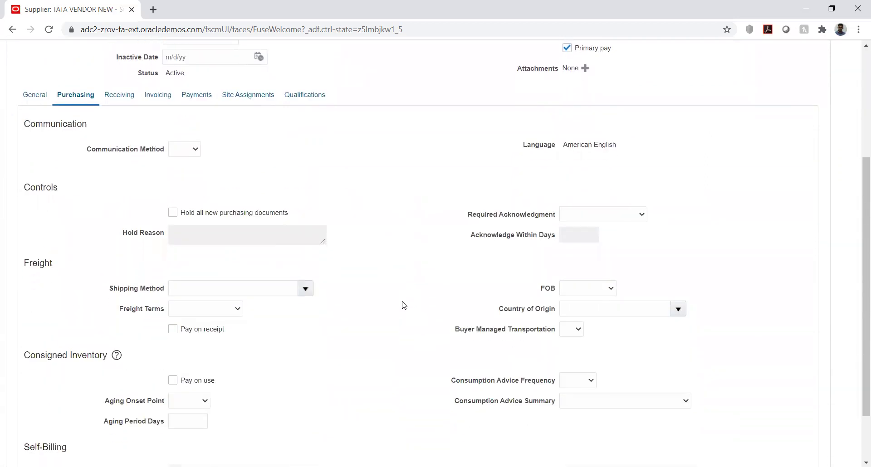
pyautogui.scroll(-1, 403, 305)
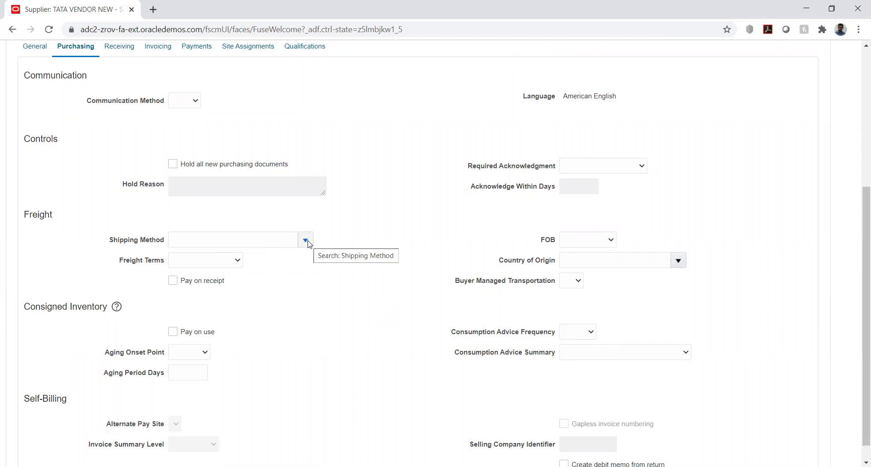
pyautogui.click(227, 262)
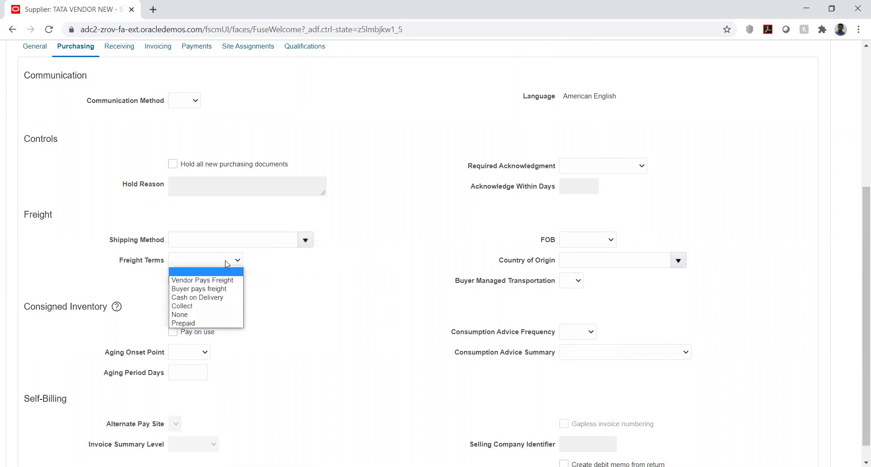
pyautogui.click(289, 271)
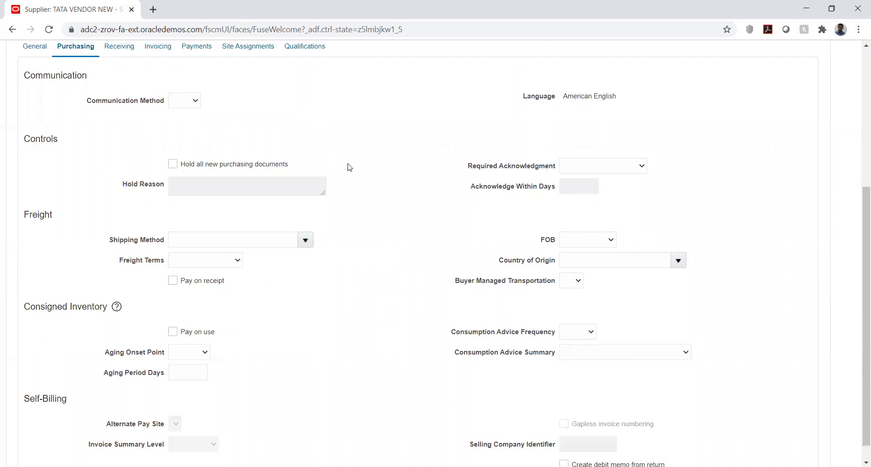
pyautogui.click(305, 240)
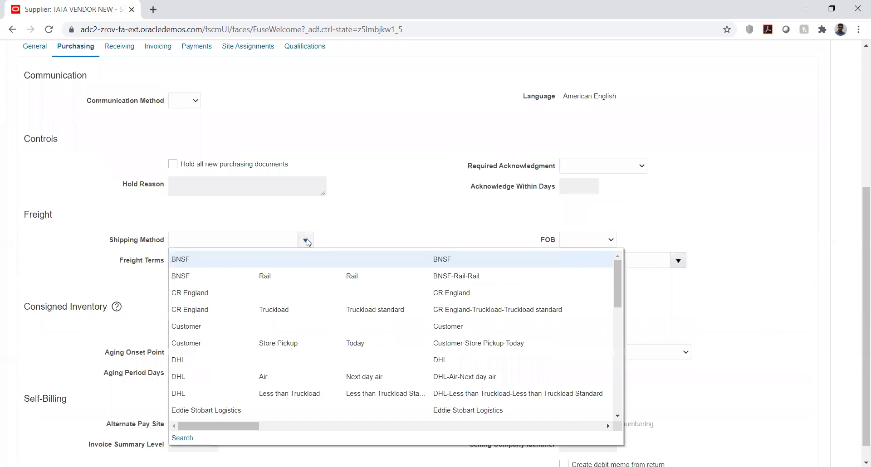
pyautogui.click(347, 221)
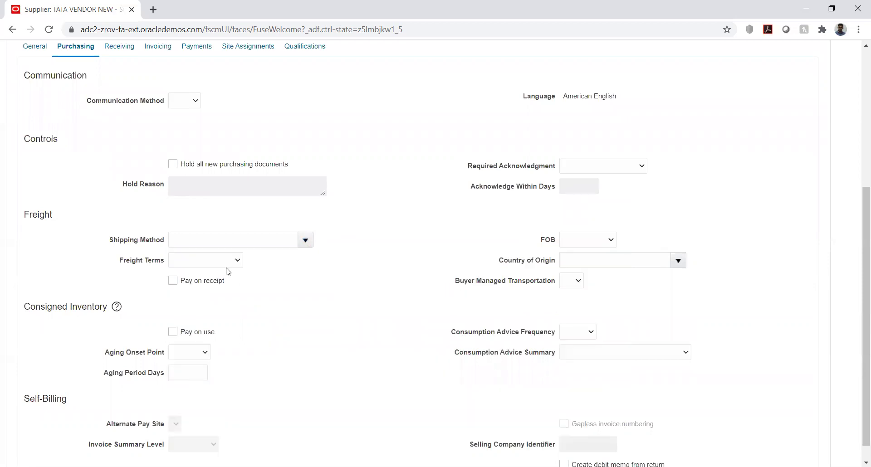
pyautogui.click(210, 263)
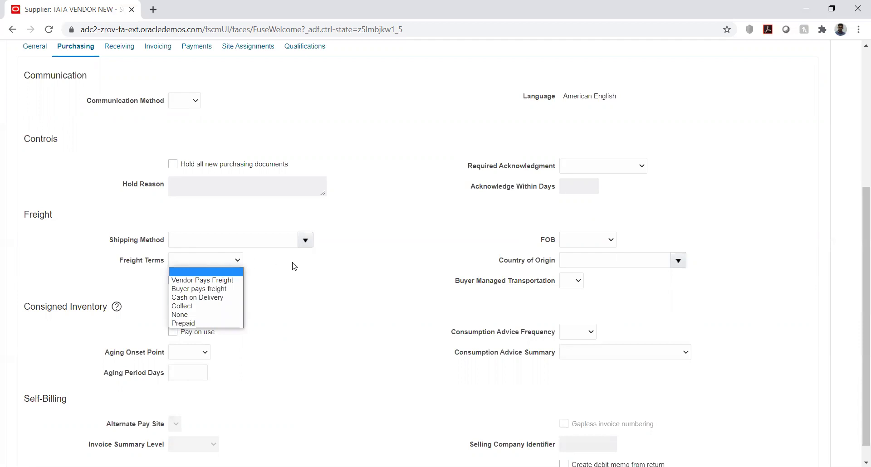
pyautogui.click(313, 276)
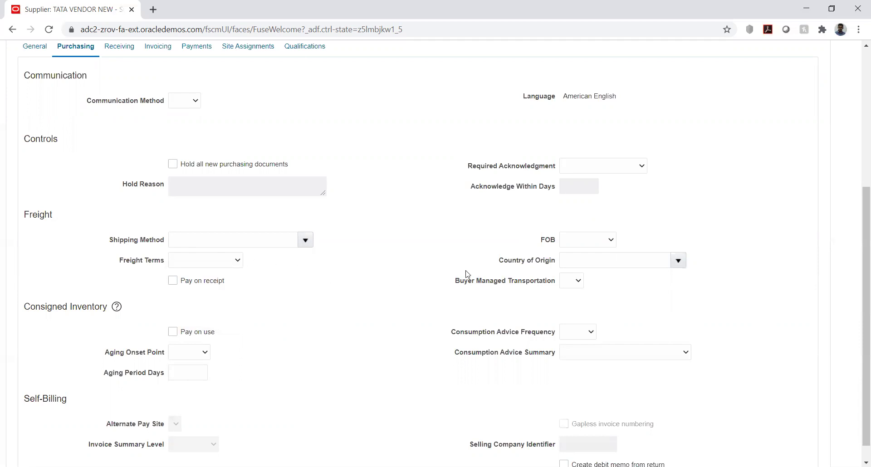
# Step: Examine the FOB, aging onset point and consumption advice frequency choices in Site one's purchasing settings without selecting any
pyautogui.click(587, 244)
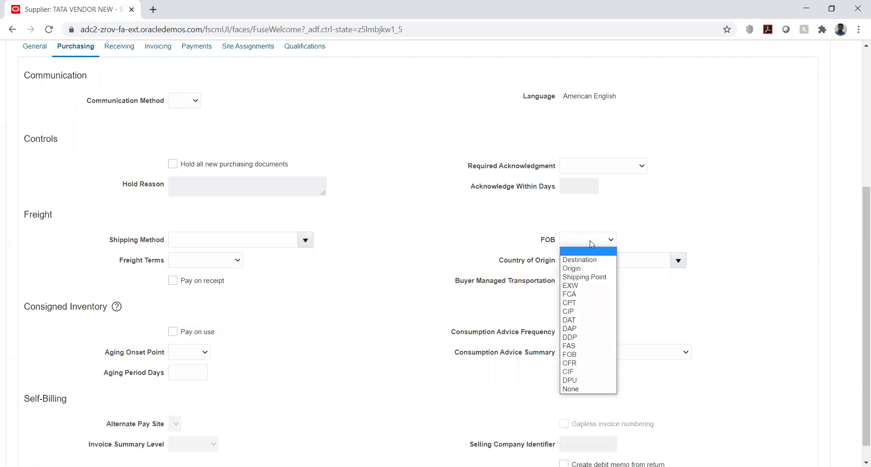
pyautogui.click(679, 212)
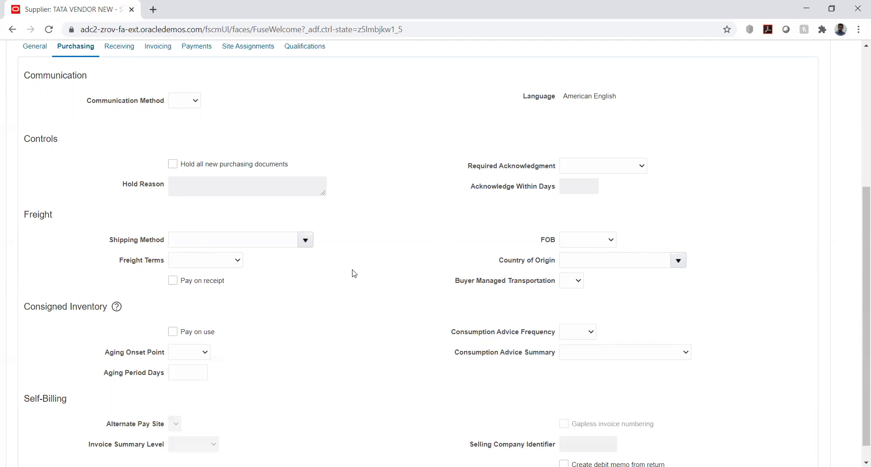
pyautogui.scroll(-1, 302, 304)
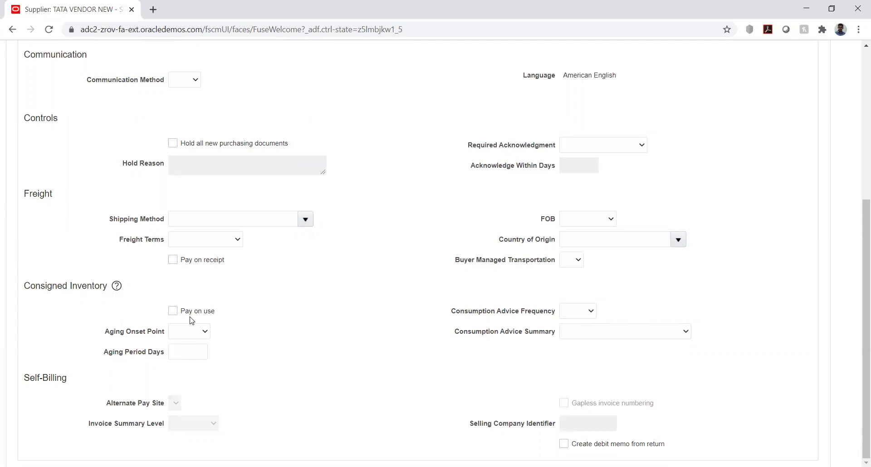
pyautogui.click(183, 333)
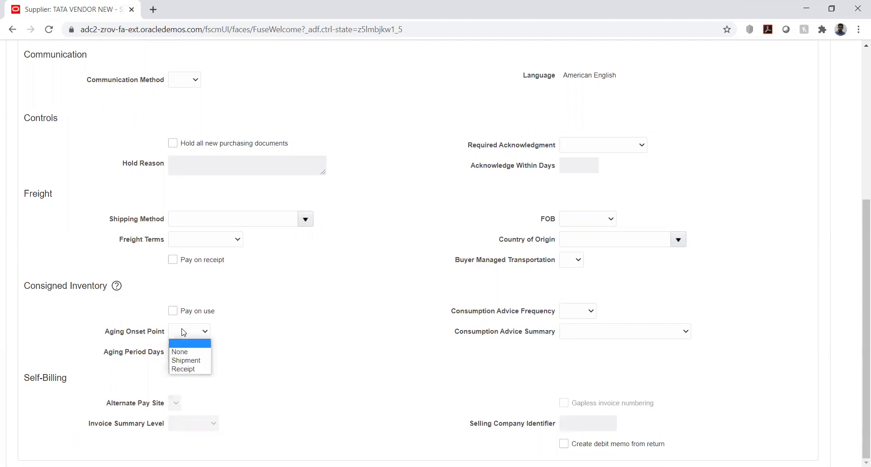
pyautogui.click(250, 319)
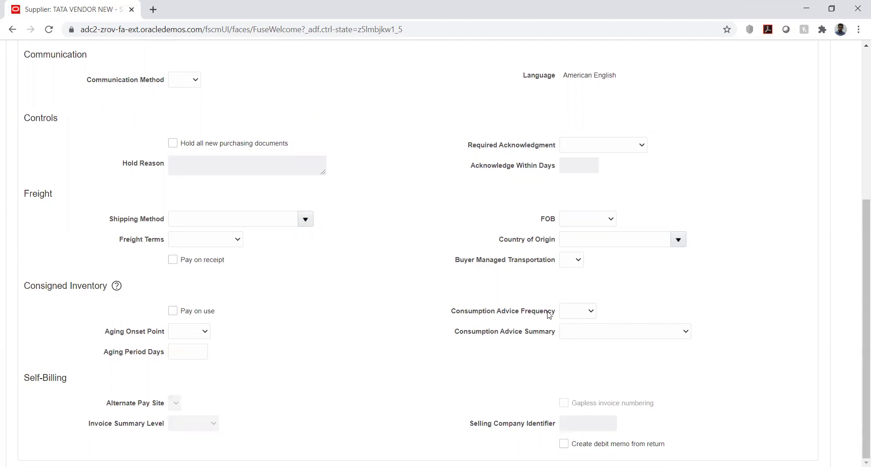
pyautogui.click(571, 313)
pyautogui.click(353, 312)
# Step: Open Site one's receiving settings and examine the available ship-to exception actions
pyautogui.scroll(5, 369, 276)
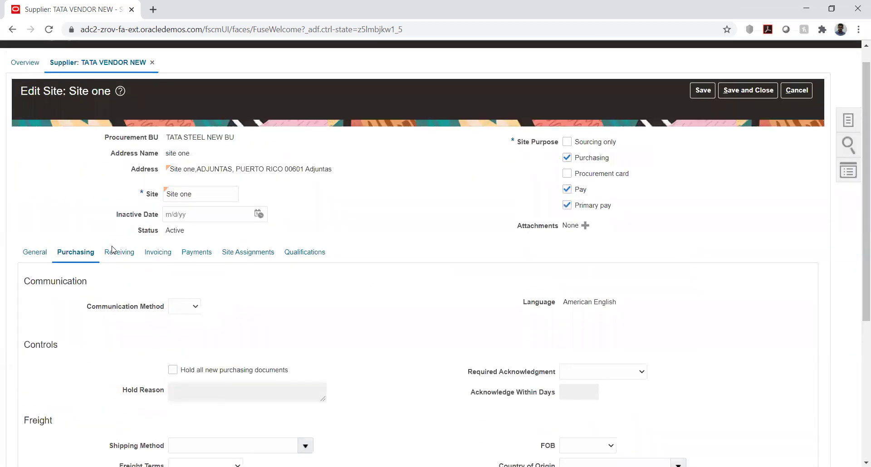
pyautogui.click(116, 254)
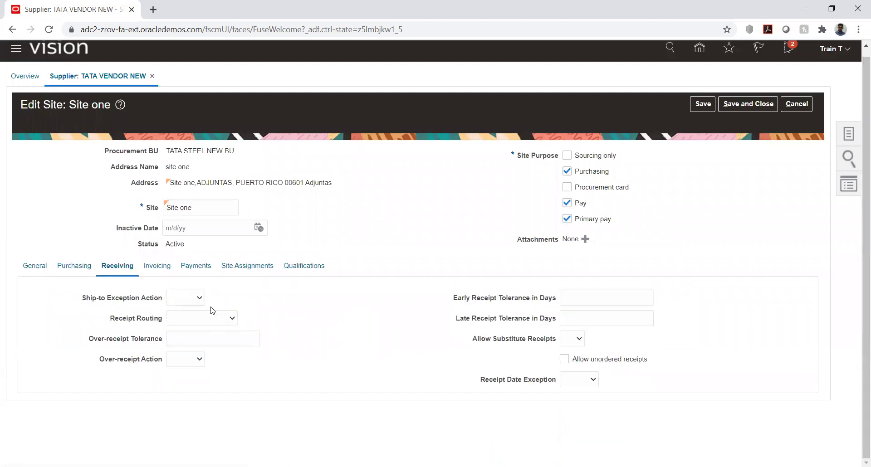
pyautogui.click(183, 297)
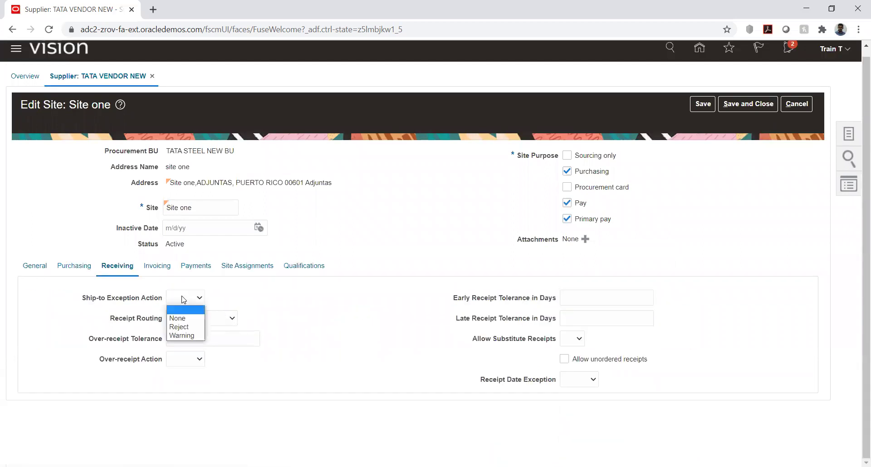
pyautogui.click(252, 302)
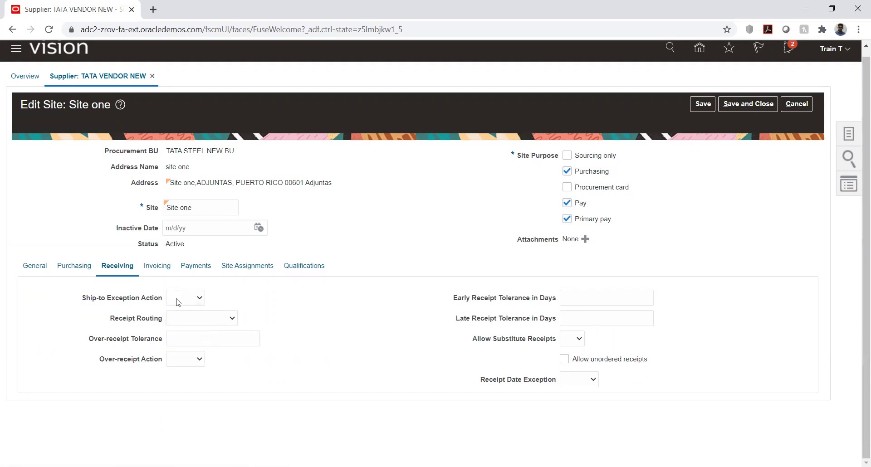
pyautogui.click(191, 299)
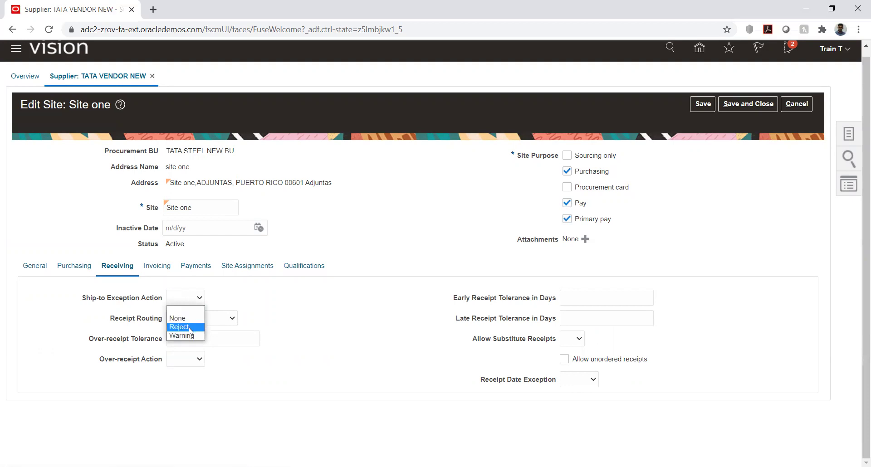
pyautogui.click(251, 292)
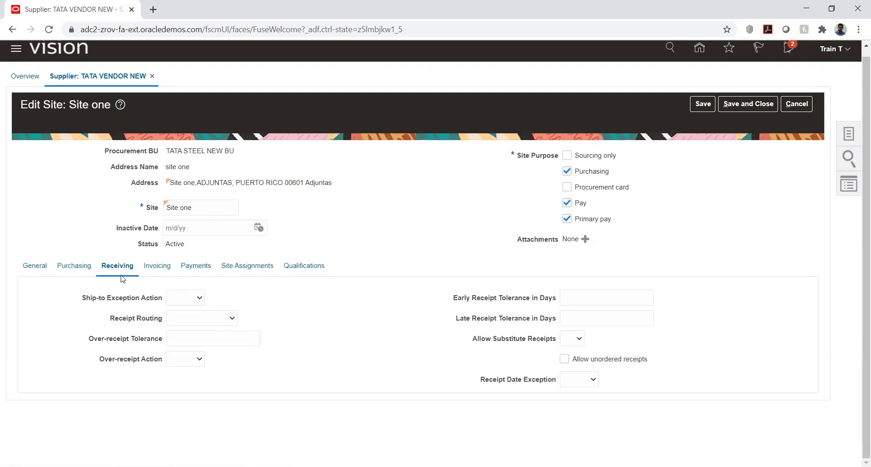
pyautogui.click(191, 302)
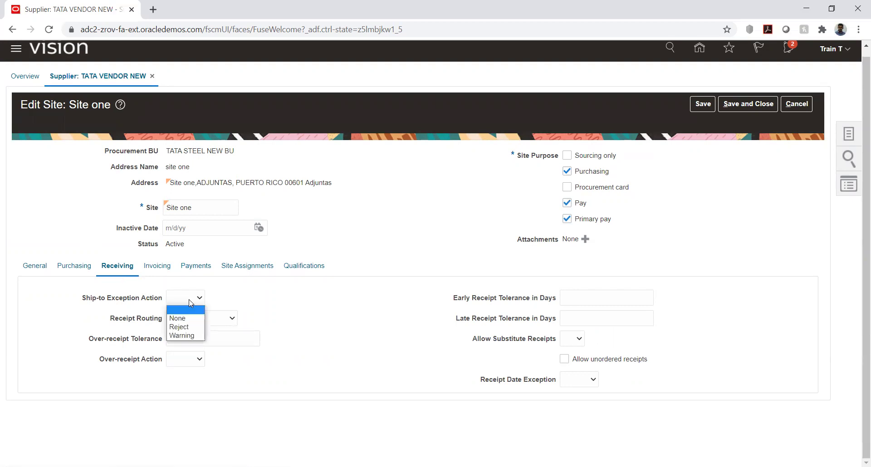
pyautogui.click(266, 288)
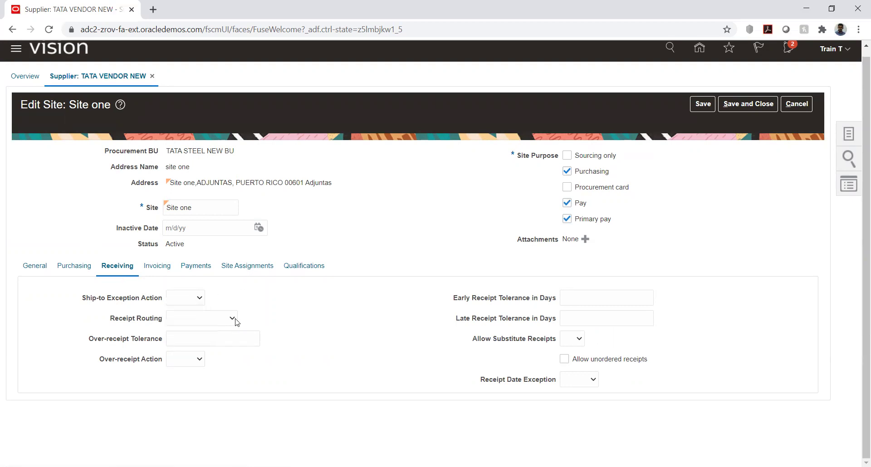
# Step: Review the receipt routing and over-receipt action choices for Site one without selecting any
pyautogui.click(214, 321)
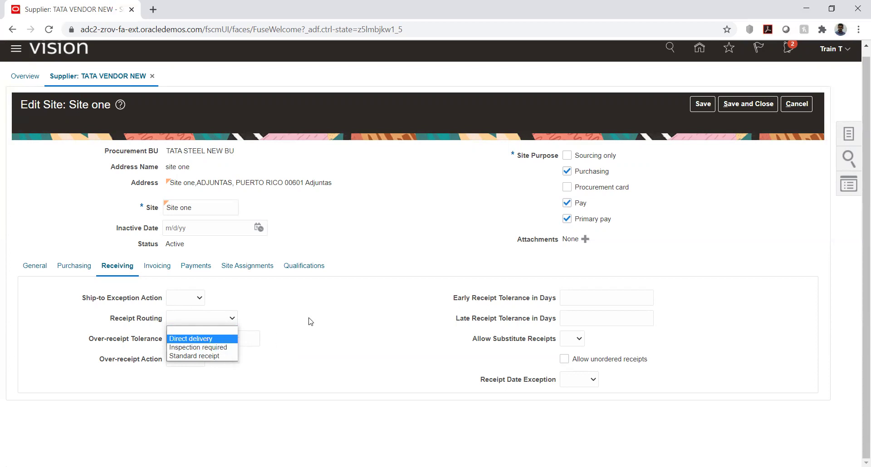
pyautogui.click(217, 335)
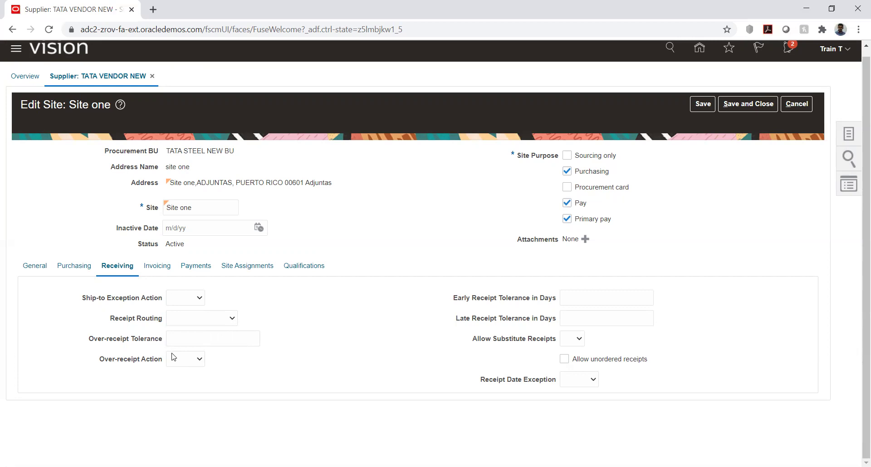
pyautogui.click(182, 364)
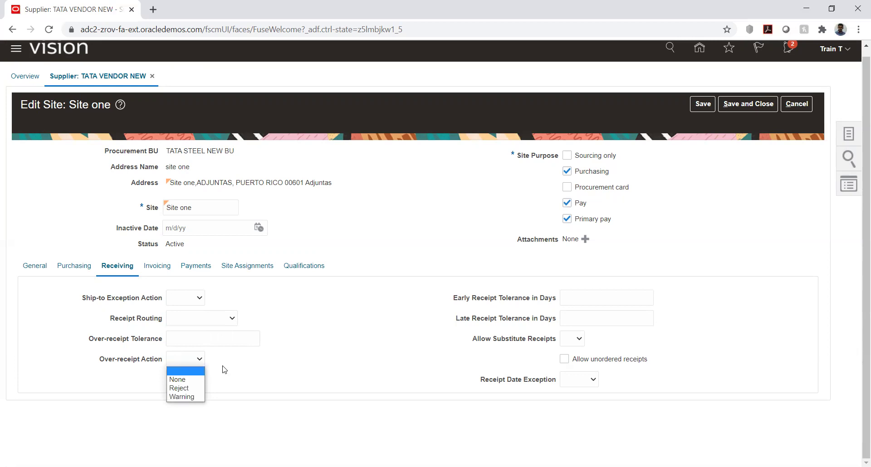
pyautogui.click(257, 370)
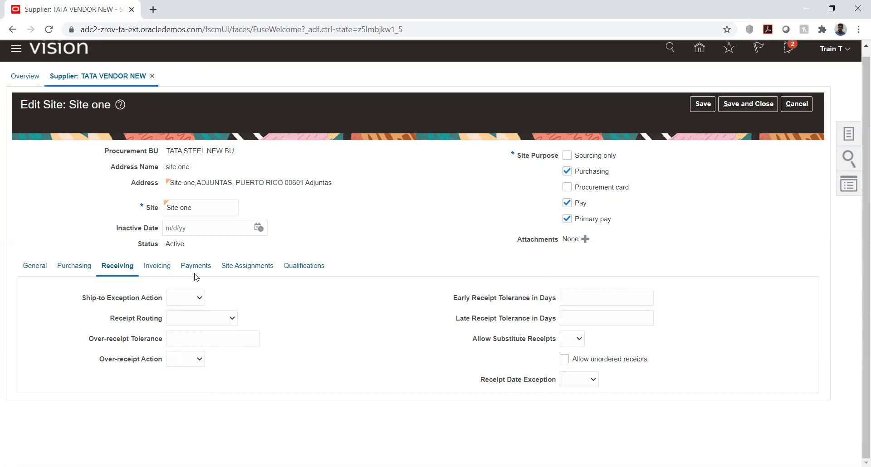
# Step: Open Site one's invoicing settings and examine the terms date basis, pay date basis and always-take-discount choices
pyautogui.click(152, 270)
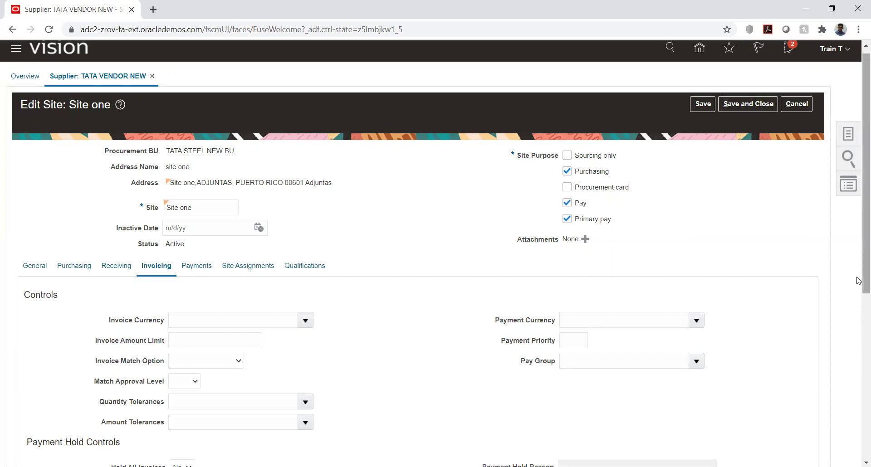
pyautogui.moveTo(859, 269); pyautogui.dragTo(858, 402)
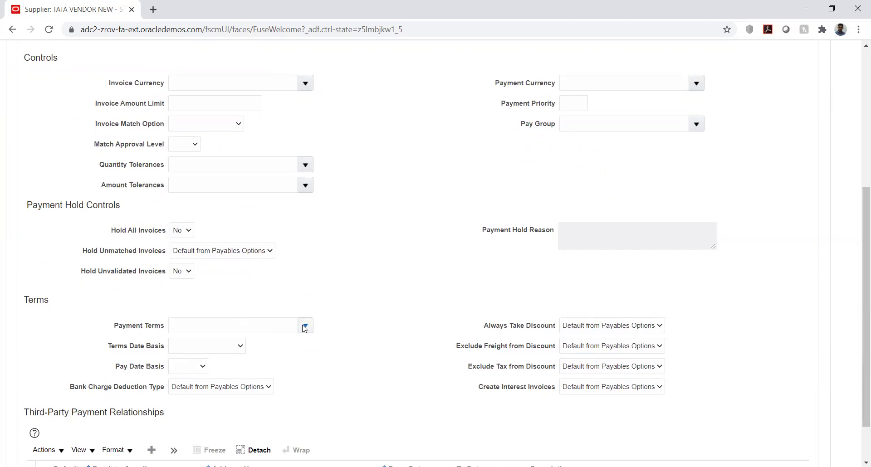
pyautogui.click(222, 350)
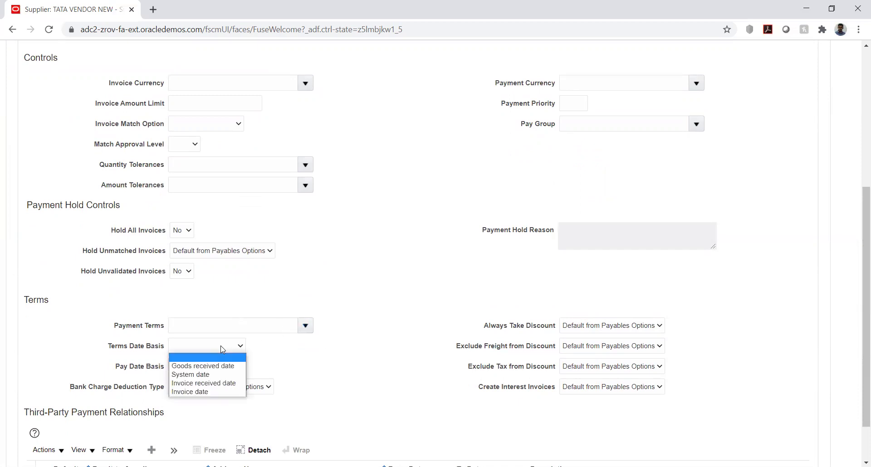
pyautogui.click(274, 354)
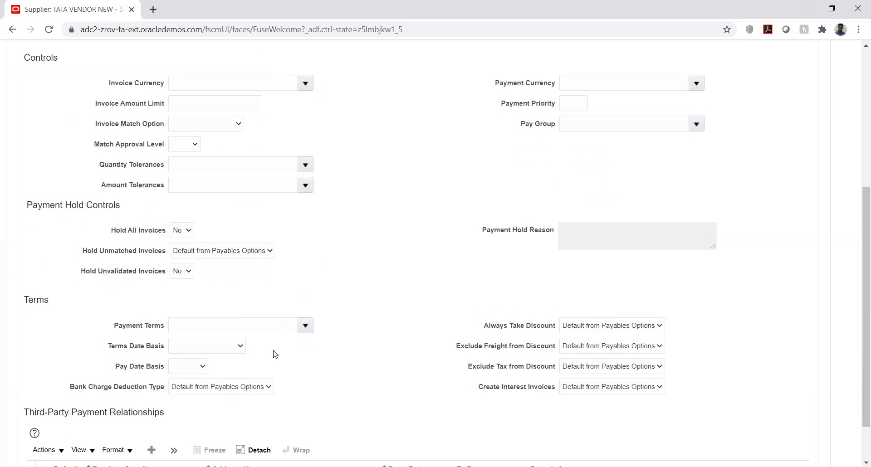
pyautogui.click(175, 369)
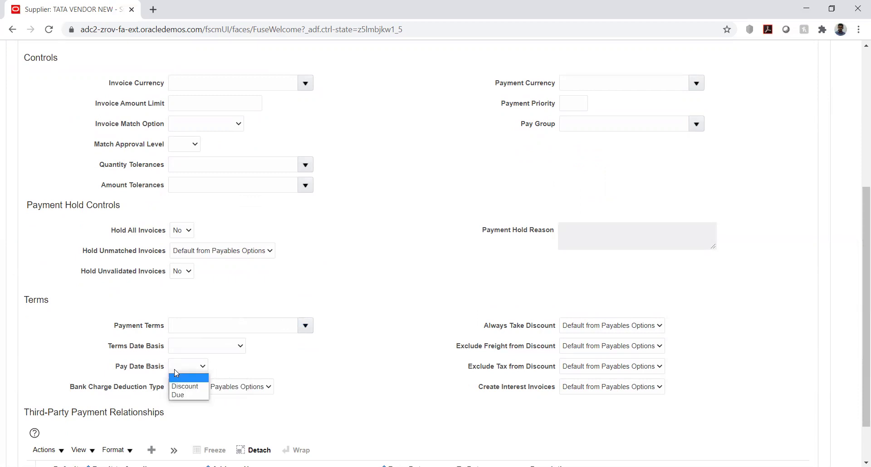
pyautogui.click(275, 367)
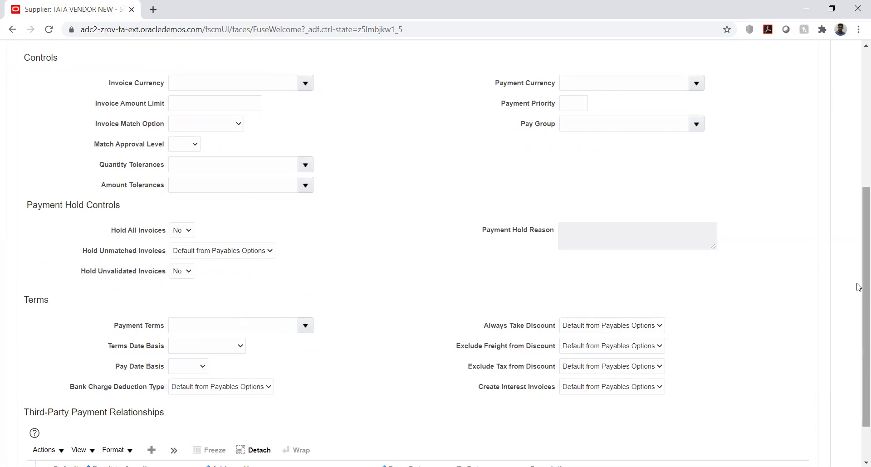
pyautogui.click(583, 326)
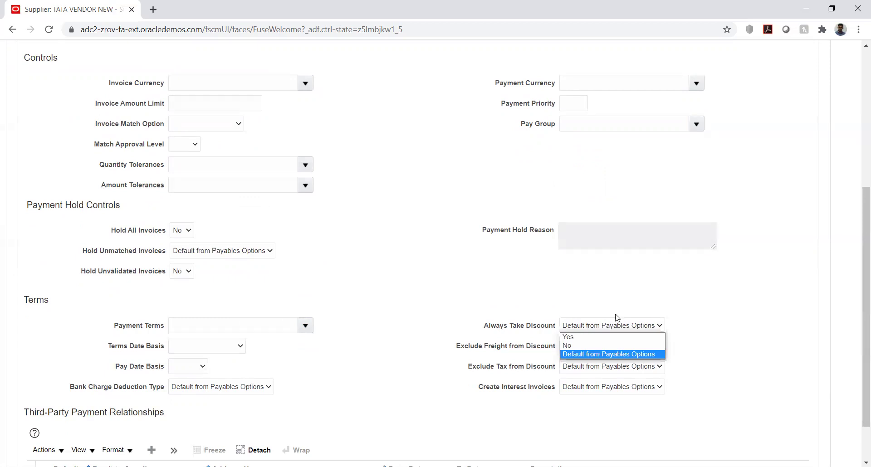
pyautogui.click(671, 295)
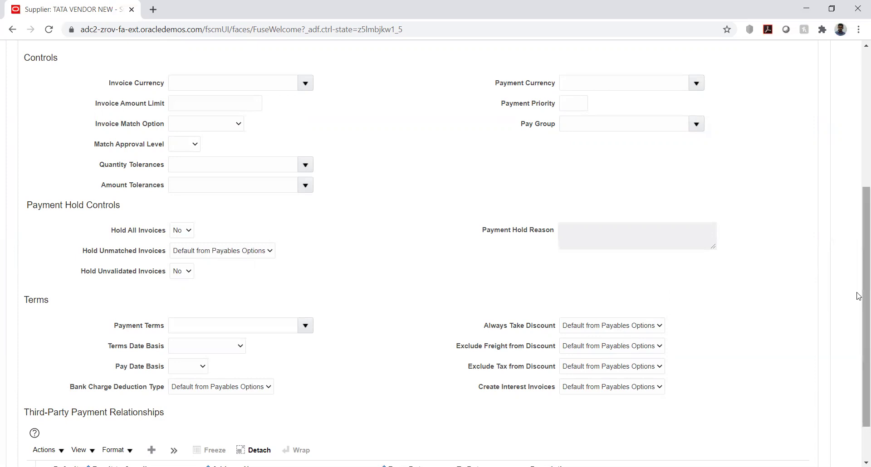
# Step: Examine the payment hold choices for all, unmatched and unvalidated invoices in Site one's invoicing settings, leaving them as they are
pyautogui.rightClick(858, 268)
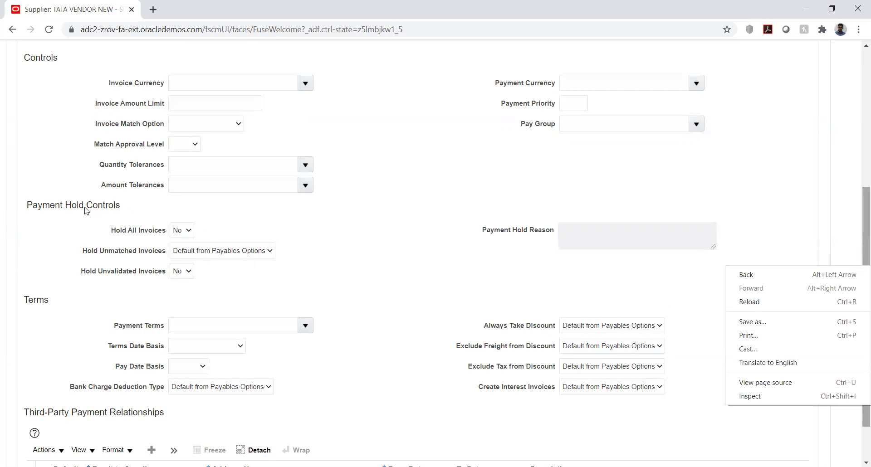
pyautogui.click(182, 234)
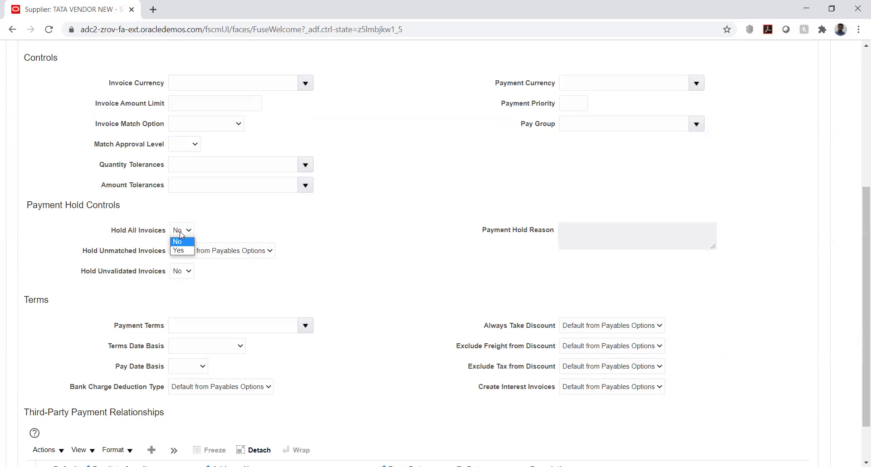
pyautogui.click(228, 224)
pyautogui.click(195, 254)
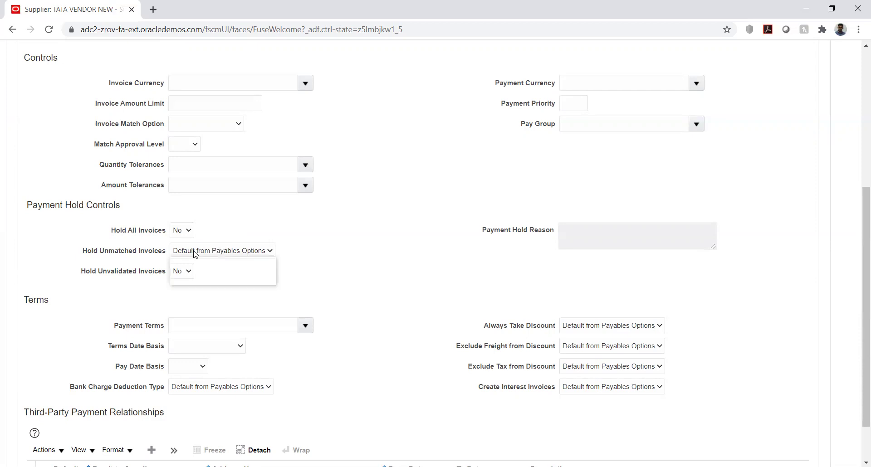
pyautogui.click(213, 225)
pyautogui.click(178, 231)
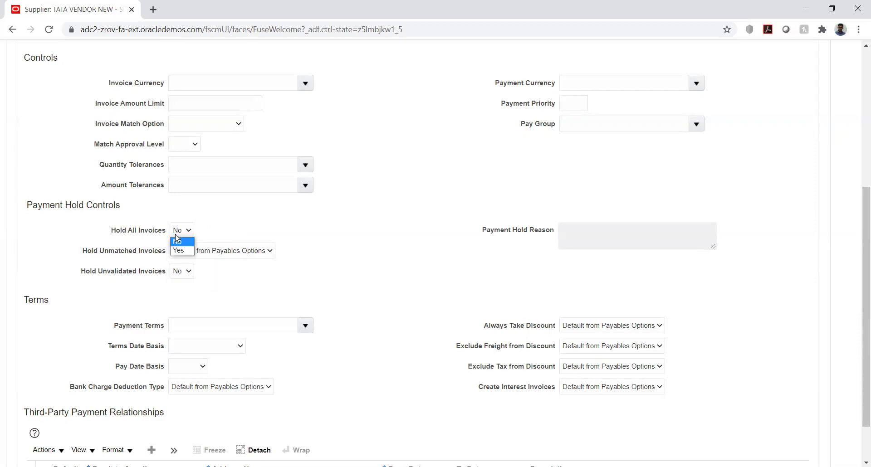
pyautogui.click(226, 225)
pyautogui.click(269, 252)
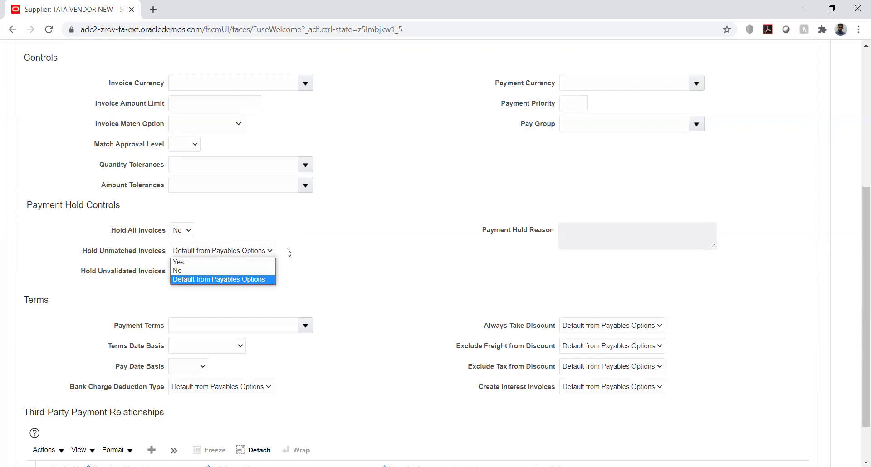
pyautogui.click(307, 250)
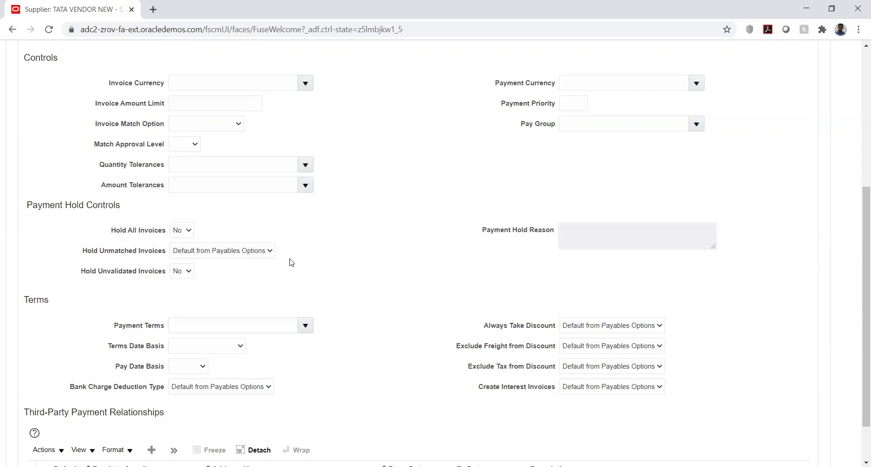
pyautogui.click(179, 274)
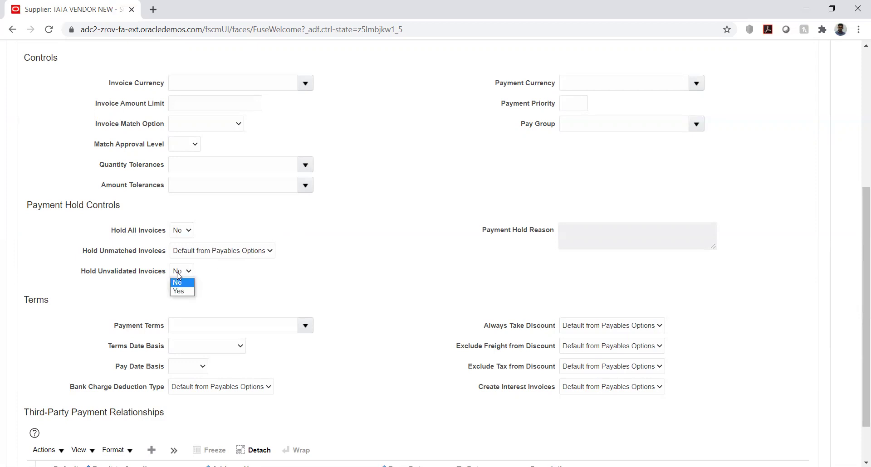
pyautogui.click(248, 280)
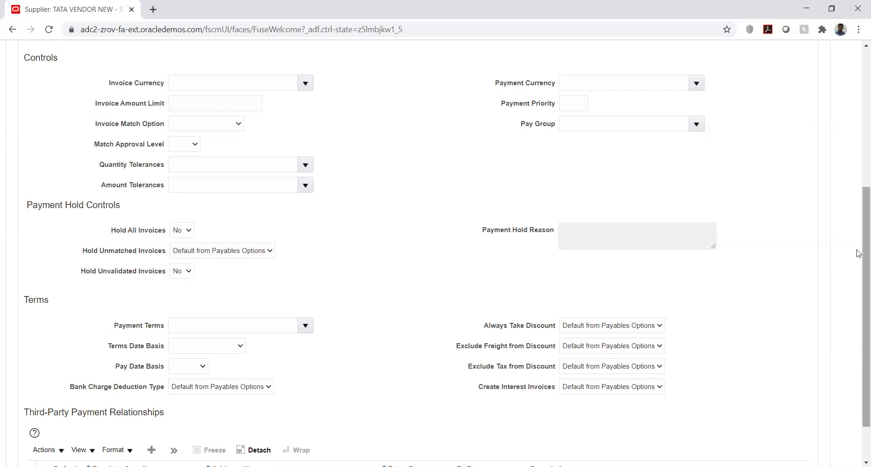
pyautogui.rightClick(858, 199)
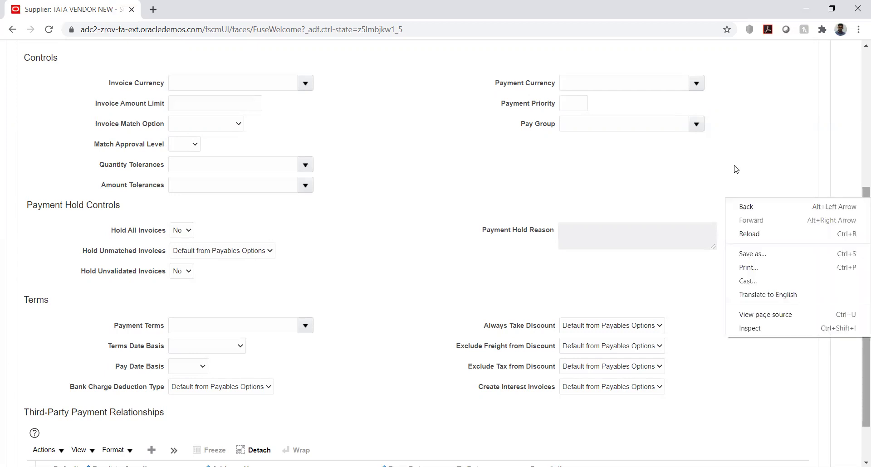
pyautogui.click(434, 129)
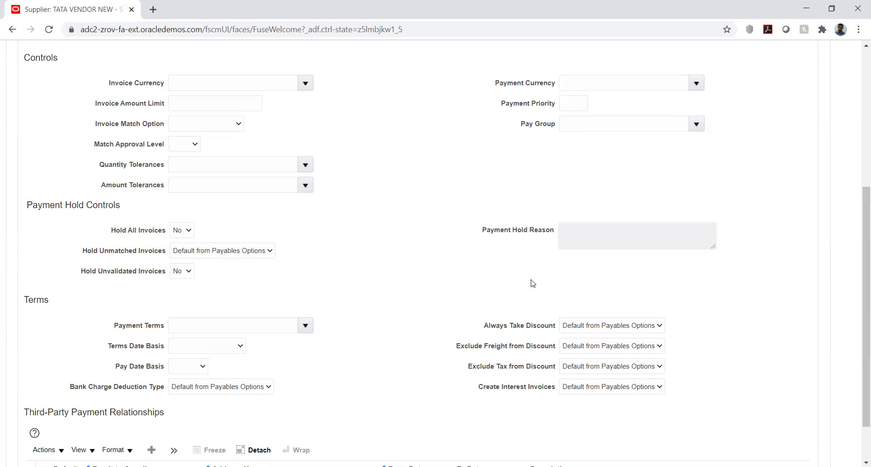
# Step: Examine the invoice currency, payment currency and invoice amount limit fields in Site one's invoicing controls
pyautogui.scroll(3, 386, 213)
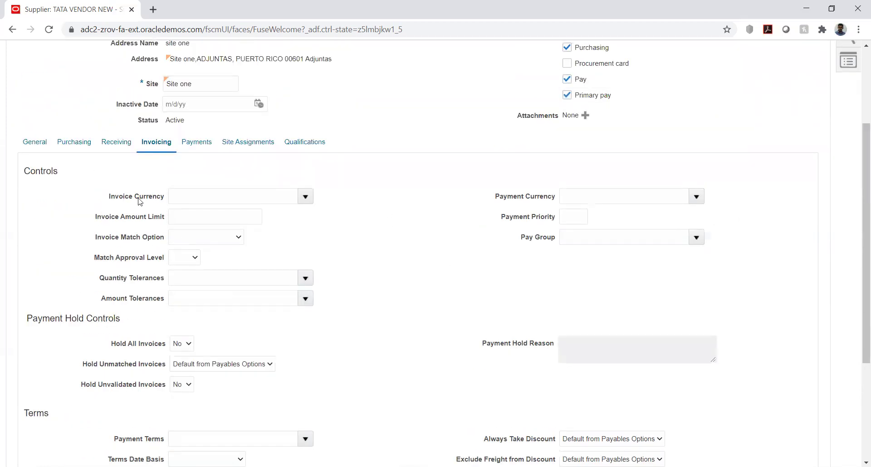
pyautogui.moveTo(496, 196); pyautogui.dragTo(522, 181)
pyautogui.click(520, 181)
pyautogui.moveTo(96, 221); pyautogui.dragTo(166, 216)
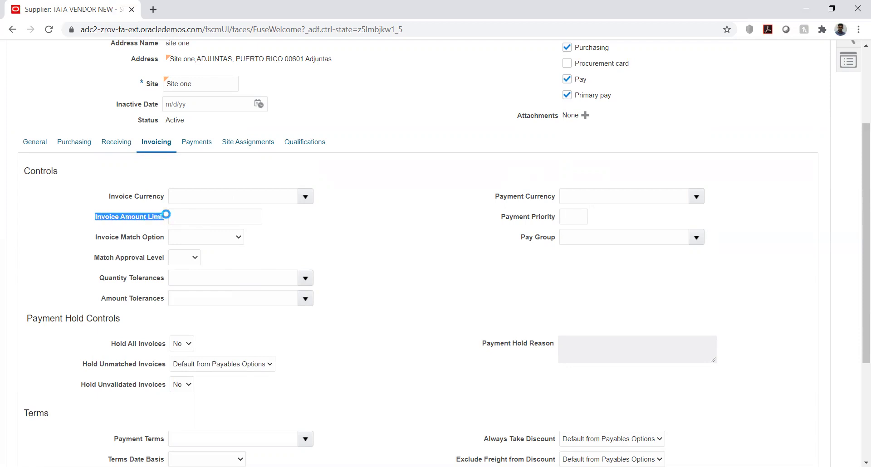
pyautogui.click(76, 217)
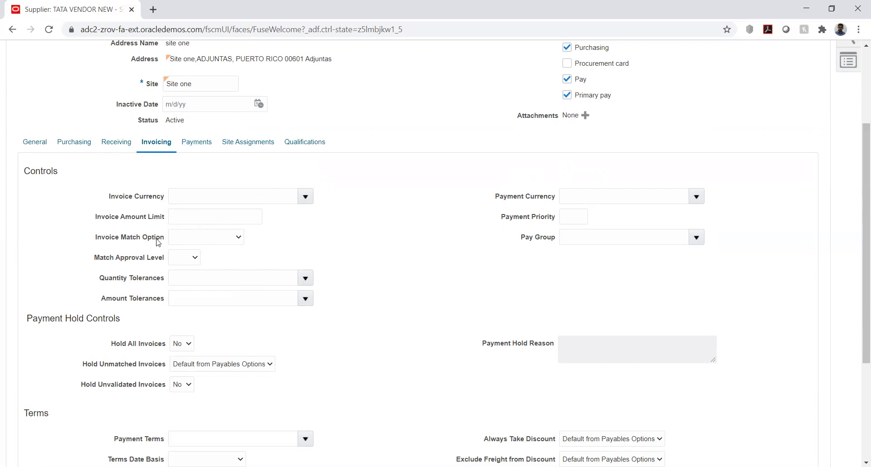
# Step: Review the invoice match option and match approval level choices for Site one without selecting any
pyautogui.click(196, 239)
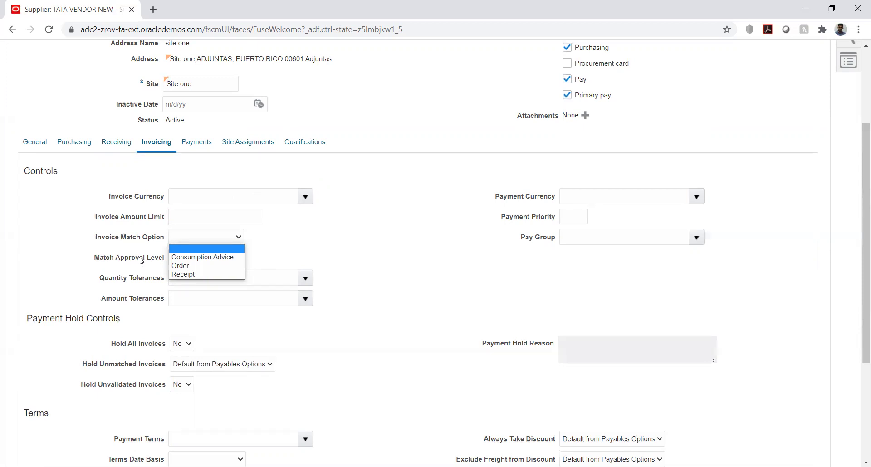
pyautogui.click(53, 260)
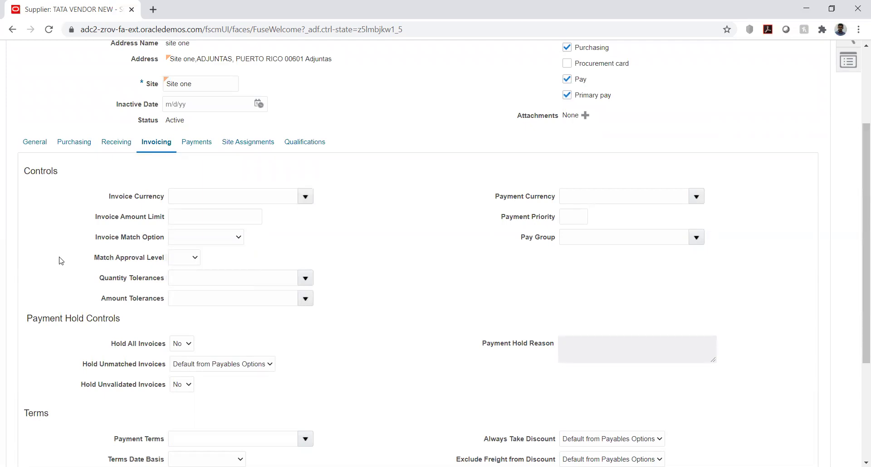
pyautogui.click(187, 258)
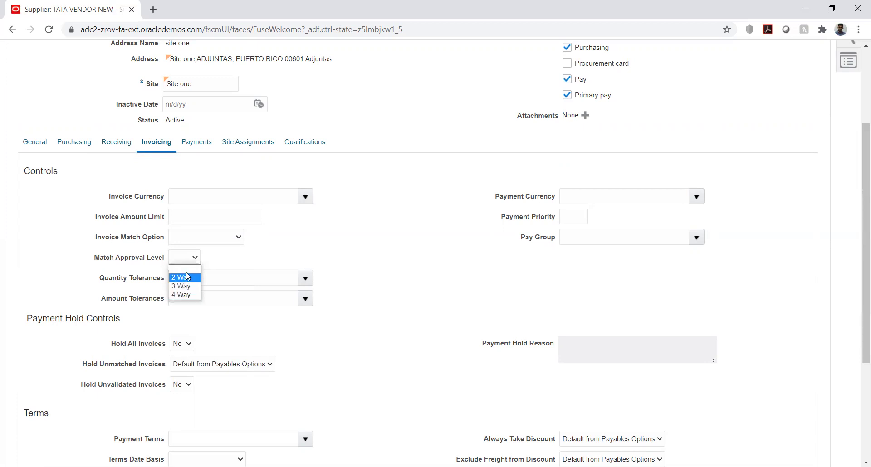
pyautogui.click(299, 248)
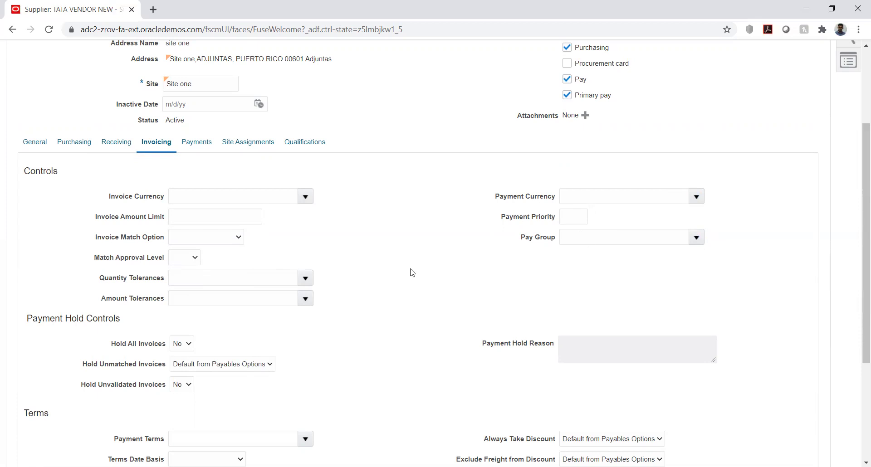
# Step: Mark Check as the default payment method in Site one's payment settings
pyautogui.scroll(1, 281, 258)
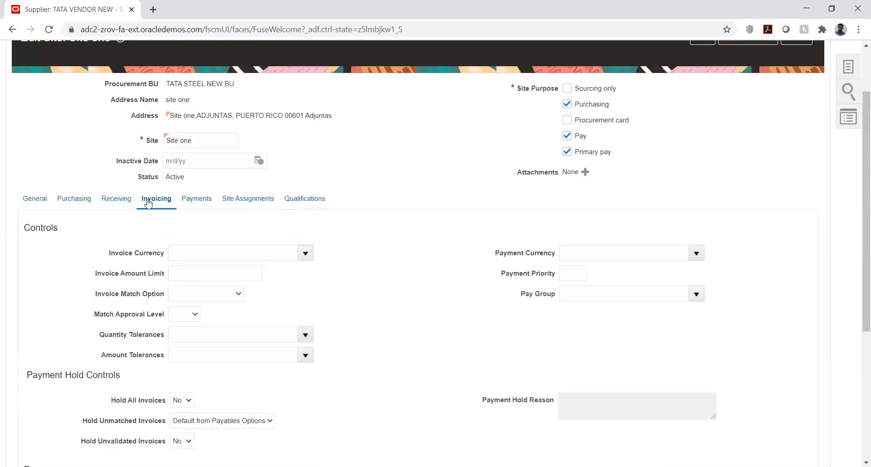
pyautogui.click(191, 201)
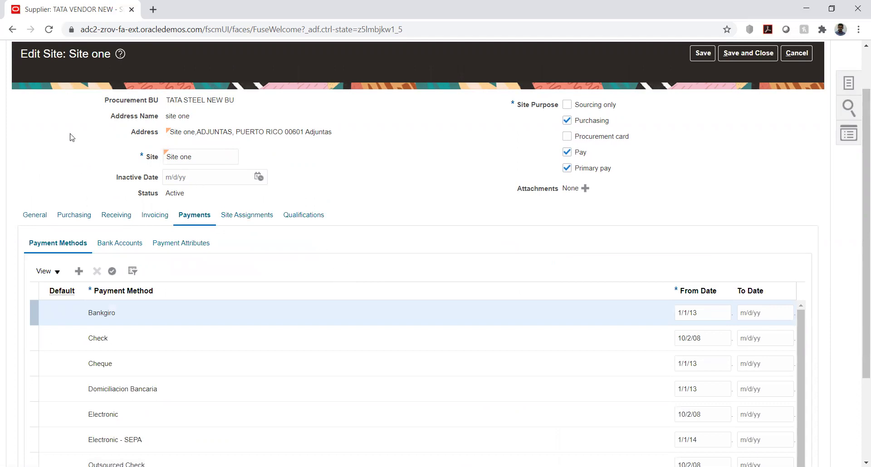
pyautogui.click(69, 335)
pyautogui.click(112, 271)
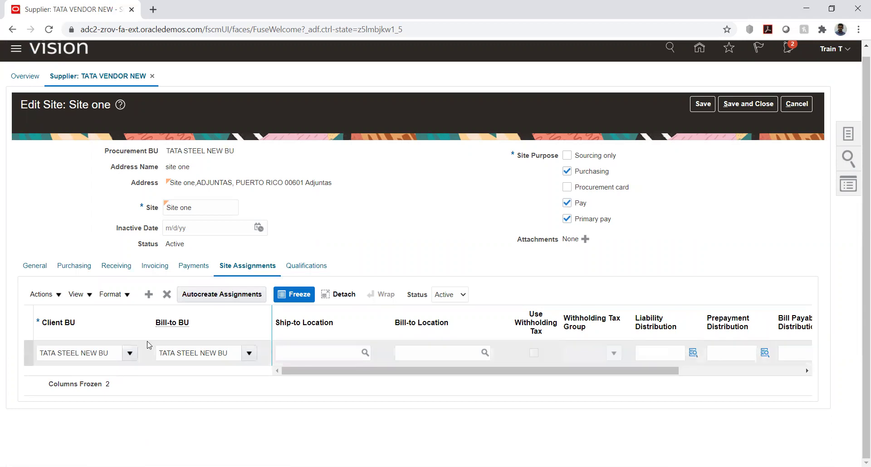
# Step: Examine Site one's qualifications and its site assignments, including the client and bill-to business units
pyautogui.click(316, 266)
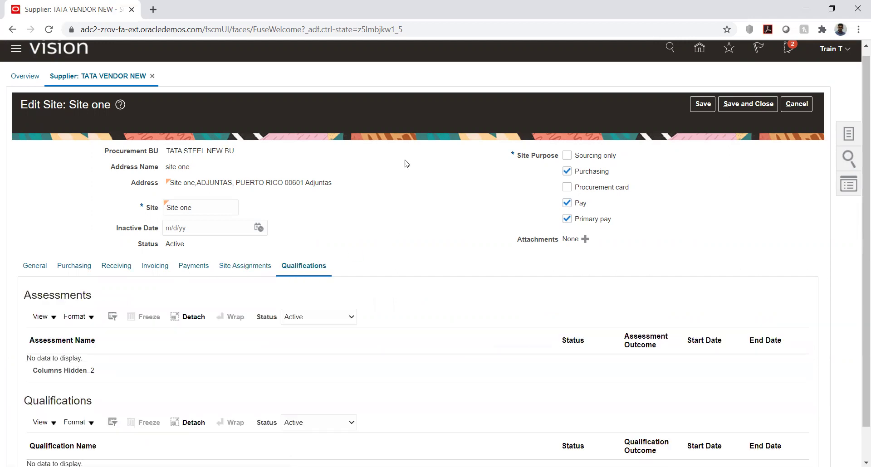
pyautogui.scroll(-1, 400, 195)
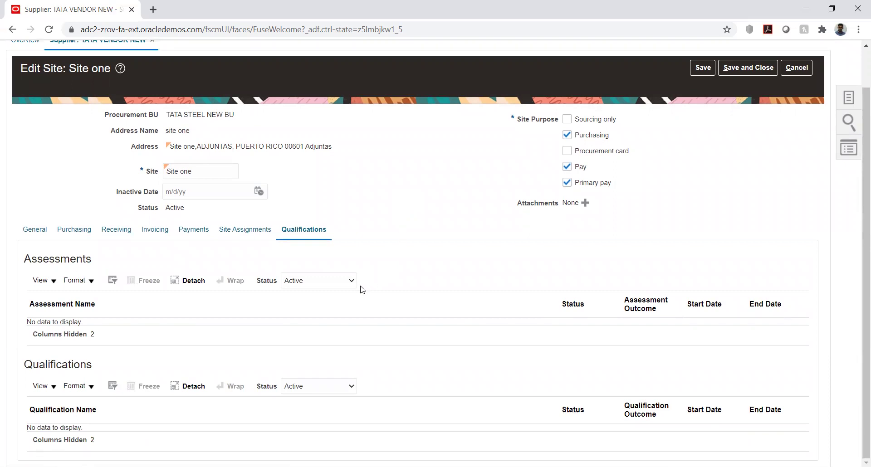
pyautogui.scroll(1, 359, 288)
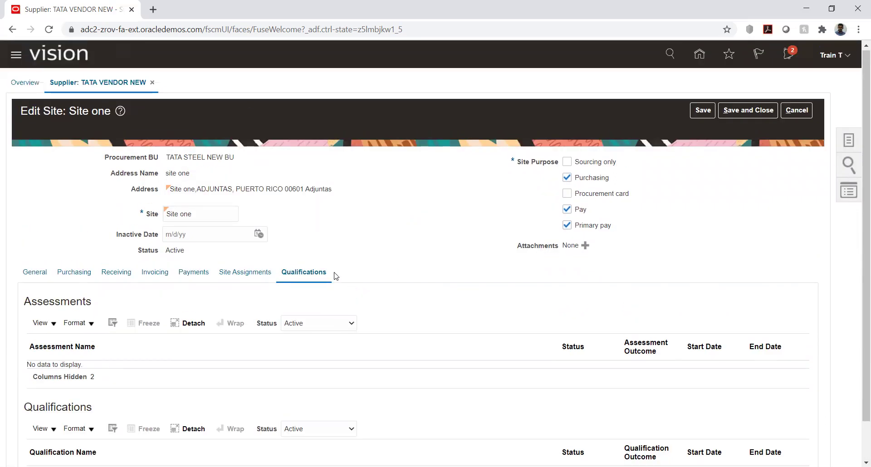
pyautogui.click(250, 274)
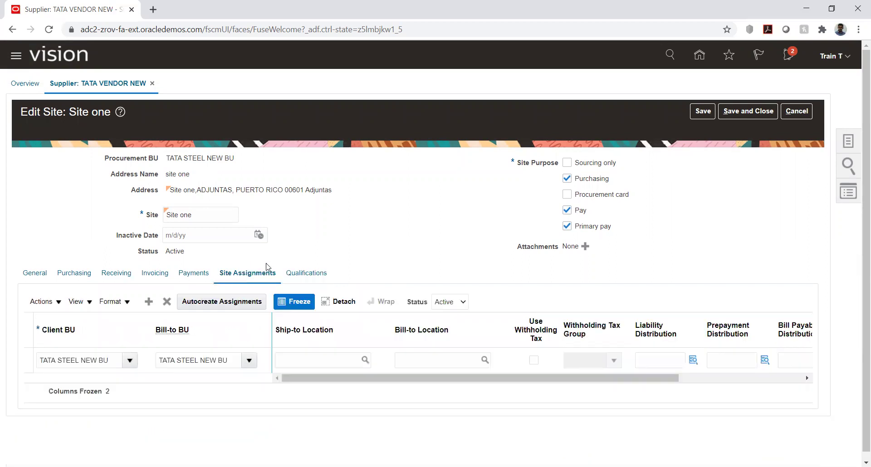
pyautogui.click(304, 273)
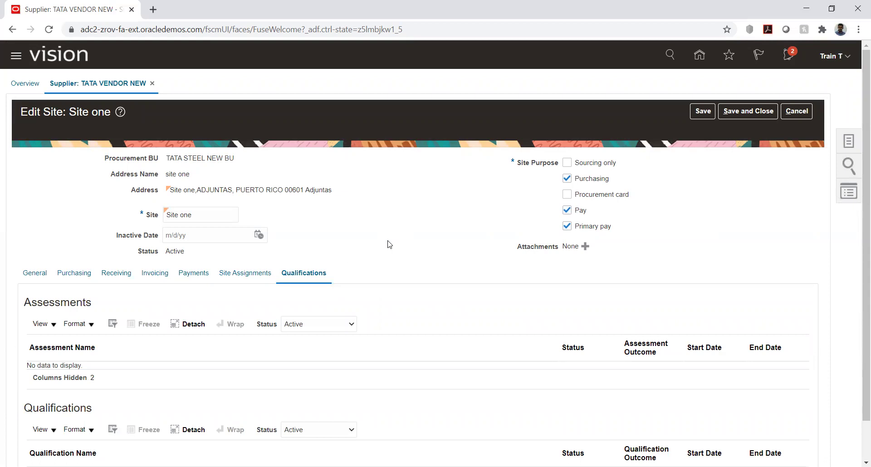
pyautogui.scroll(-1, 389, 245)
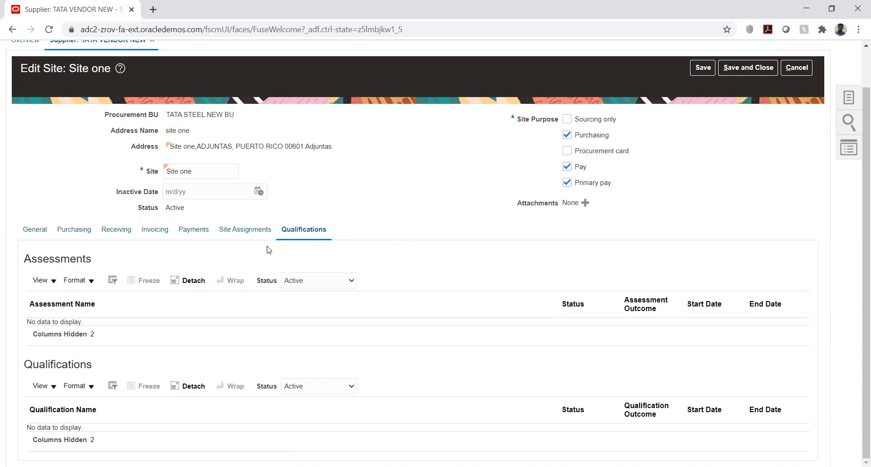
pyautogui.click(248, 230)
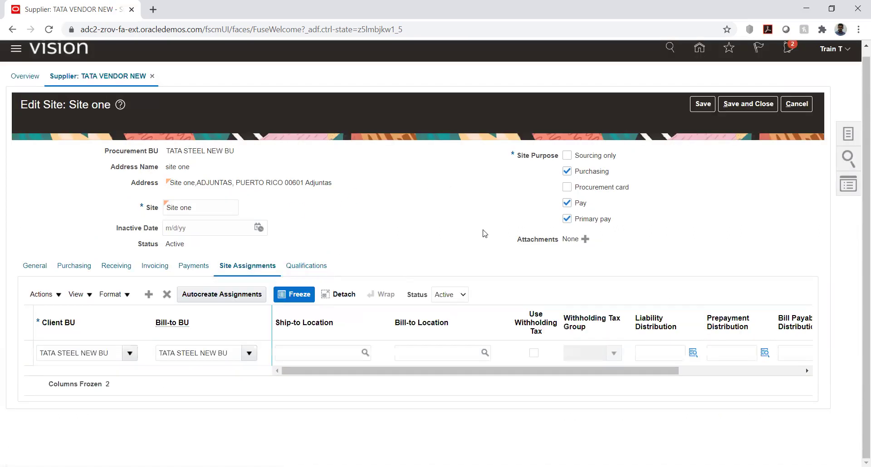
# Step: Save Site one, close its editor and acknowledge the confirmation
pyautogui.click(703, 104)
pyautogui.click(742, 107)
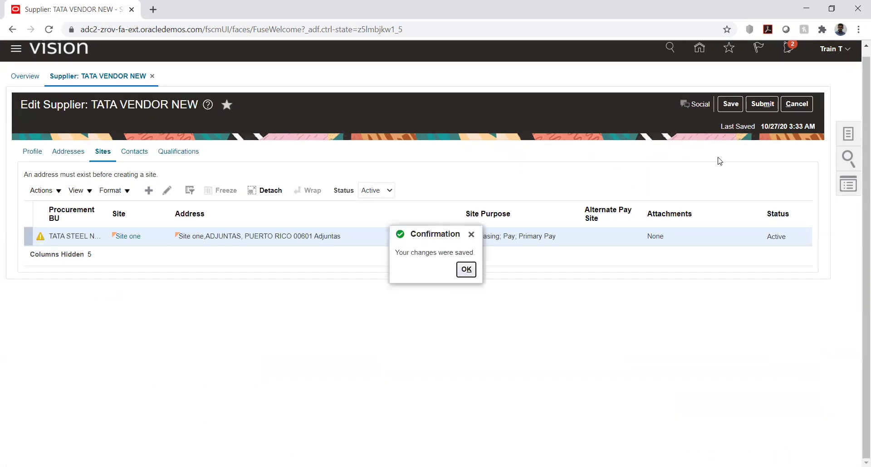
pyautogui.click(465, 270)
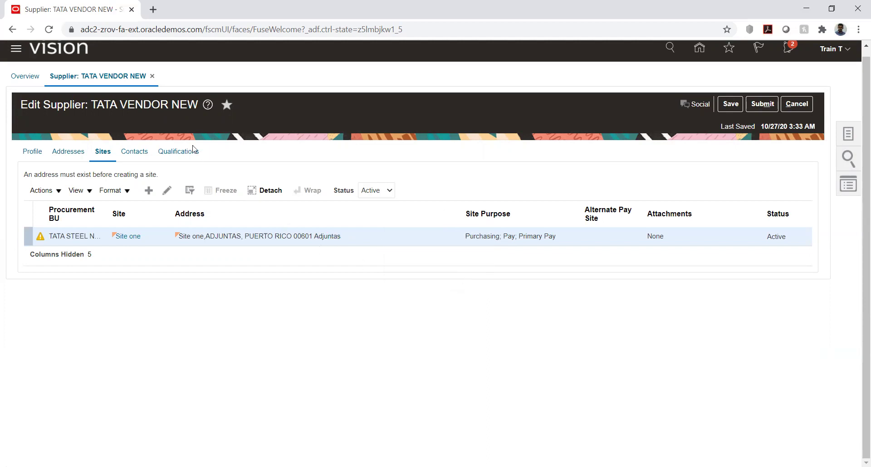
# Step: Look over TATA VENDOR NEW's contacts and qualifications, and submit the supplier
pyautogui.click(135, 152)
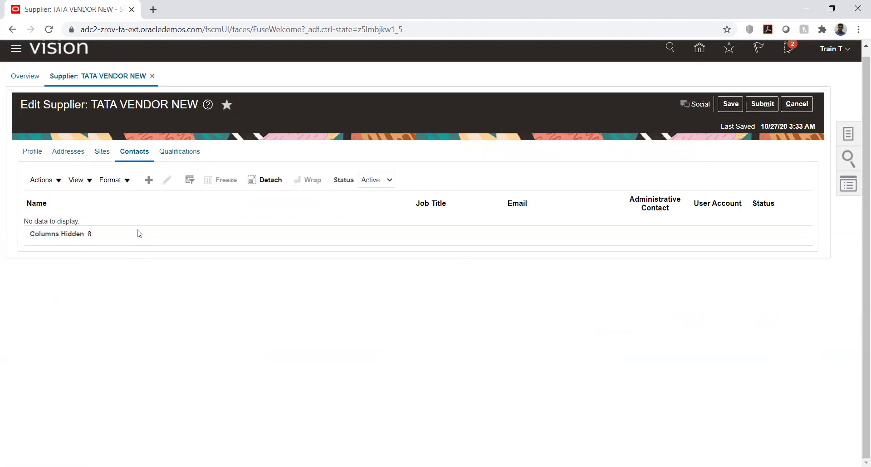
pyautogui.click(179, 153)
pyautogui.click(133, 154)
pyautogui.click(726, 102)
pyautogui.click(175, 151)
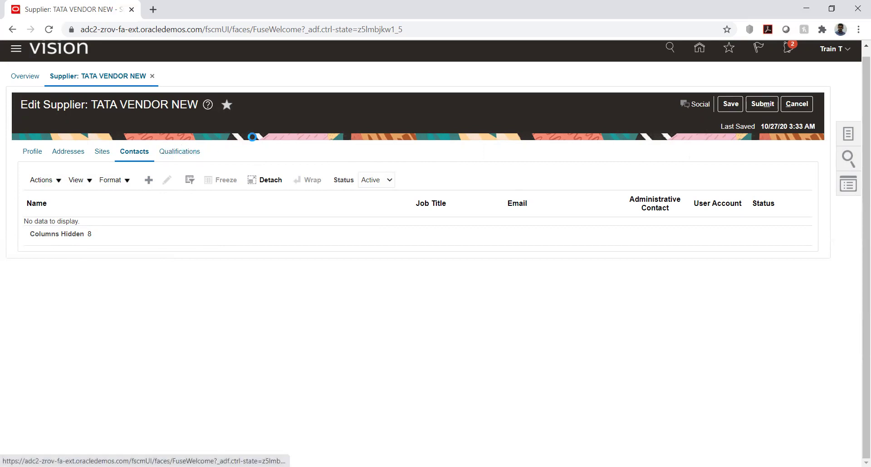
pyautogui.click(133, 152)
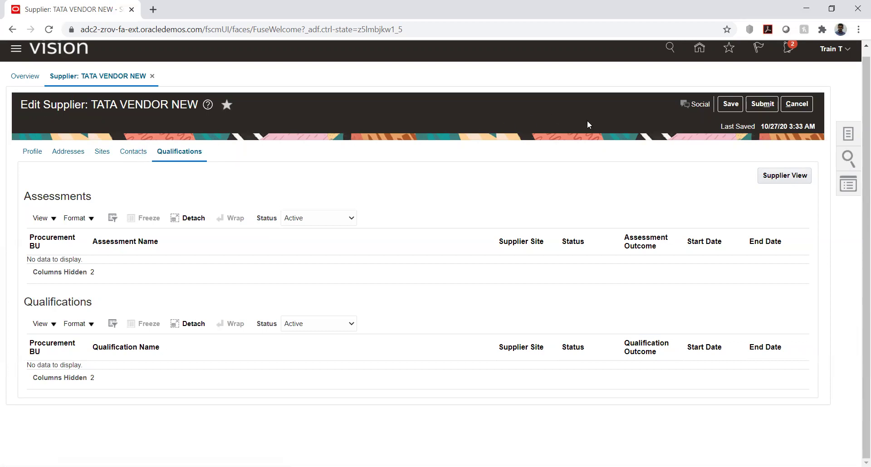
pyautogui.click(763, 108)
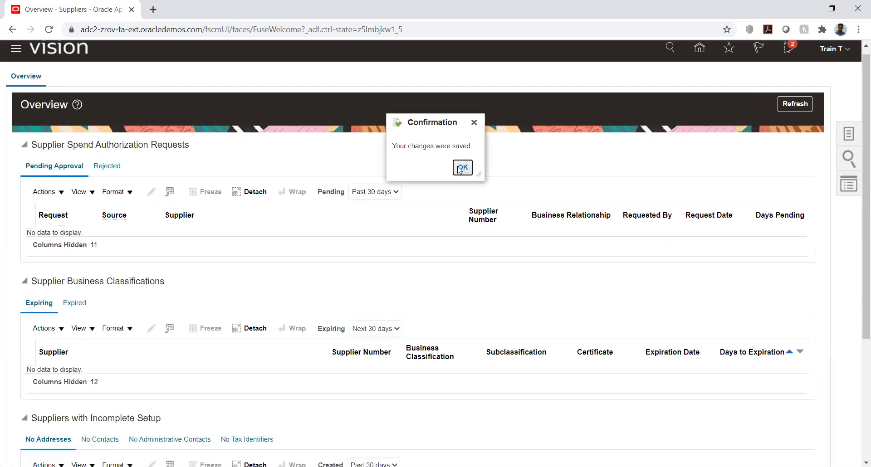
pyautogui.click(461, 168)
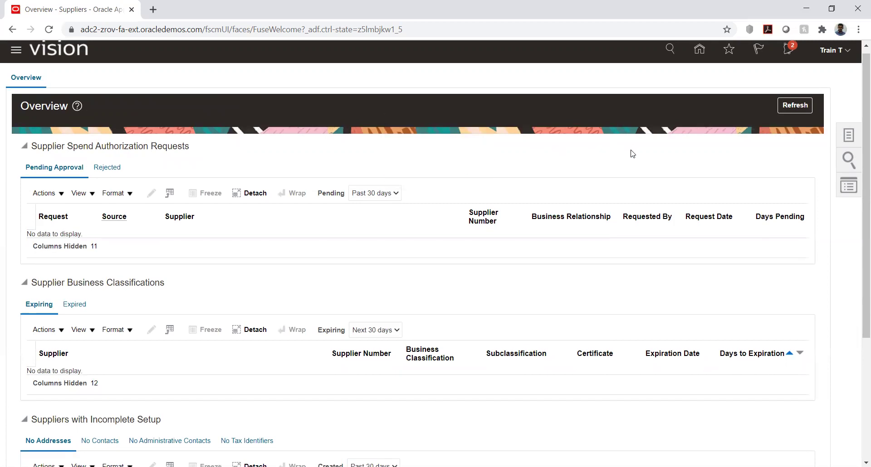
# Step: Open supplier management and search the suppliers with the keyword TATA
pyautogui.click(849, 135)
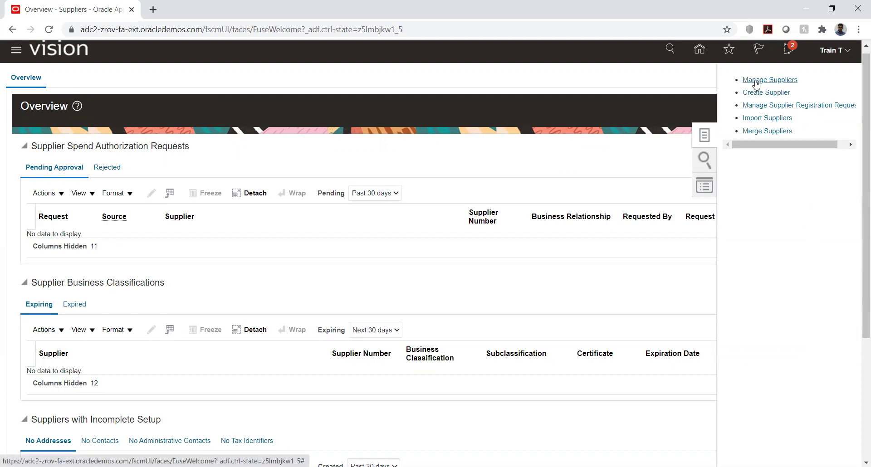
pyautogui.click(755, 84)
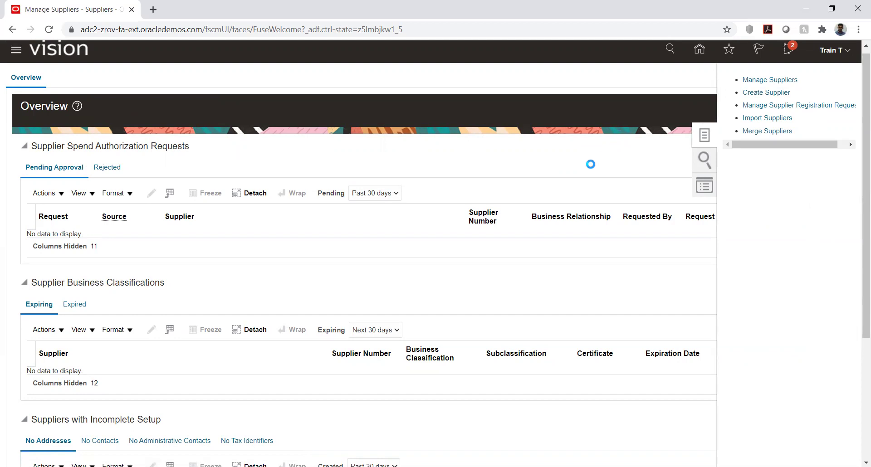
pyautogui.click(237, 181)
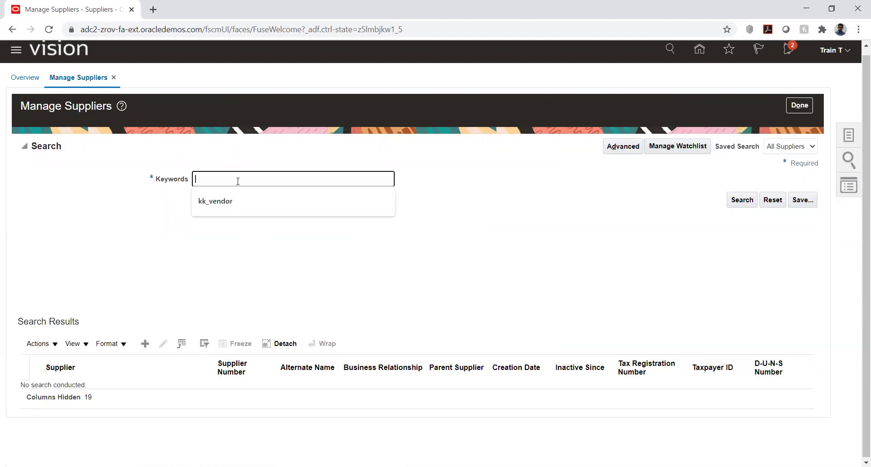
pyautogui.write('TATA')
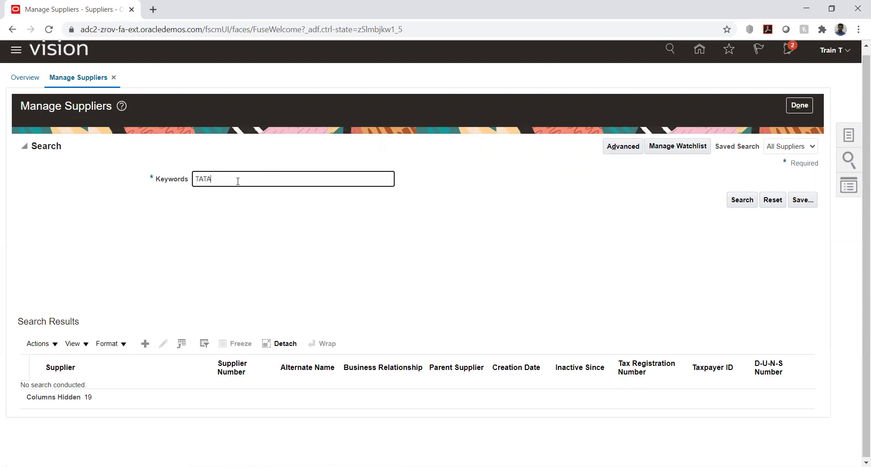
pyautogui.press('Return')
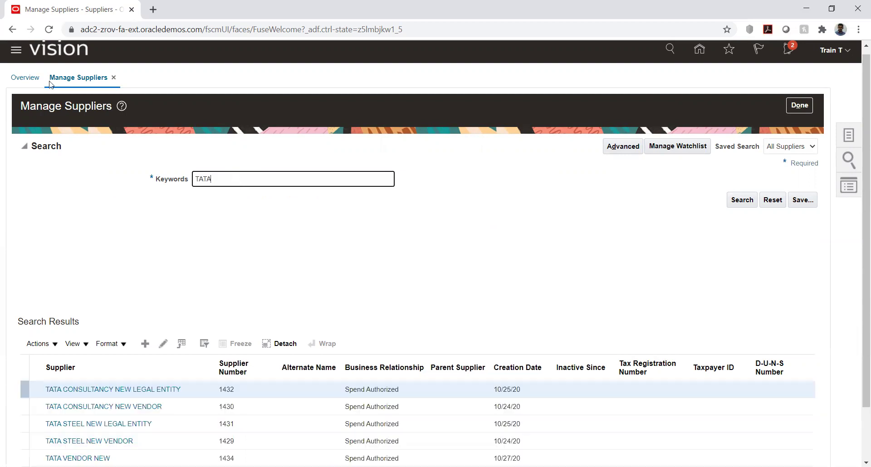
# Step: Check the supplier search results for TATA VENDOR NEW and close the Manage Suppliers page
pyautogui.scroll(-1, 98, 249)
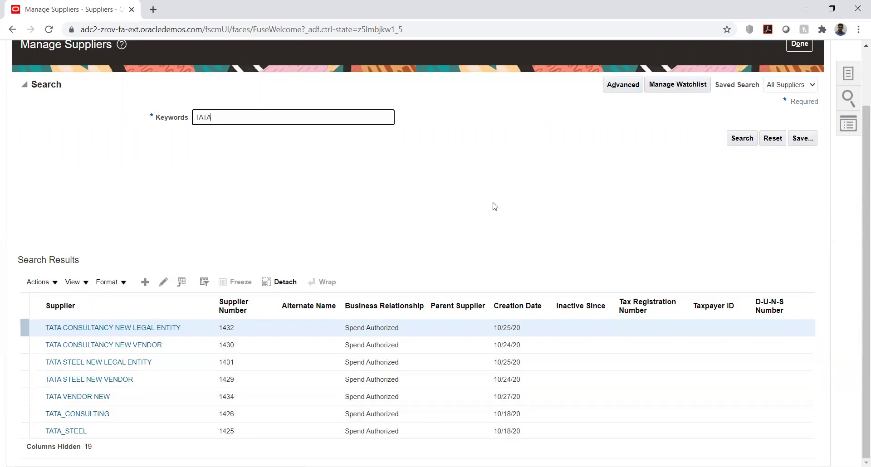
pyautogui.click(477, 166)
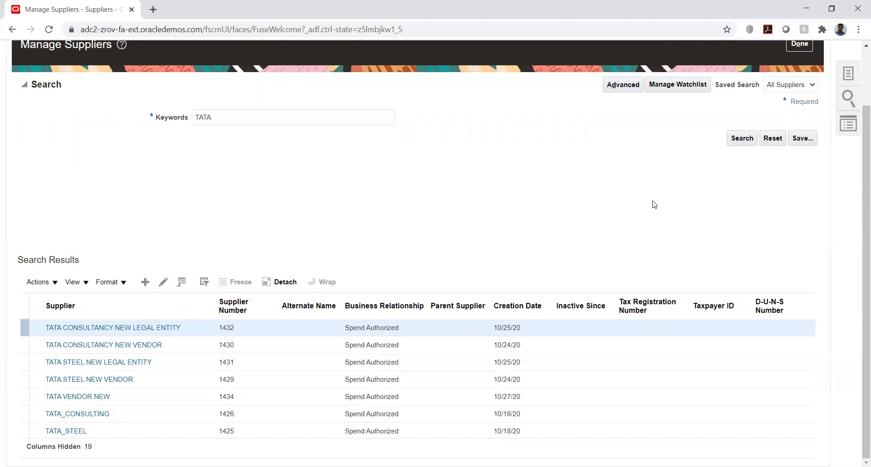
pyautogui.scroll(2, 657, 197)
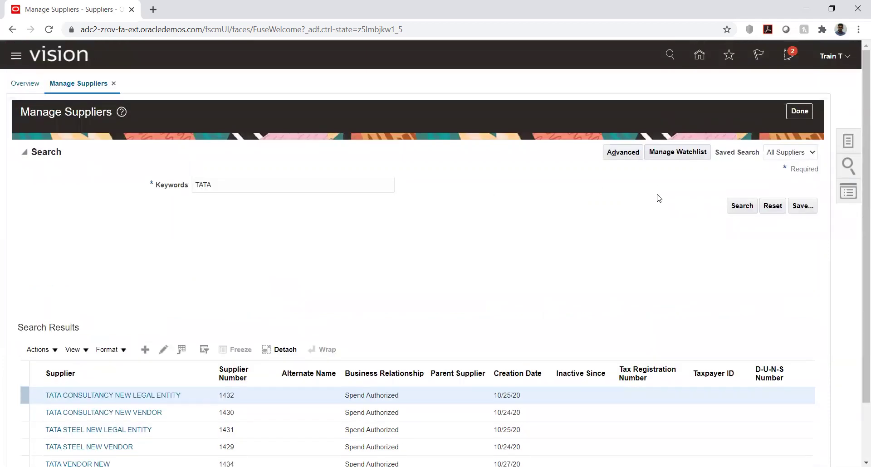
pyautogui.click(802, 111)
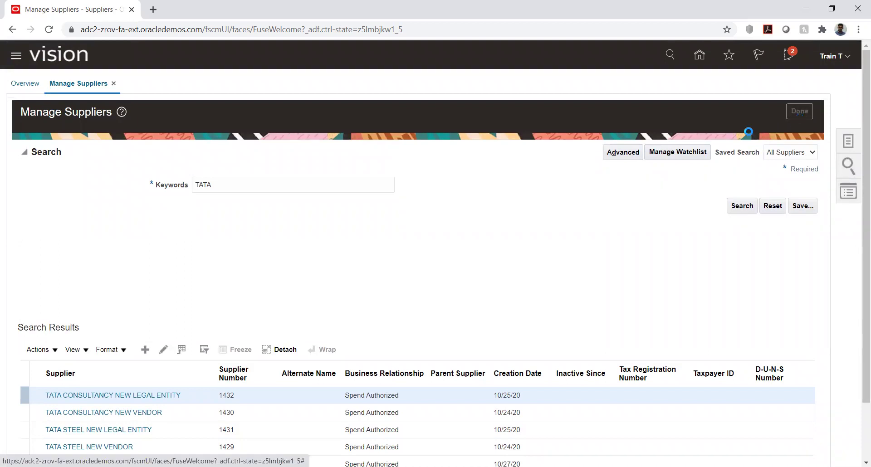